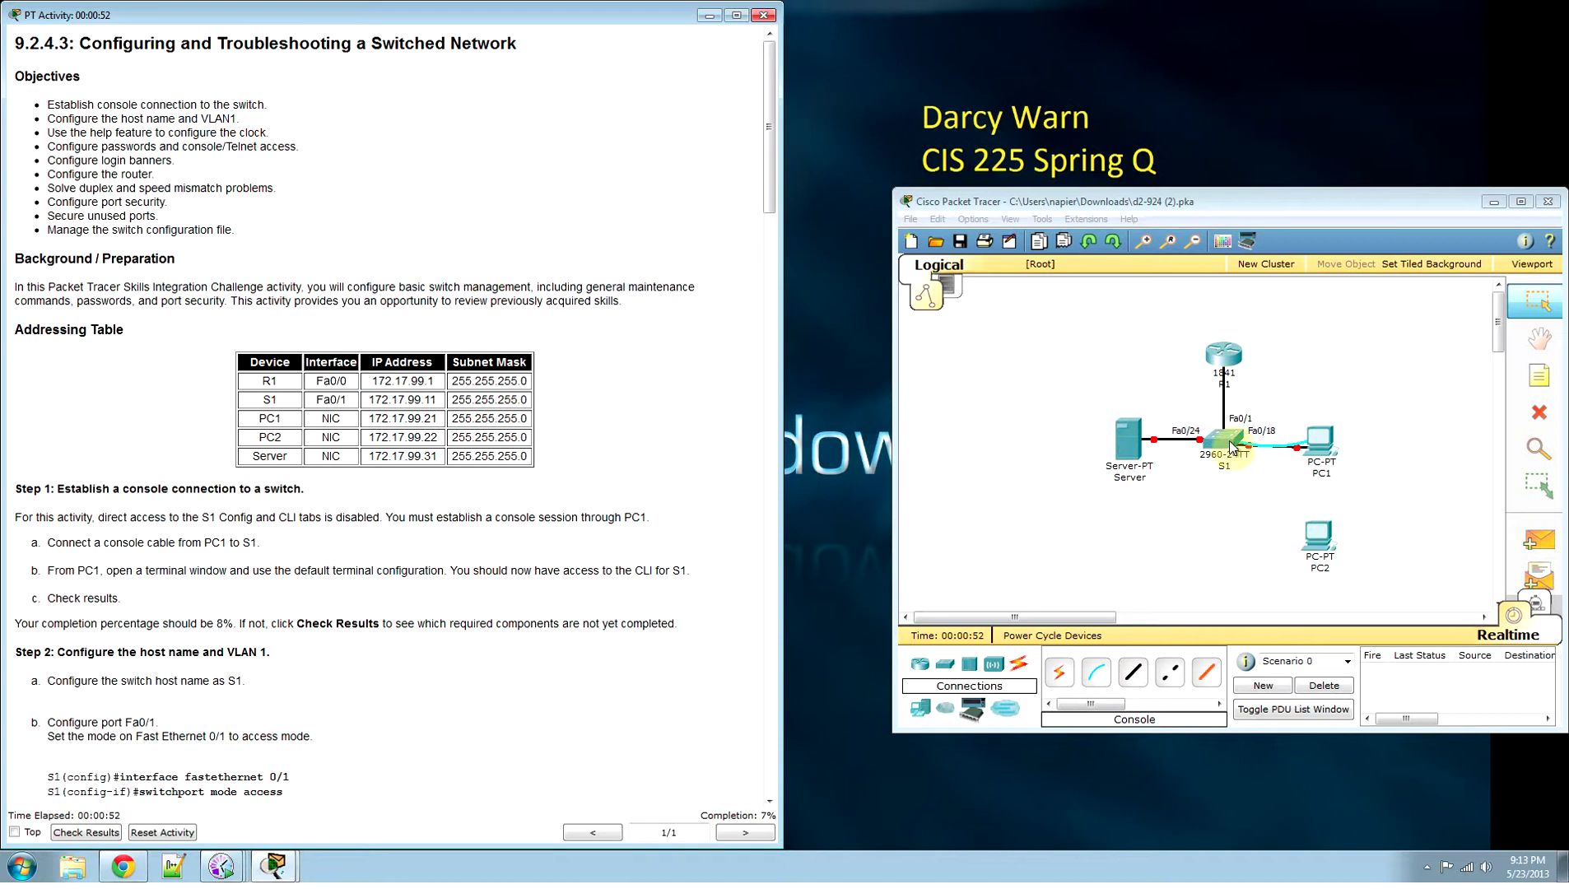
Step: Open a console terminal from PC1 to the switch with default settings
click(1321, 442)
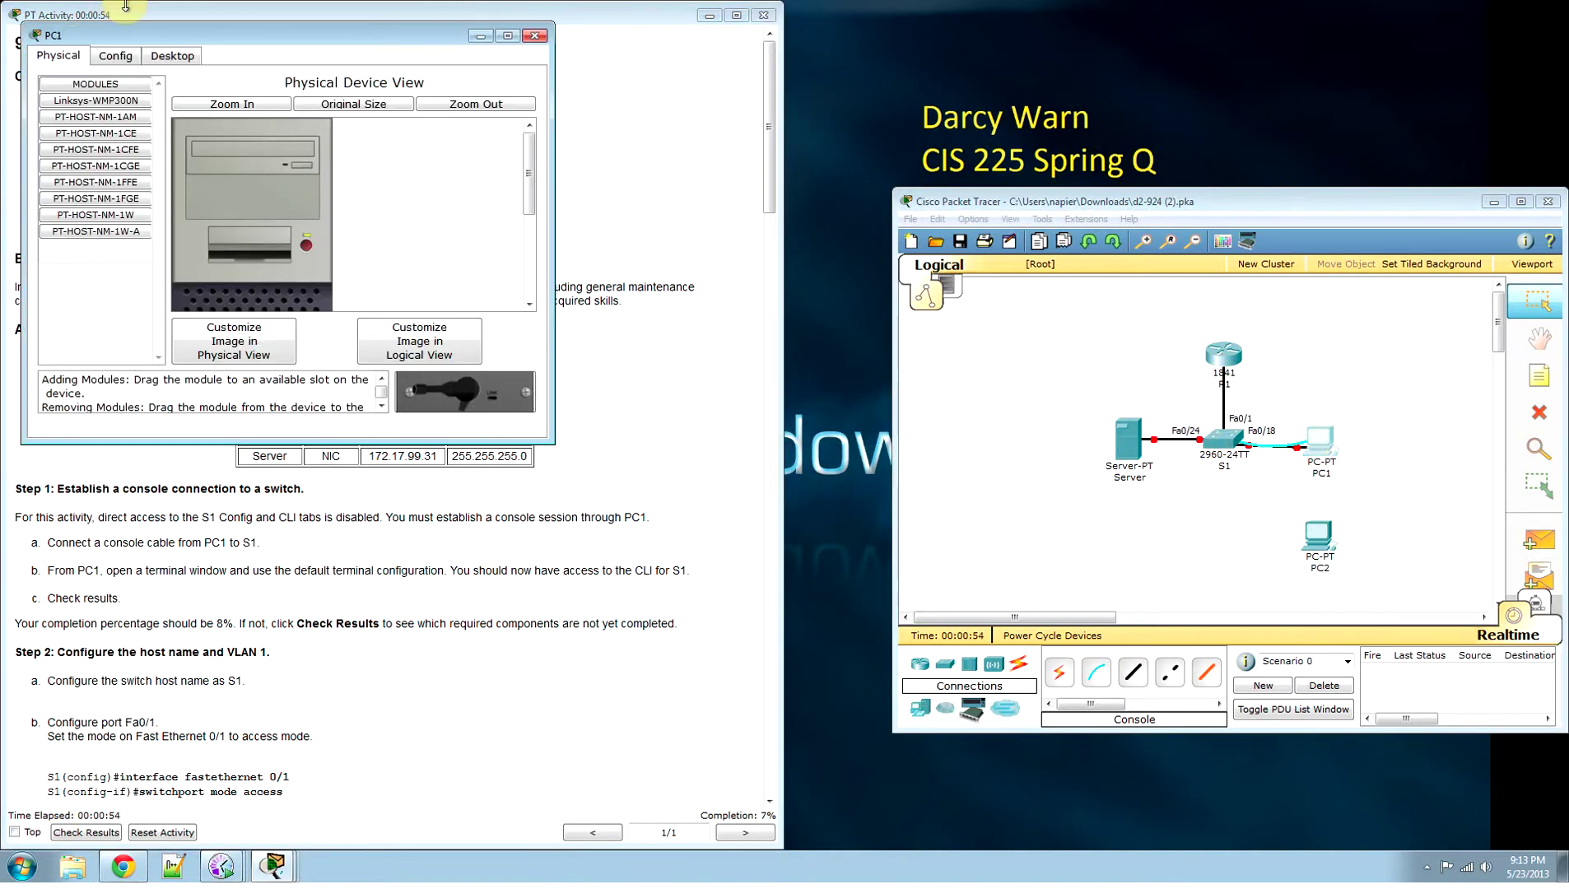
drag(220, 37, 1123, 348)
click(1046, 363)
click(1199, 433)
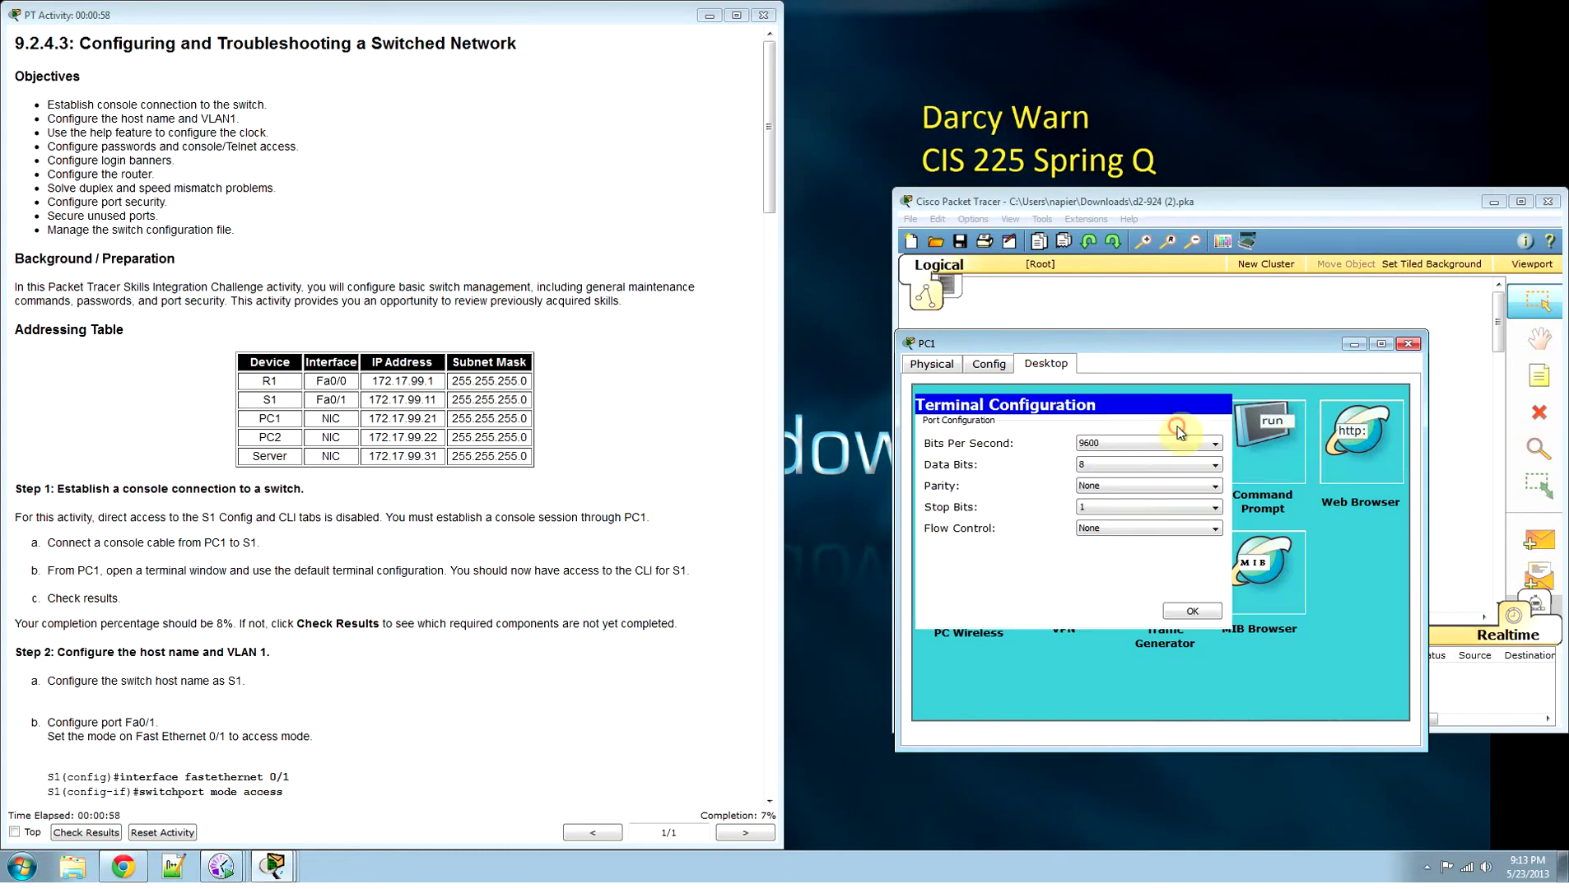
click(1193, 611)
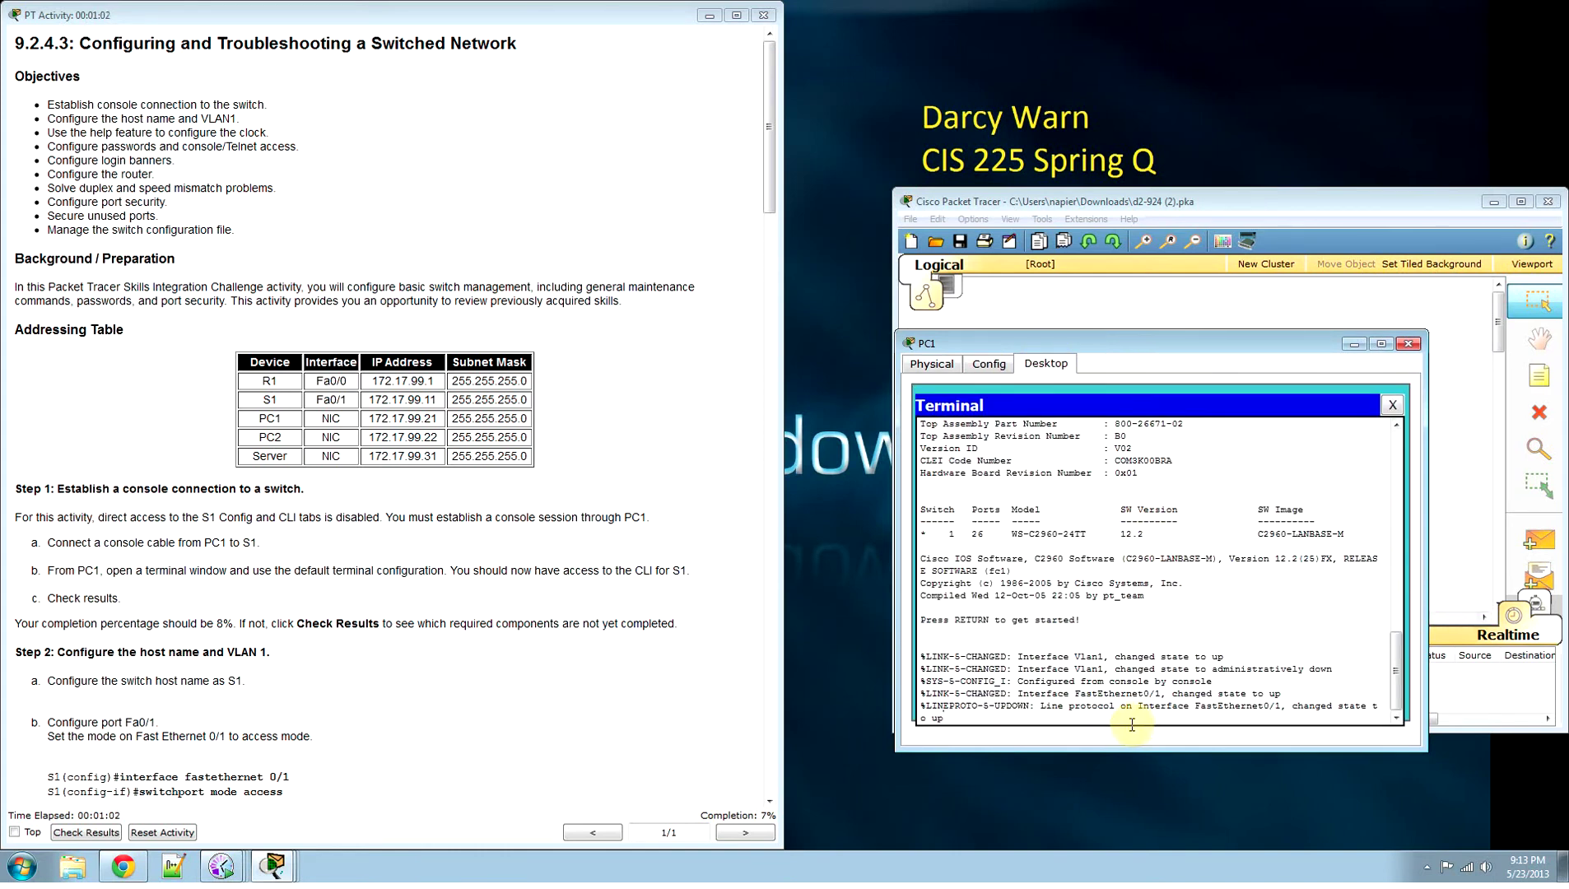
Step: Enter privileged mode on the switch with en
key(Return)
text(en)
key(Return)
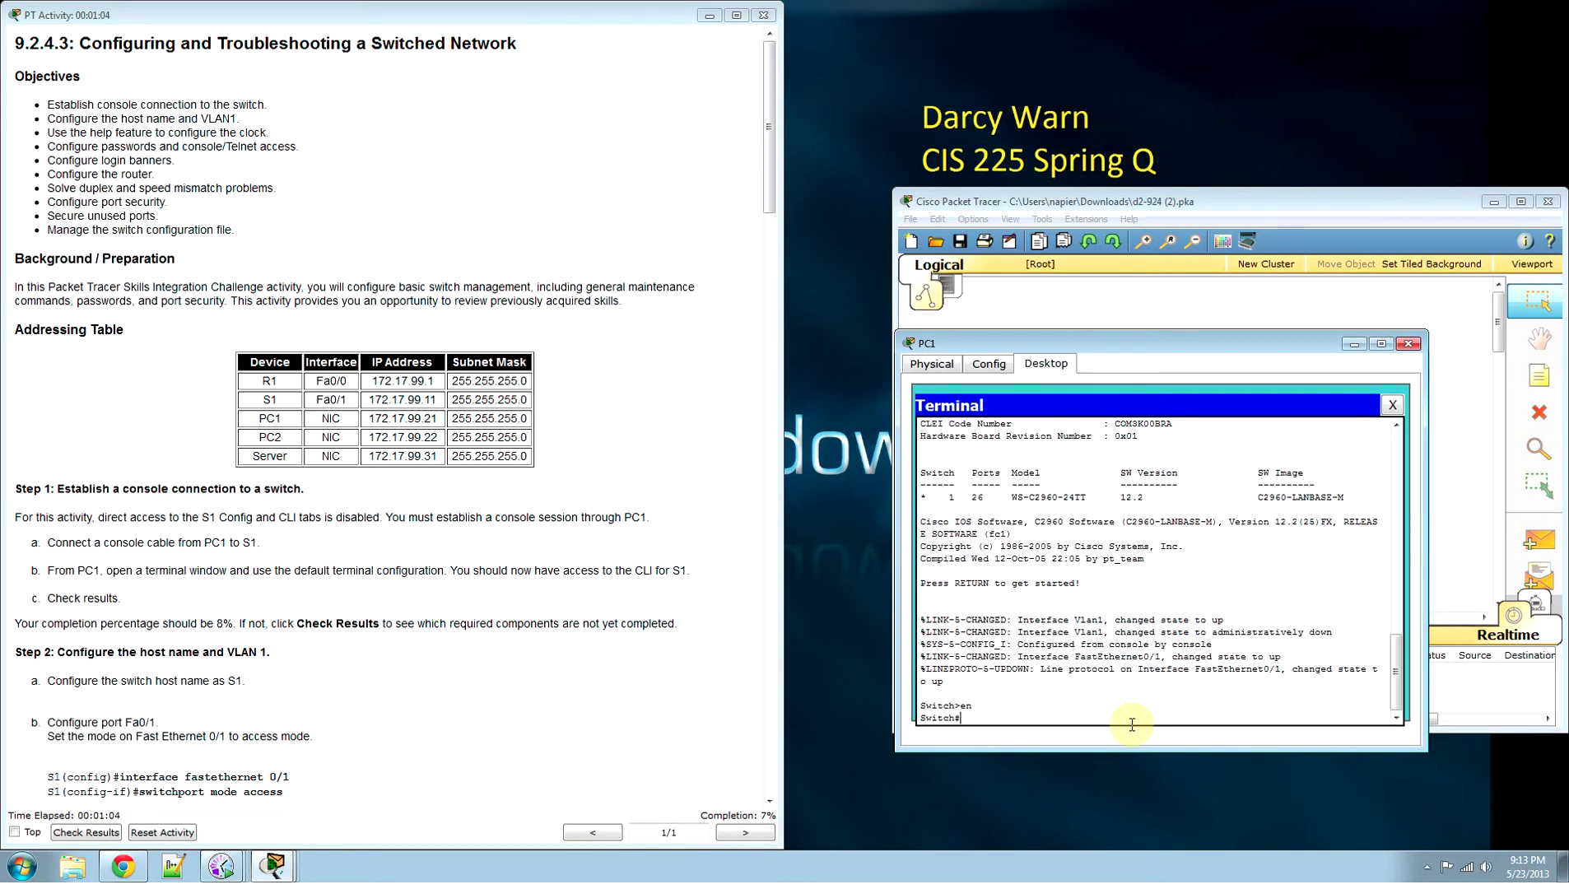
text(con)
key(BackSpace)
Step: List the switch's running configuration with show run and page to its end
text(show run)
key(Return)
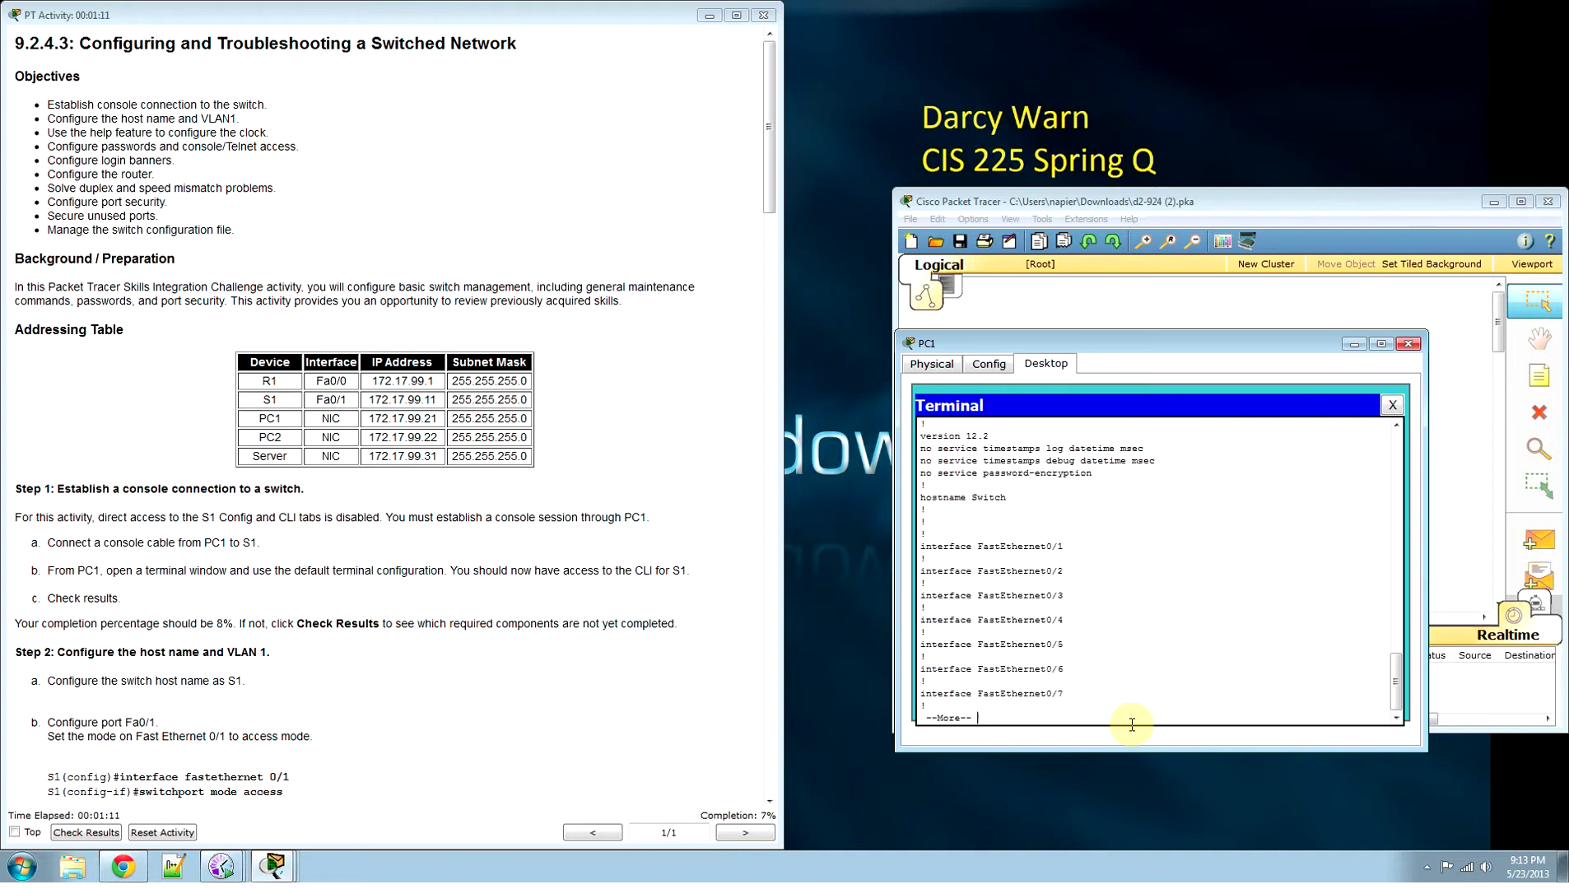
key(space)
key(space)
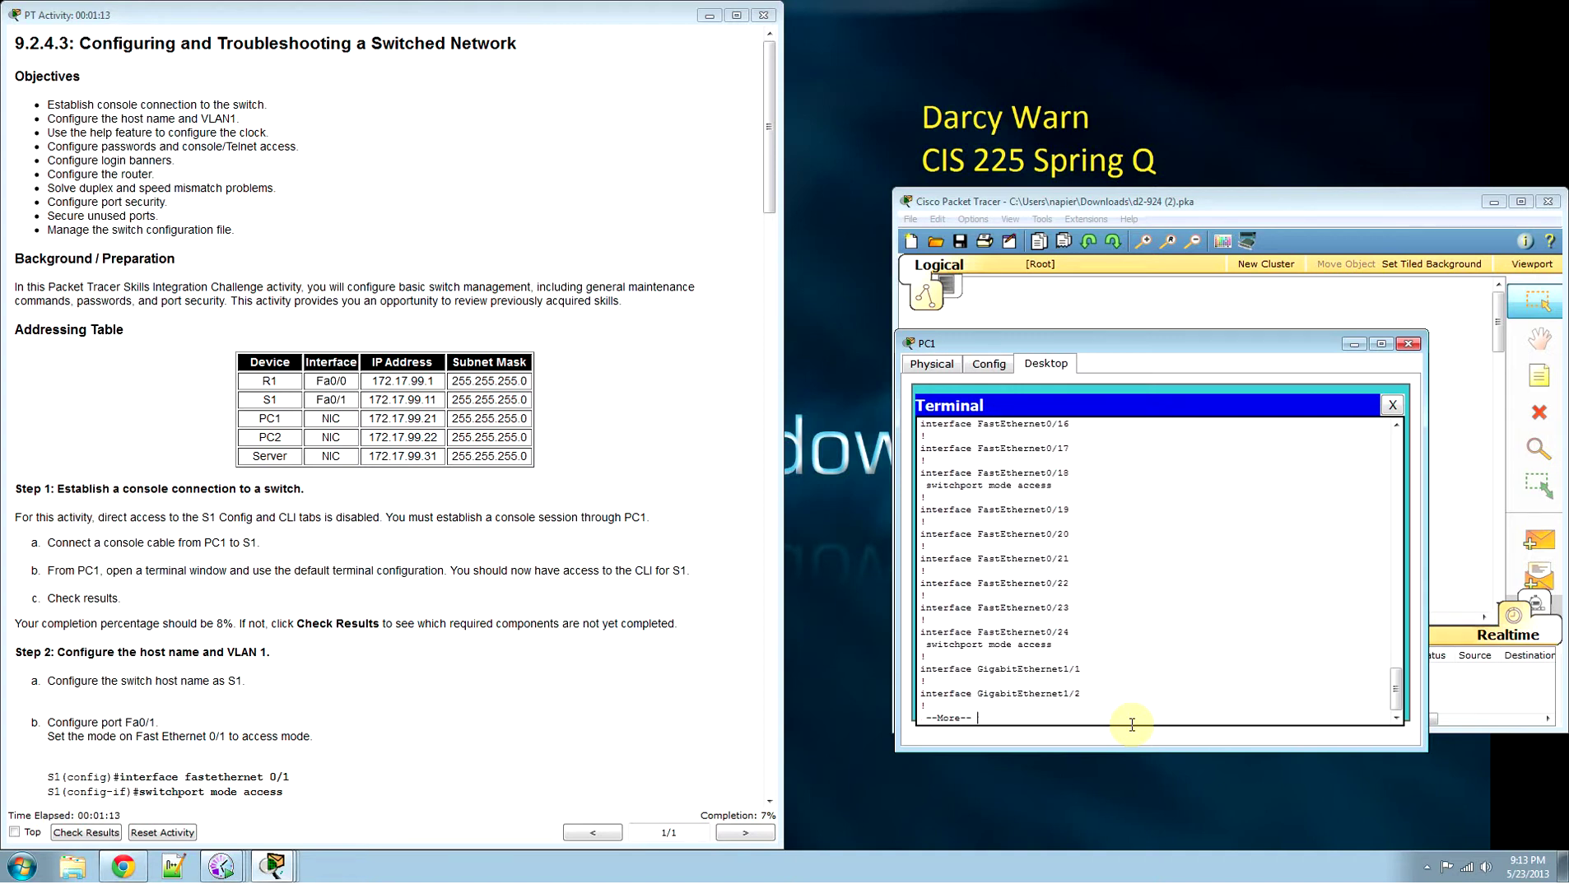
key(Return)
key(Return)
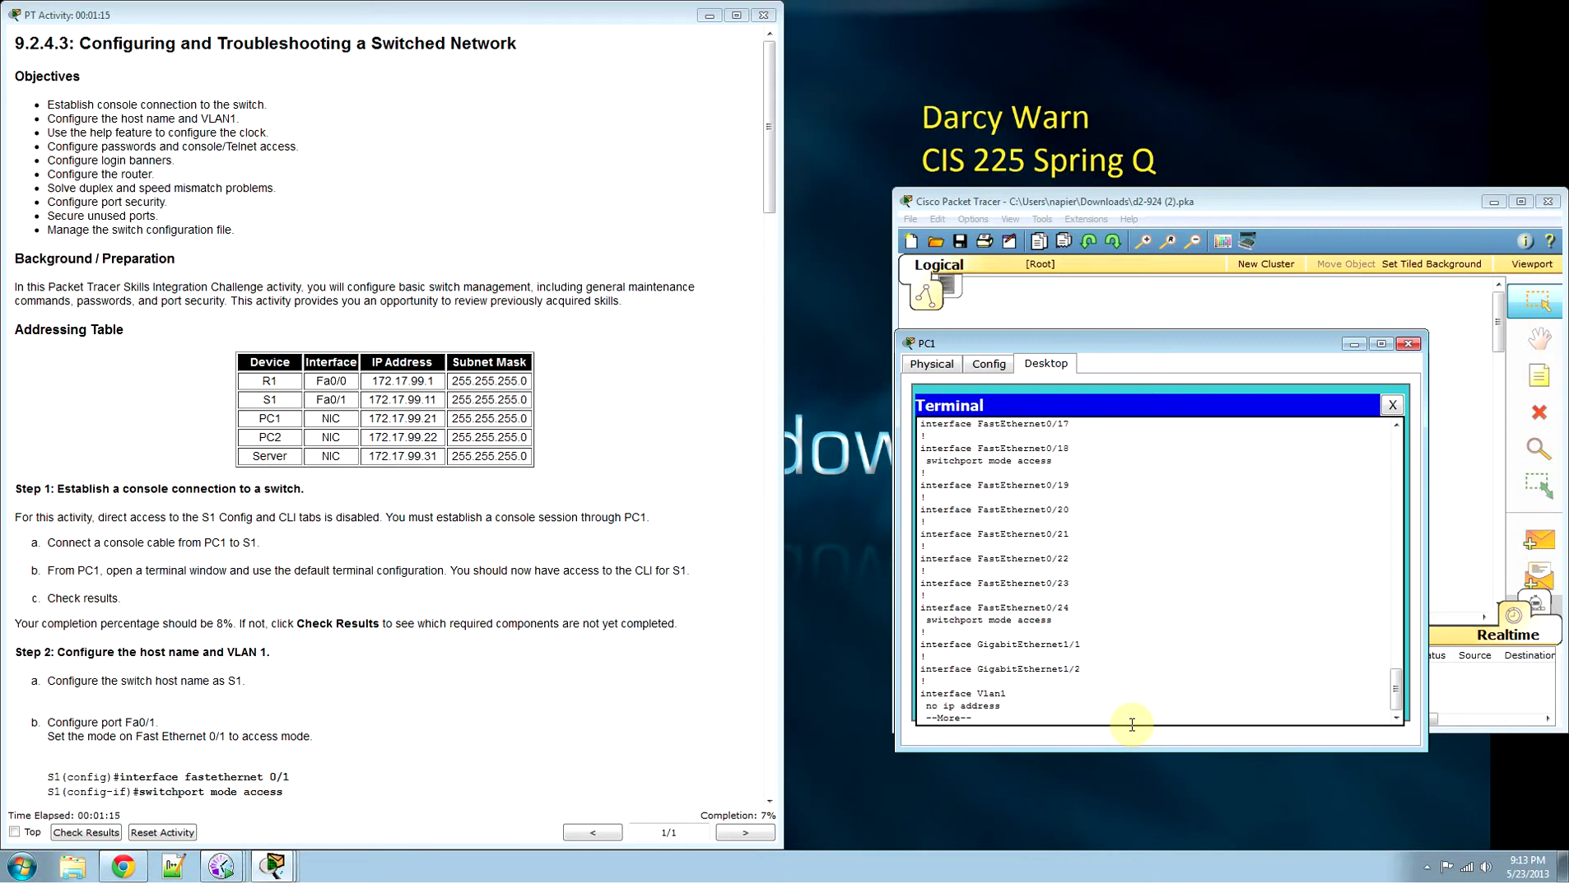
key(Return)
key(Return)
key(Return)
key(Return)
key(Return)
key(Return)
key(Return)
key(Return)
key(Return)
key(Return)
key(Return)
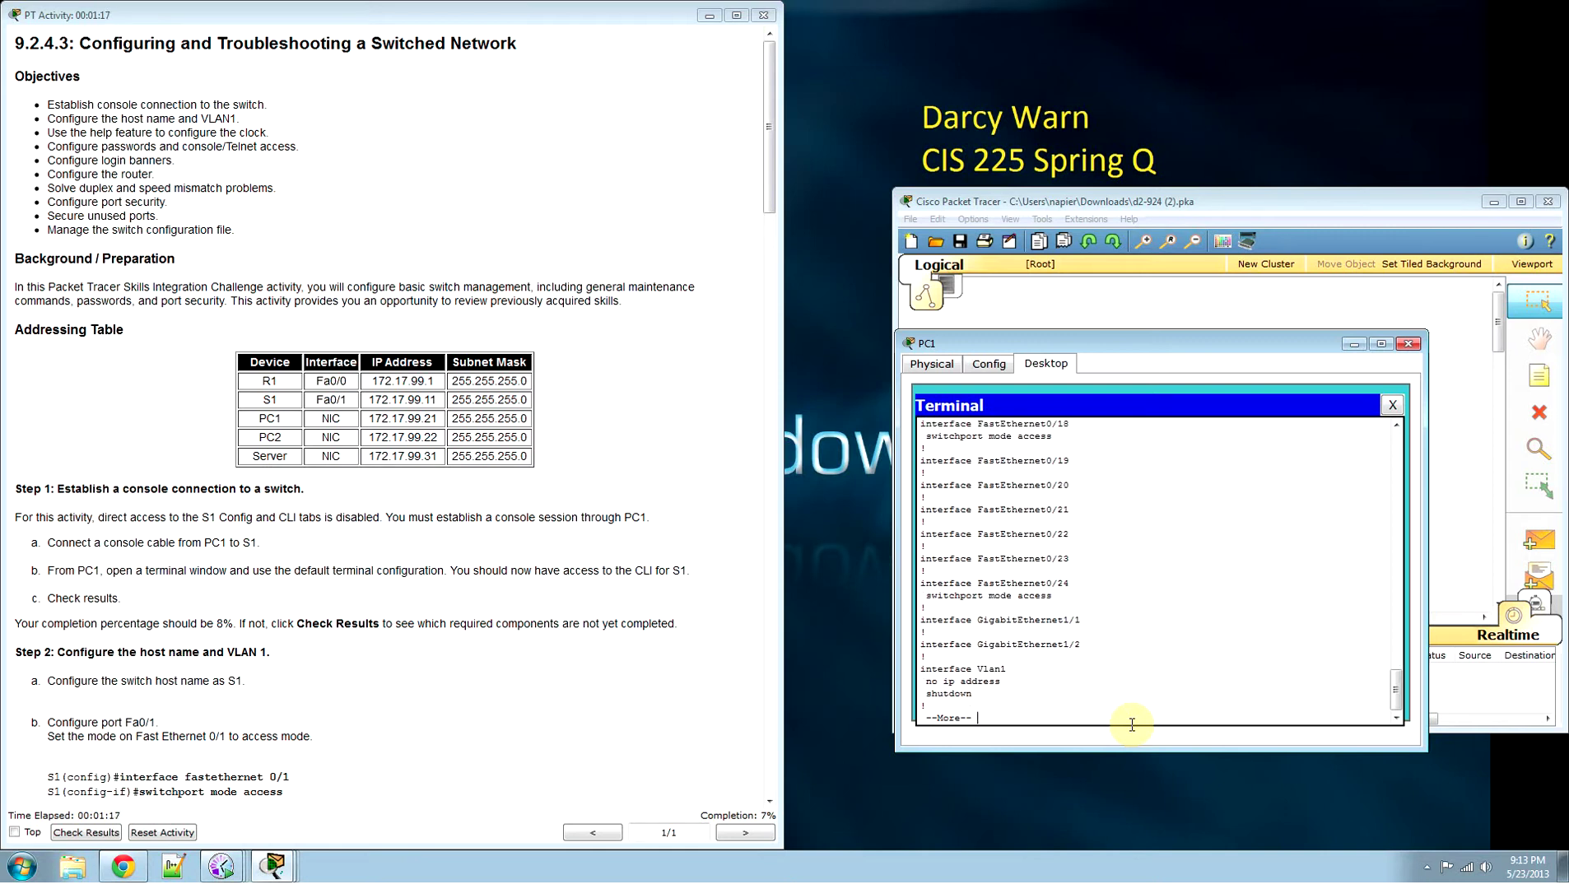
key(Return)
key(Return)
key(Return)
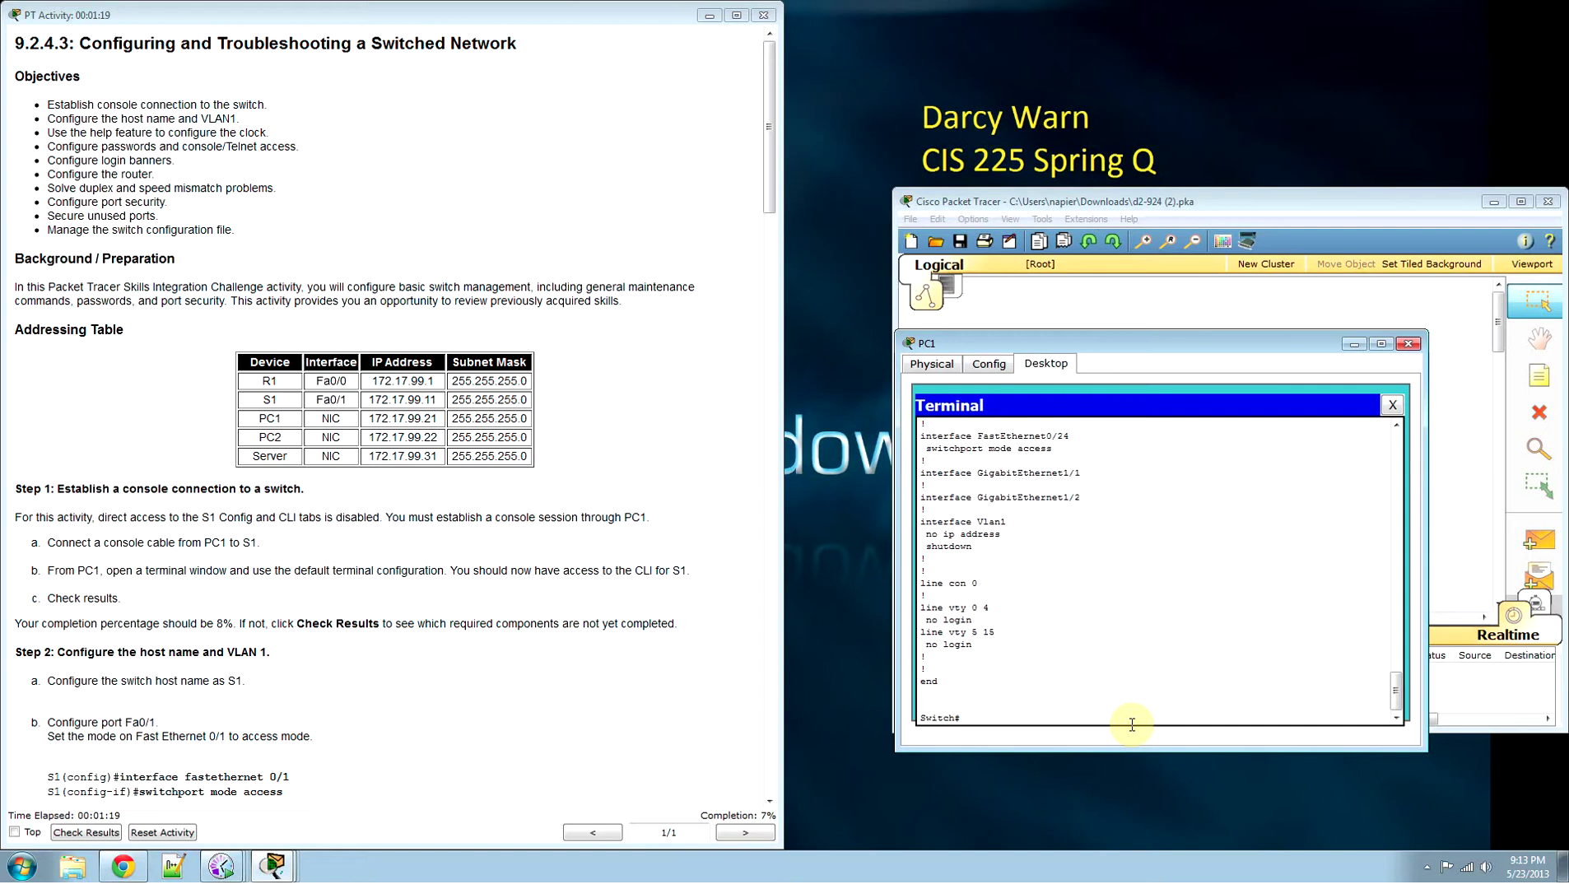
key(Return)
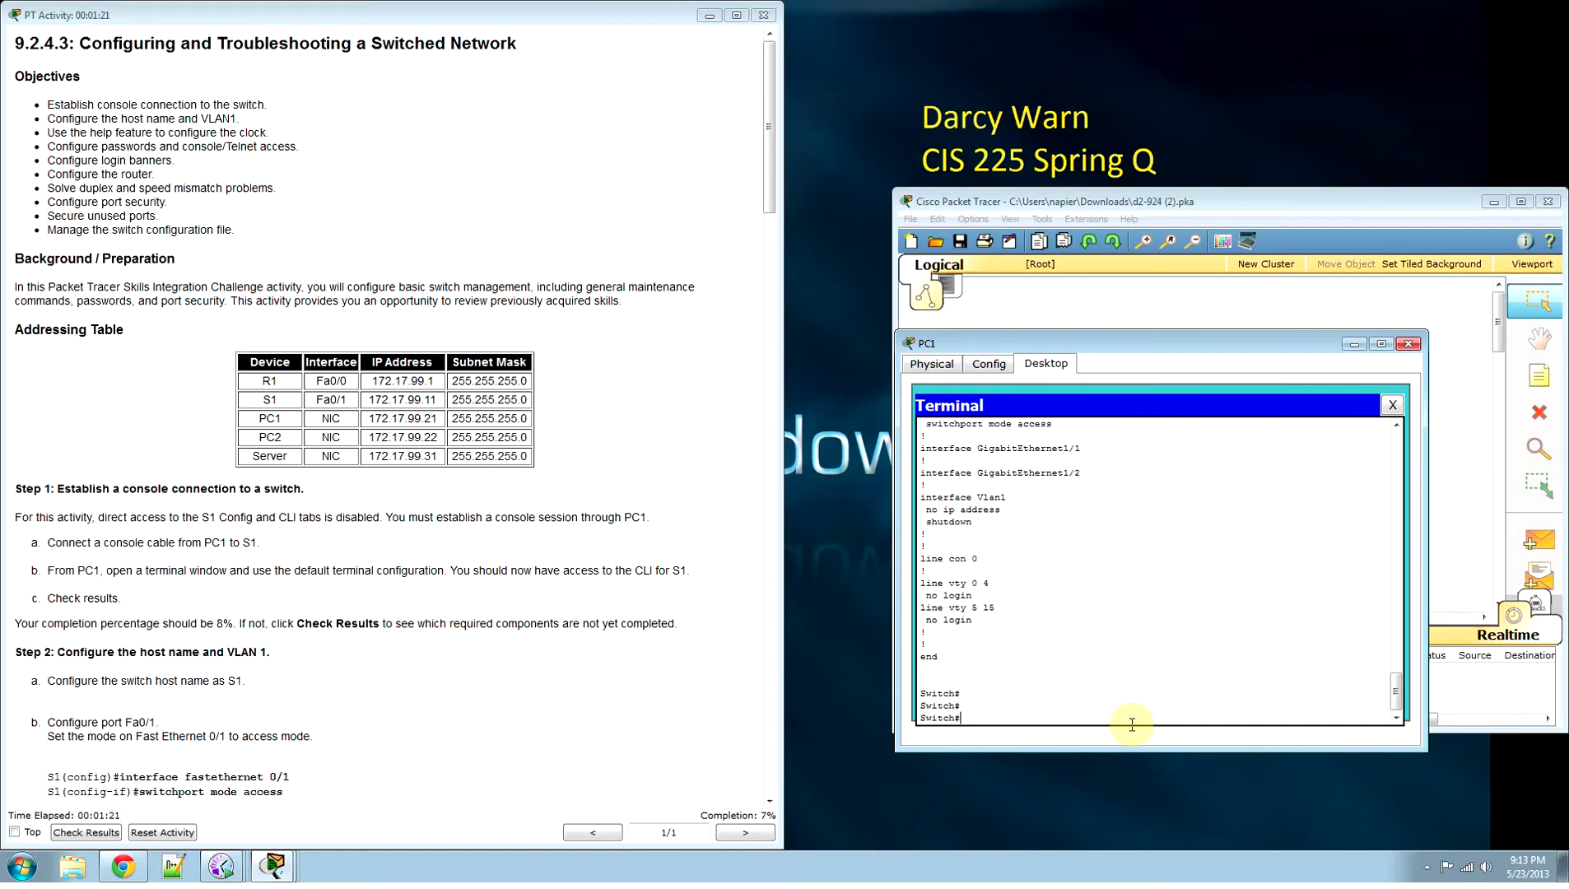
text(conf)
text( t)
Step: Enter global configuration and select interface FastEthernet 0/1
key(Return)
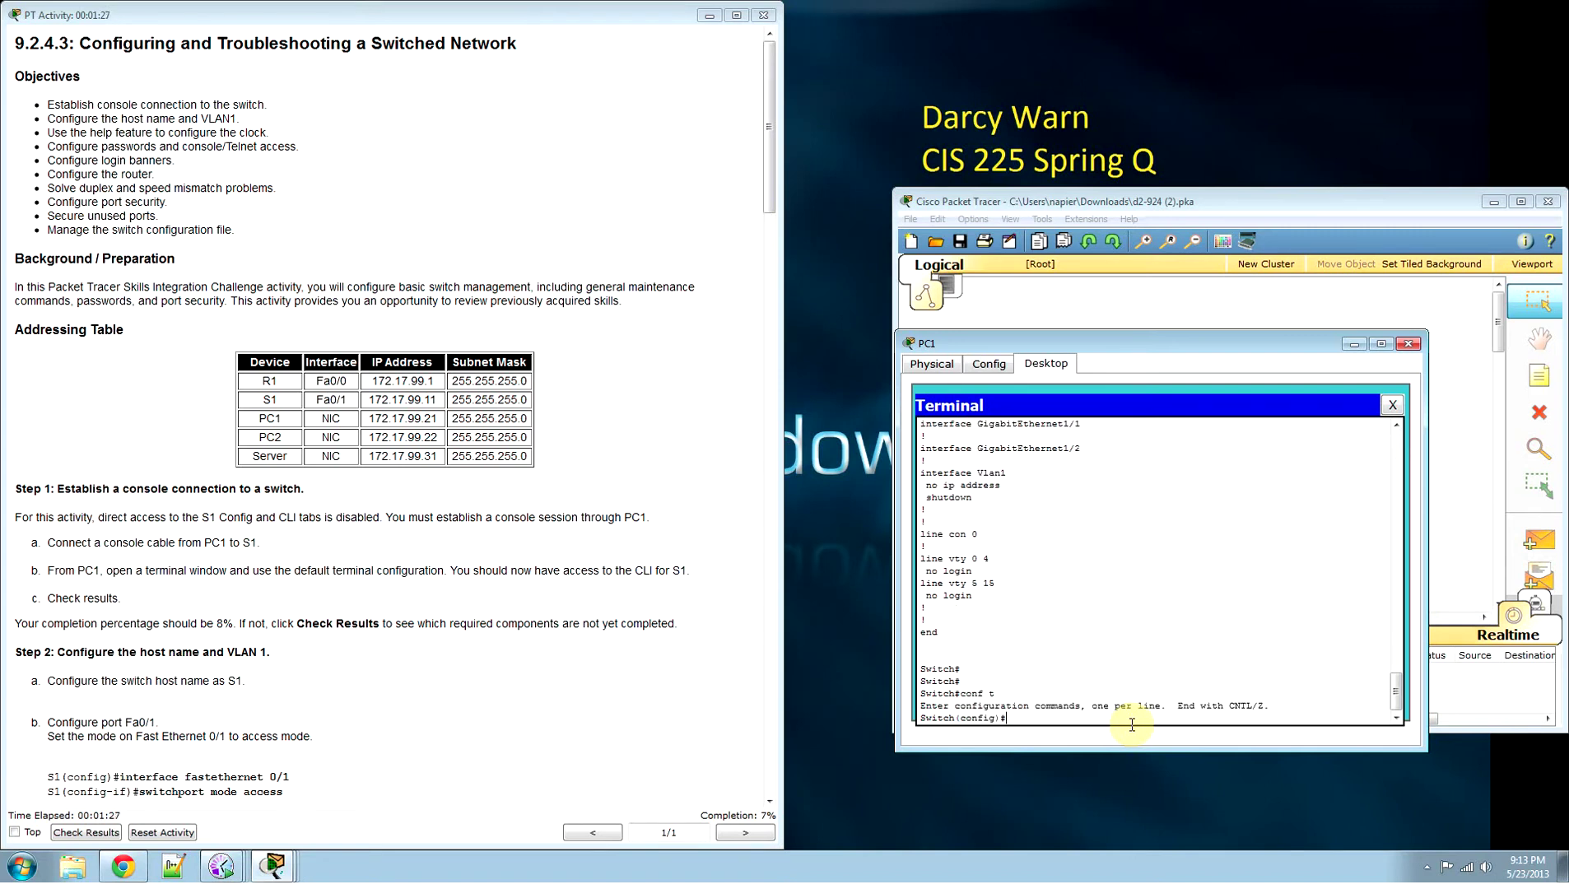
text(in)
key(Tab)
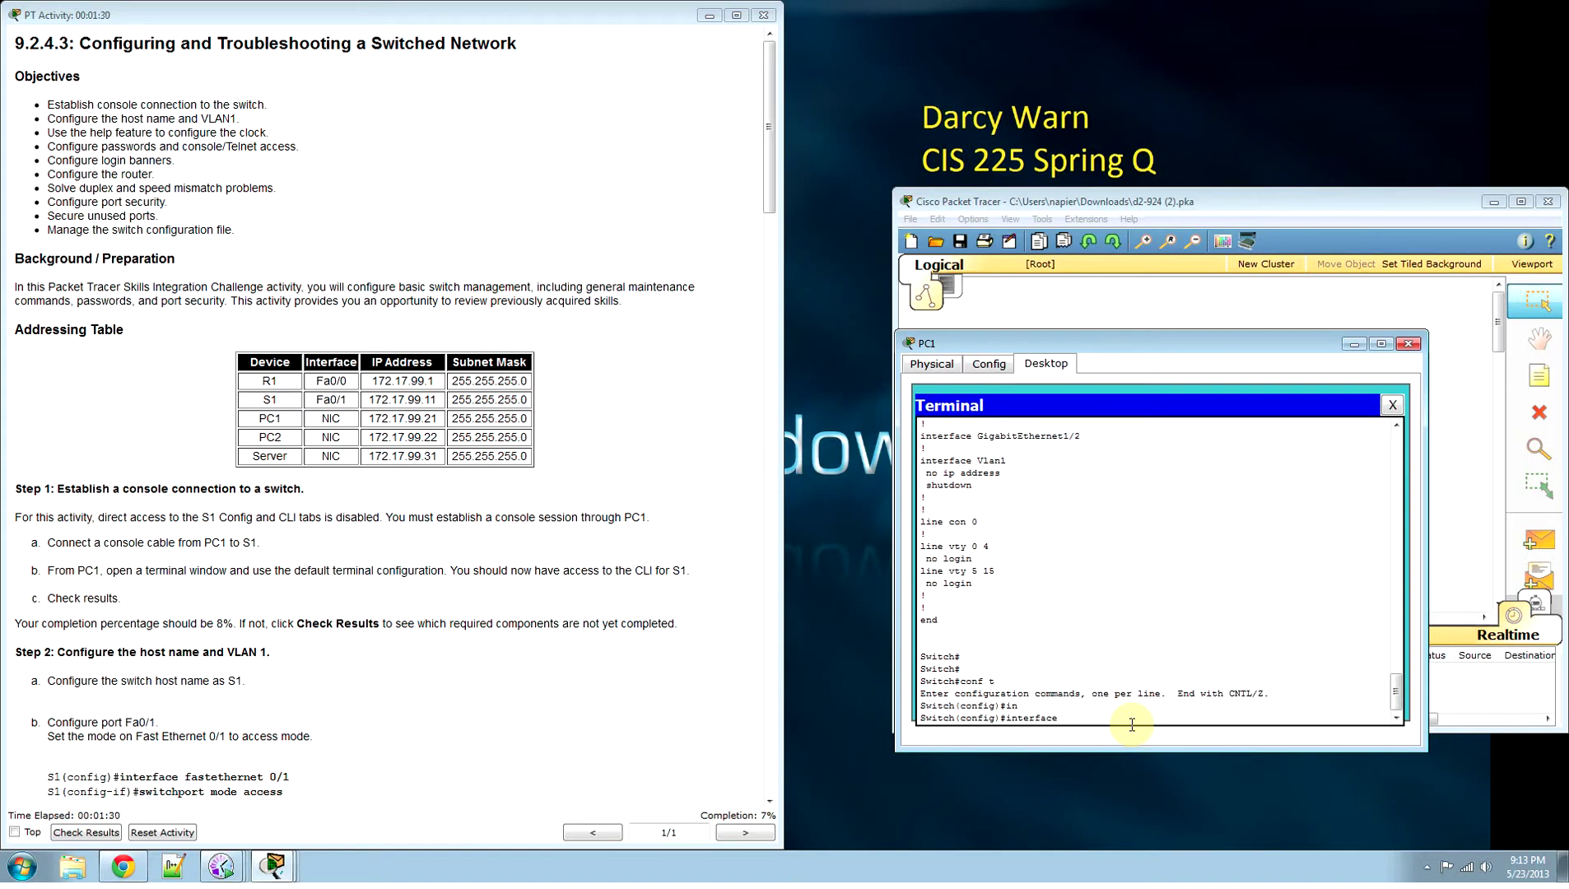
text(fa)
key(Tab)
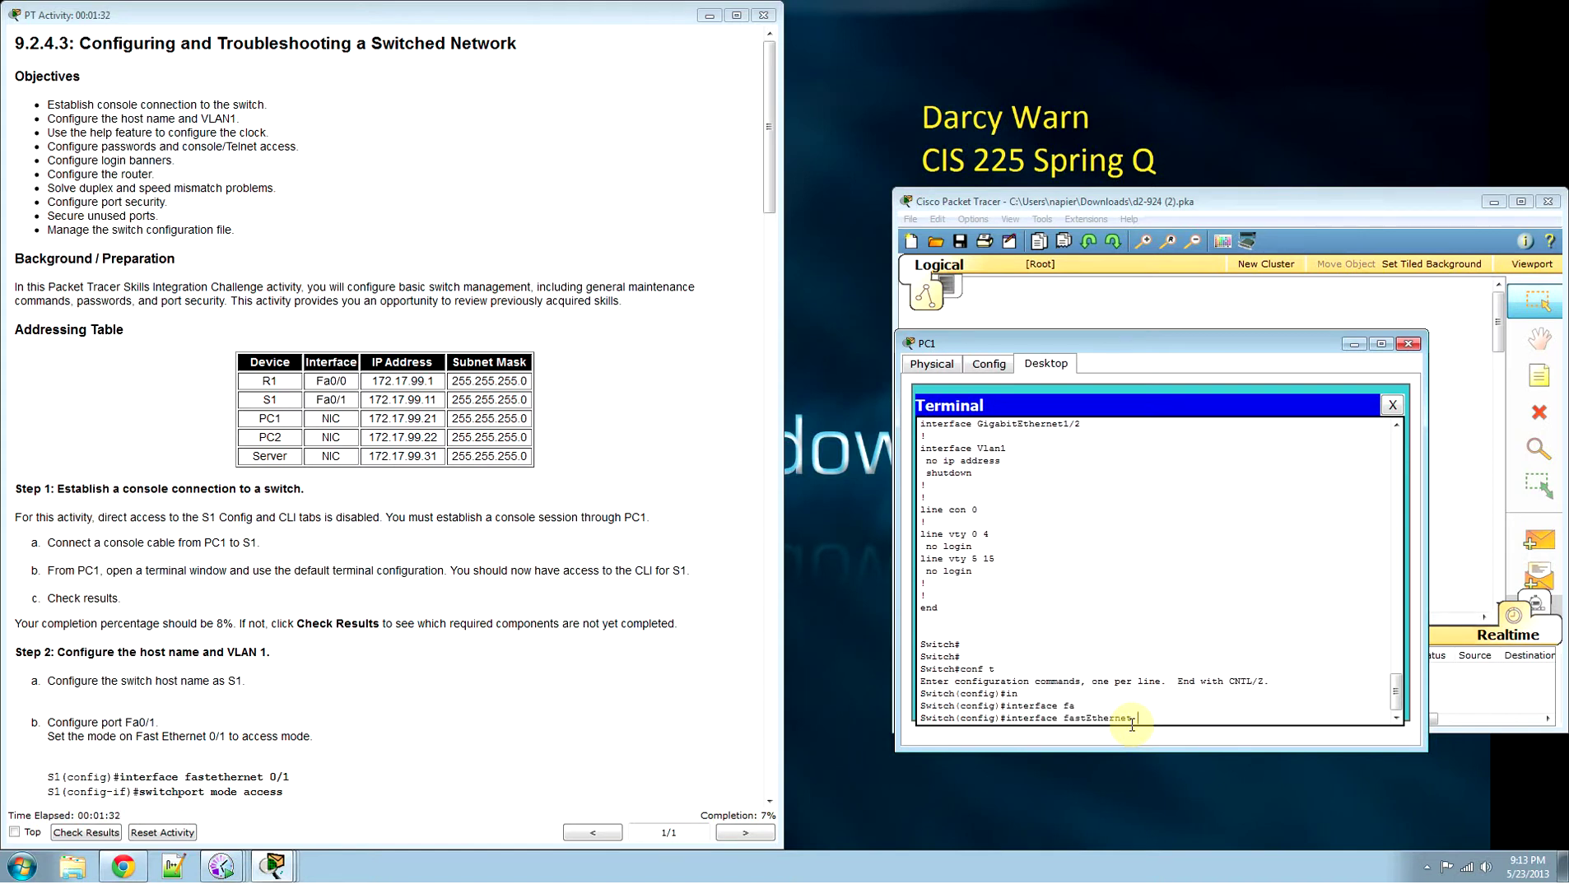
text(0/1)
key(Return)
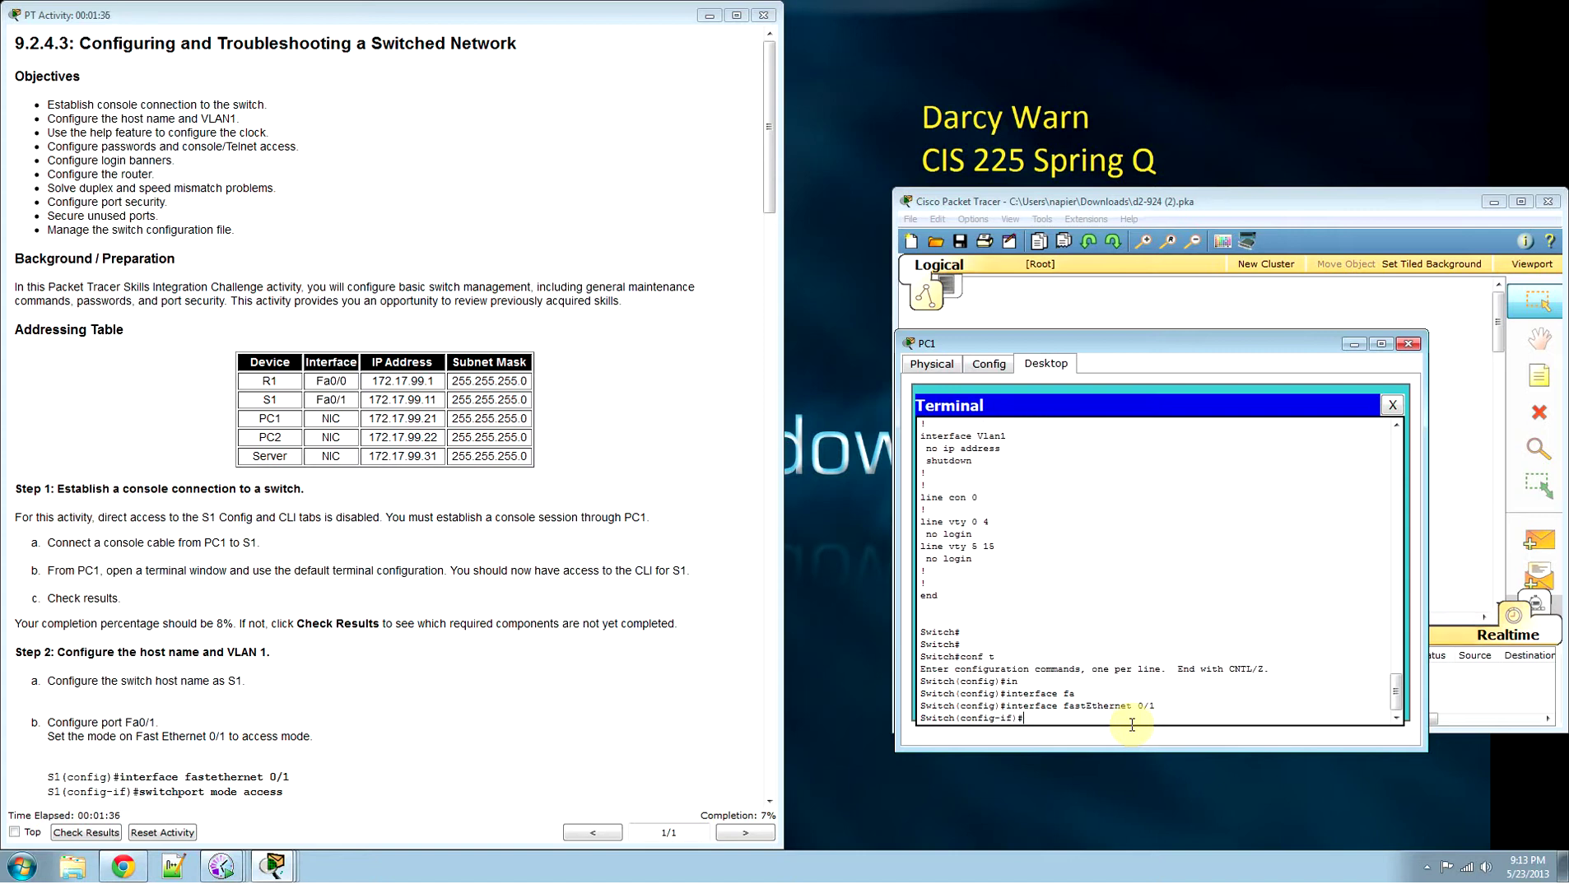
Step: Set FastEthernet 0/1 to switchport mode access
text(switchport mode access)
key(Return)
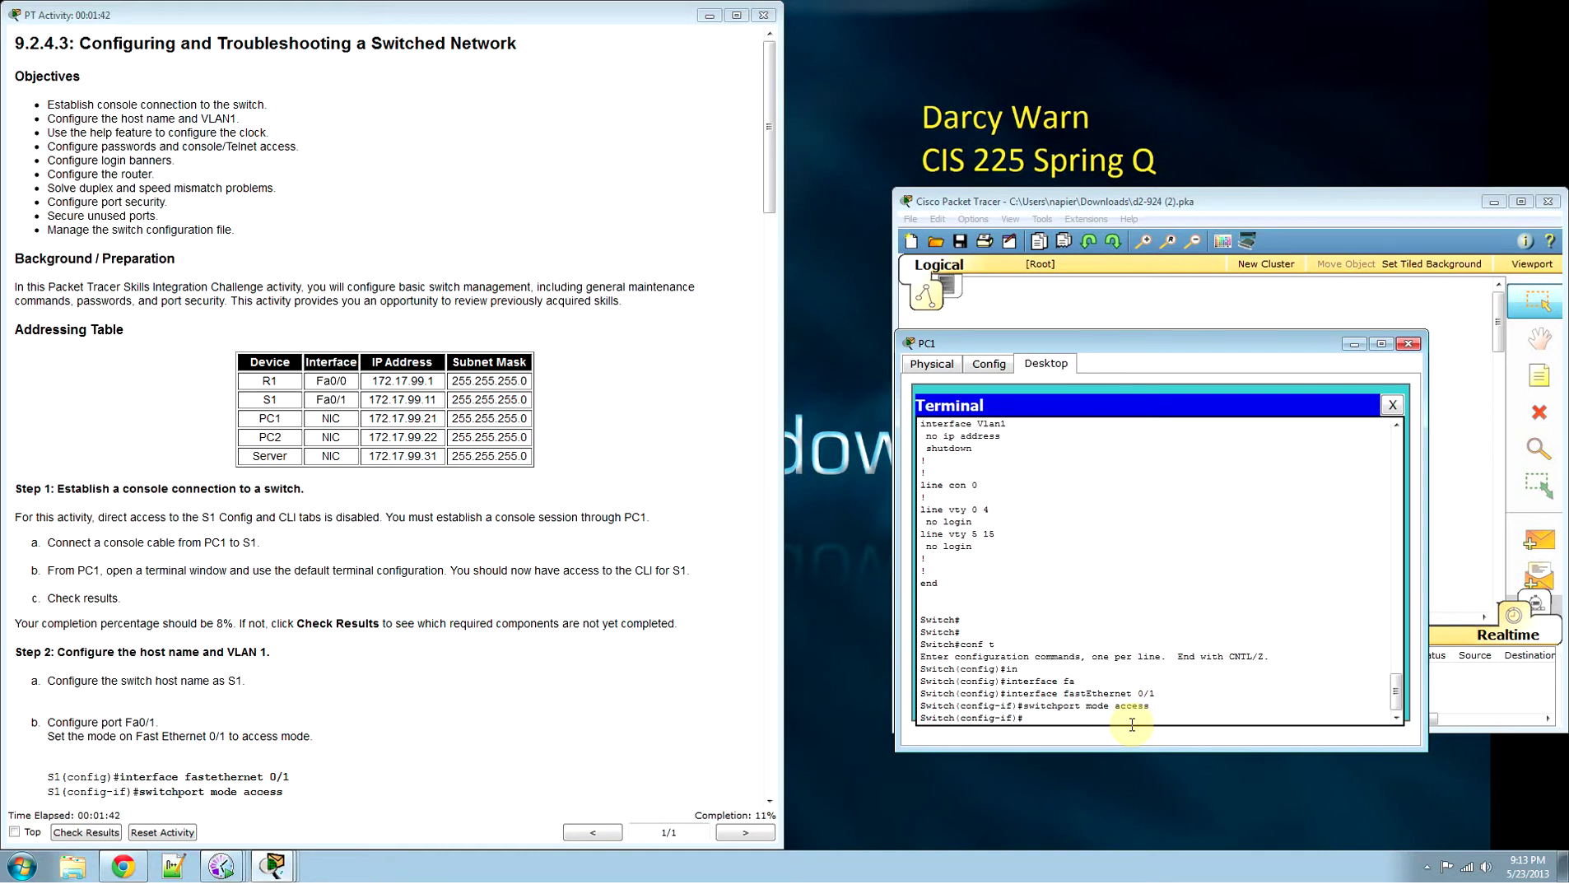
click(769, 803)
scroll(768, 803, down, 5)
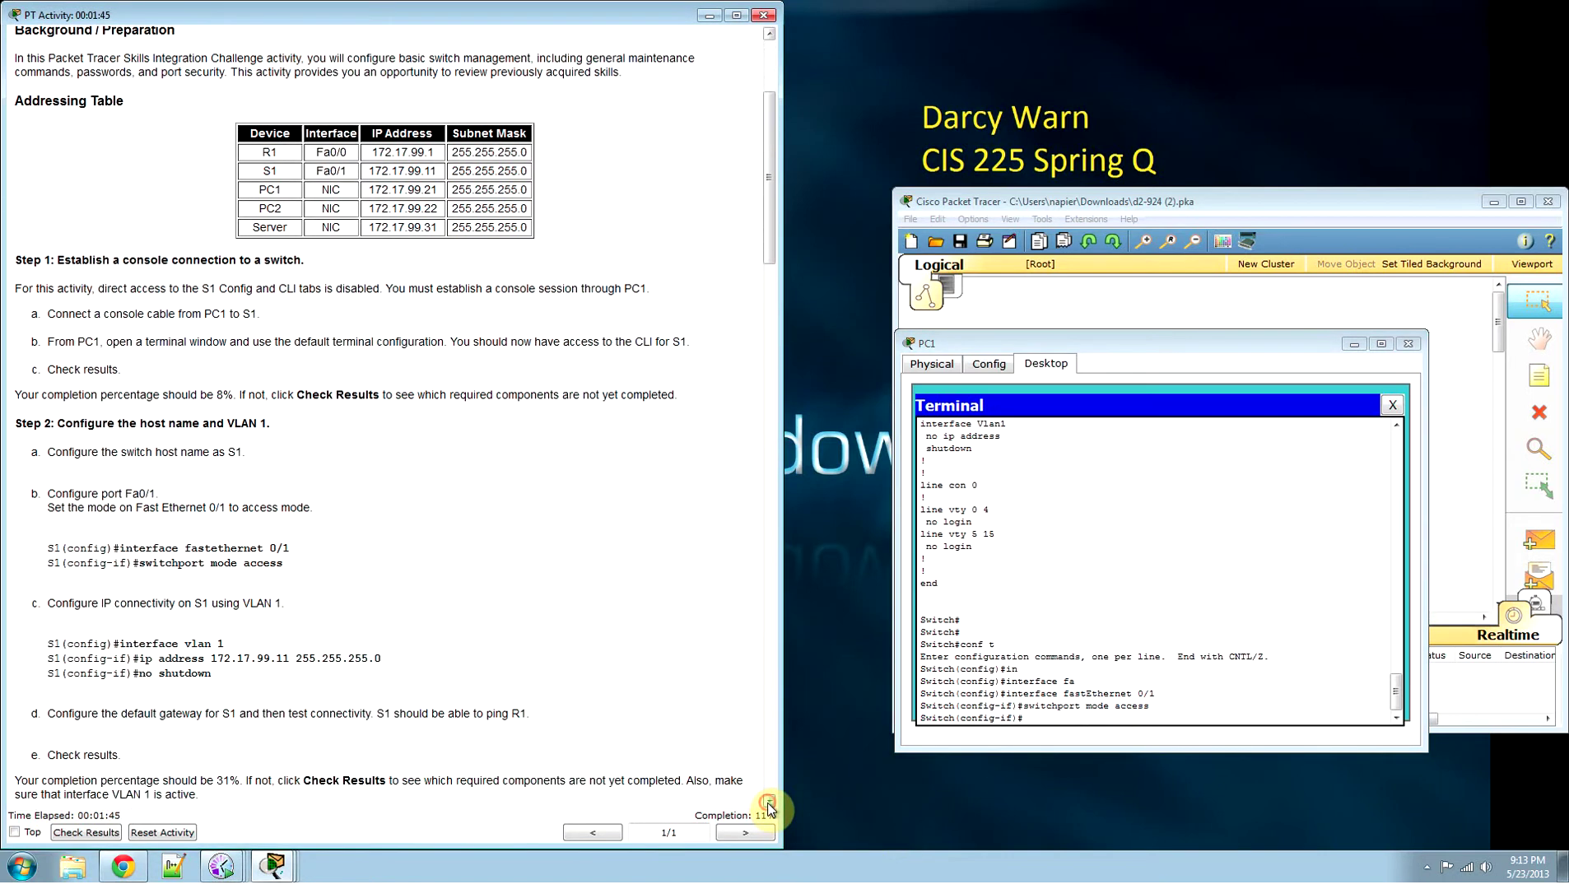
click(1113, 719)
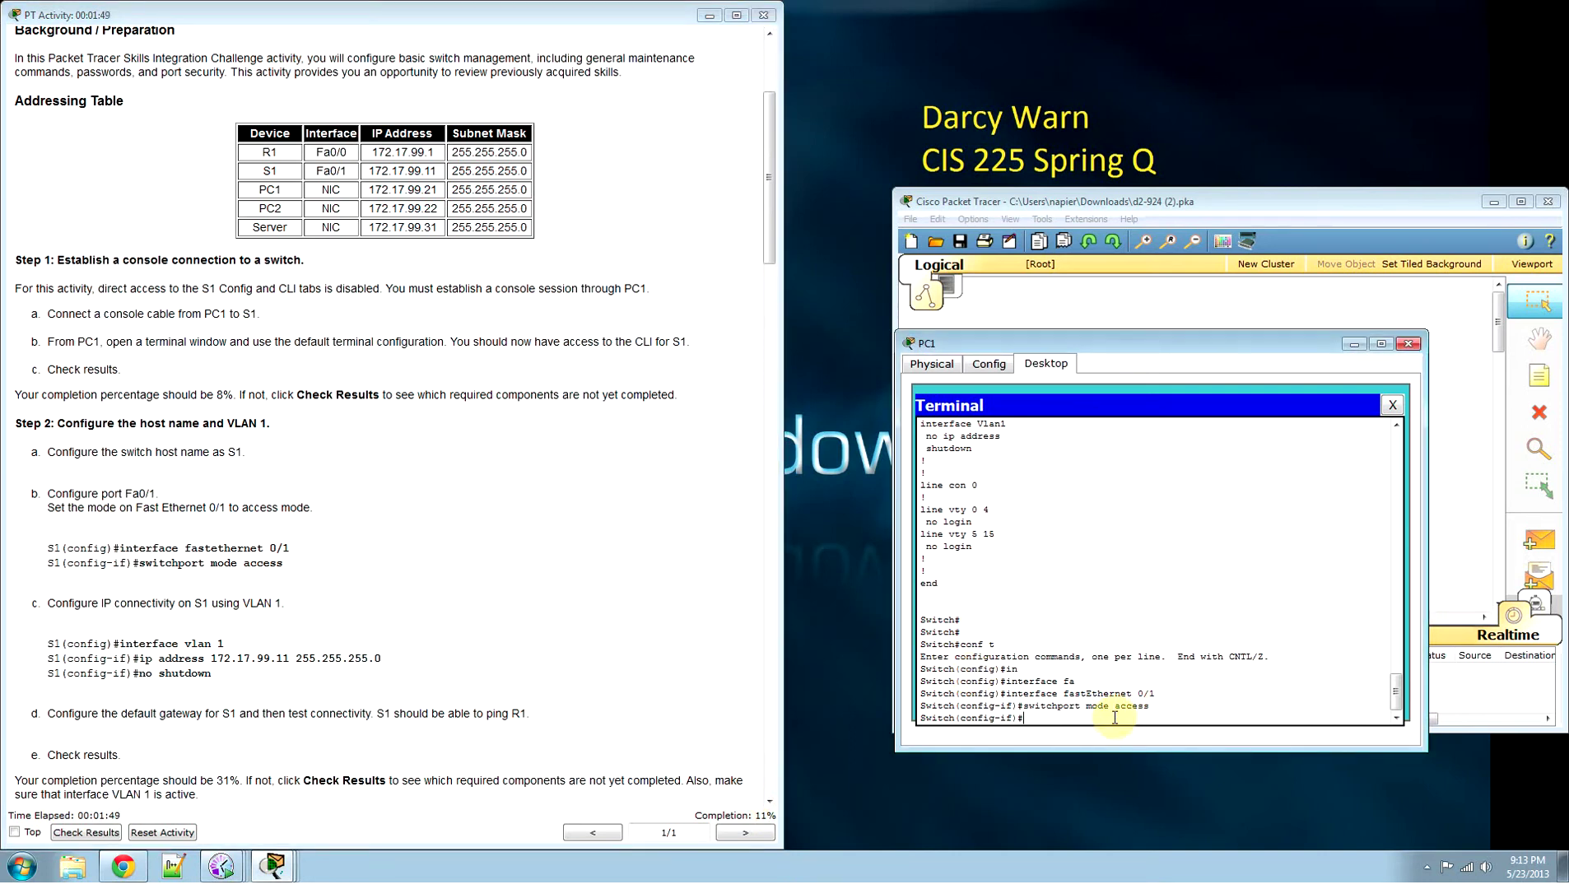
key(Return)
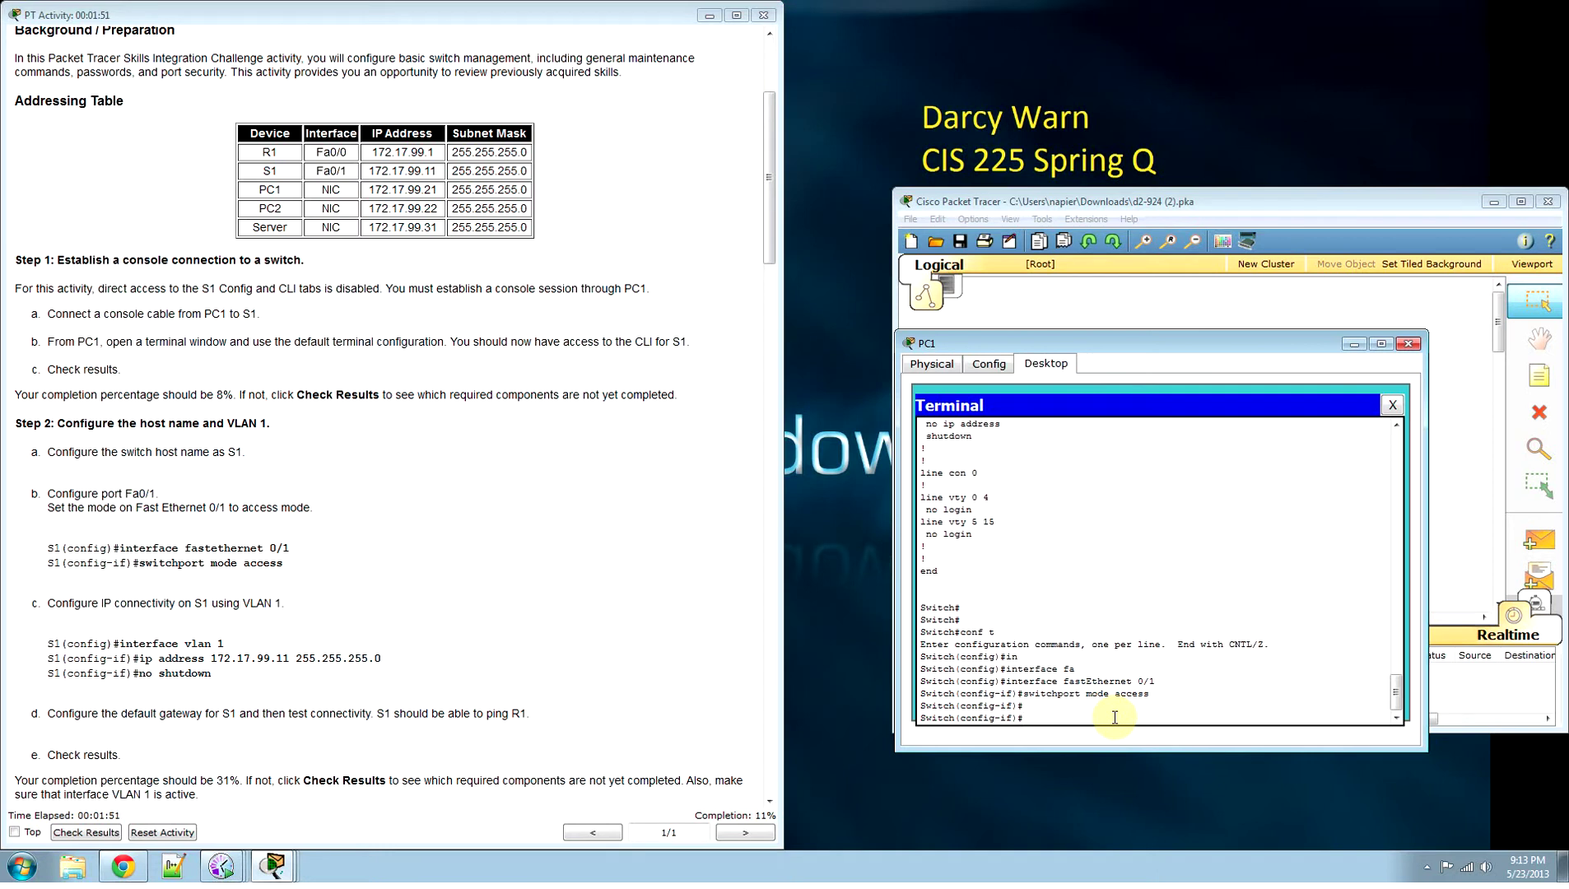
Step: Leave the port configuration and select interface VLAN 1
text(exit)
key(Return)
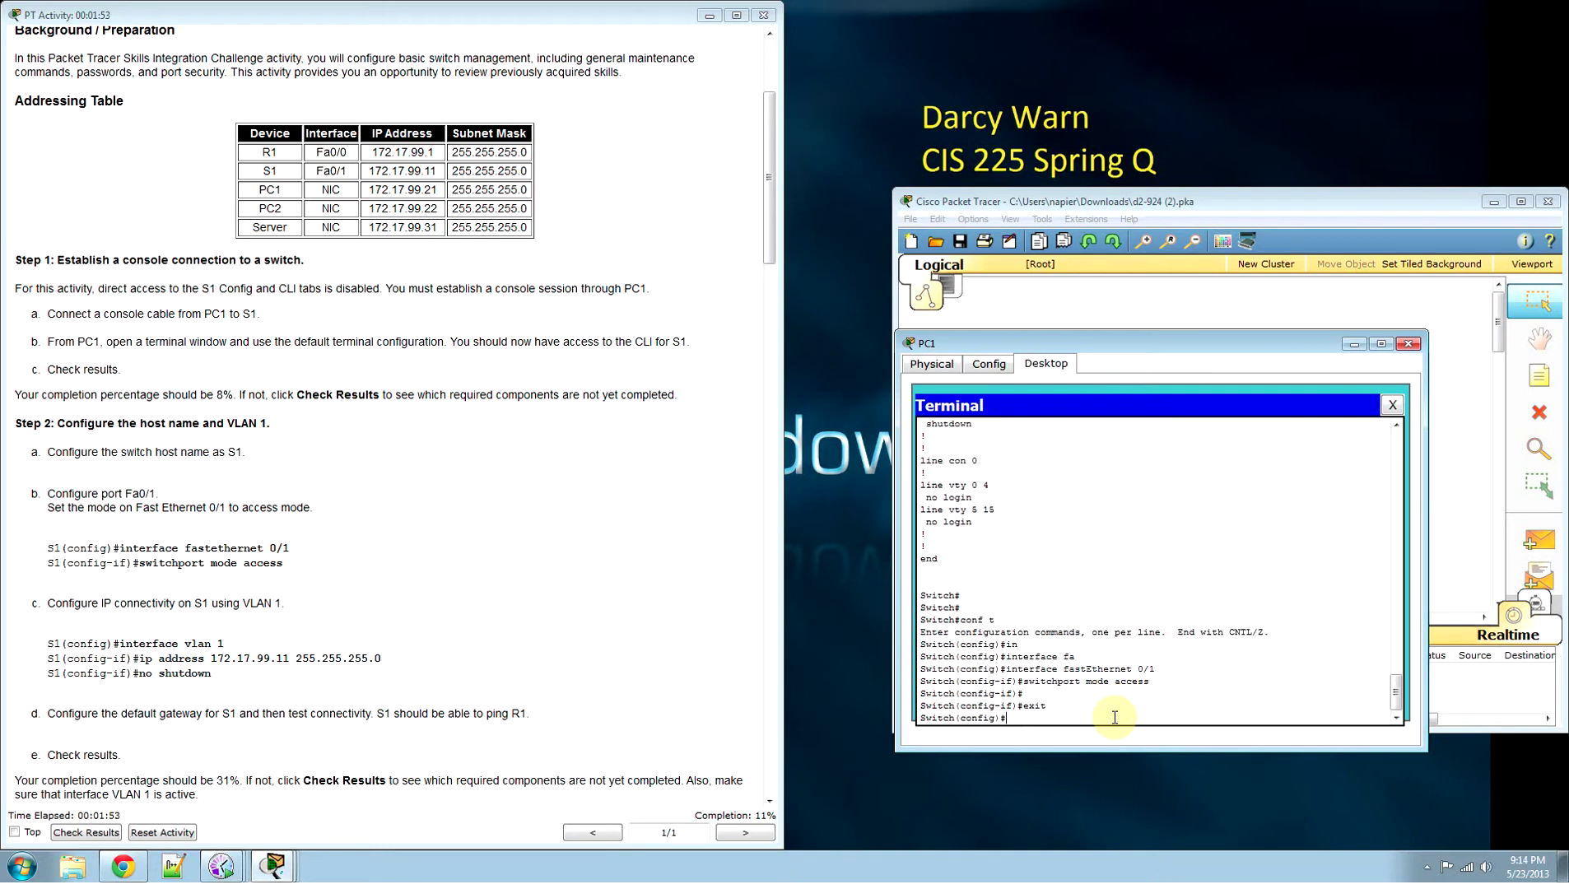
text(in)
key(Tab)
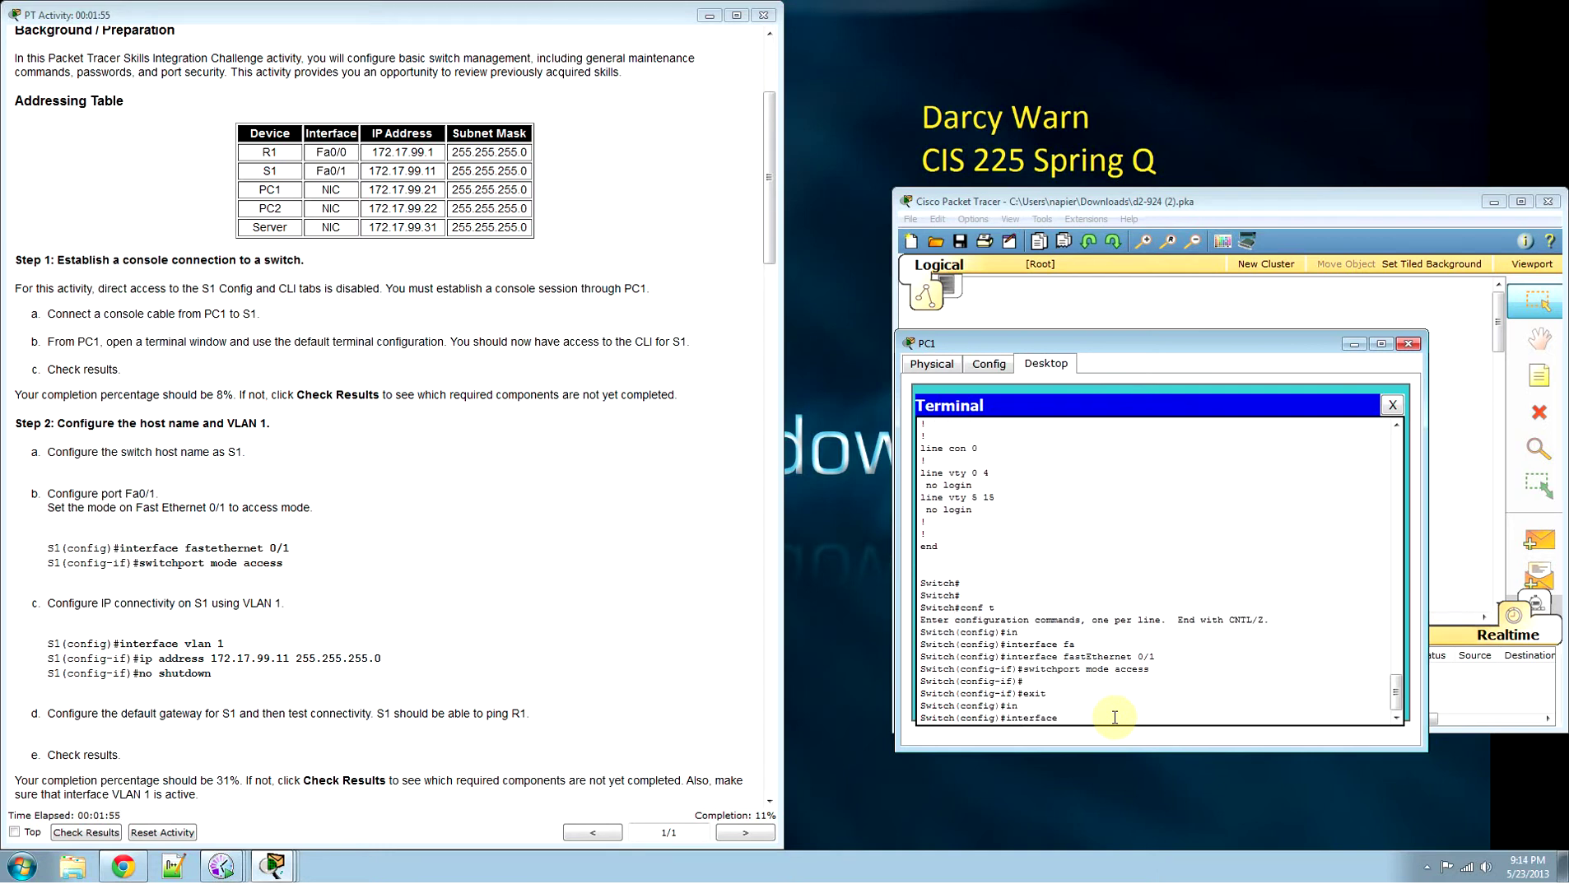
text(vlan)
key(Tab)
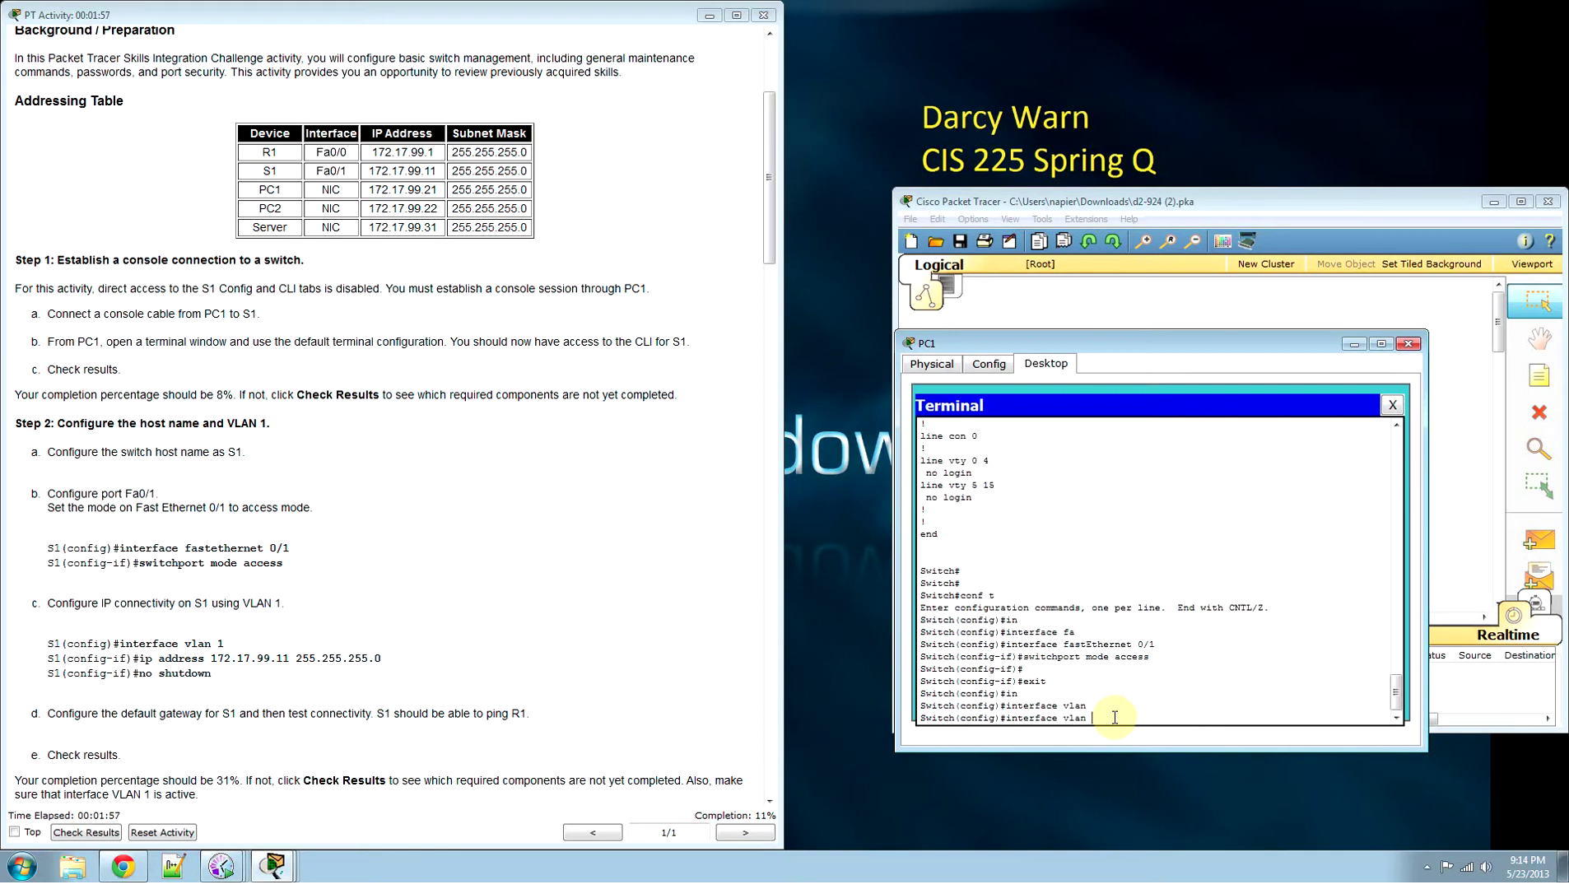
text(1)
key(Return)
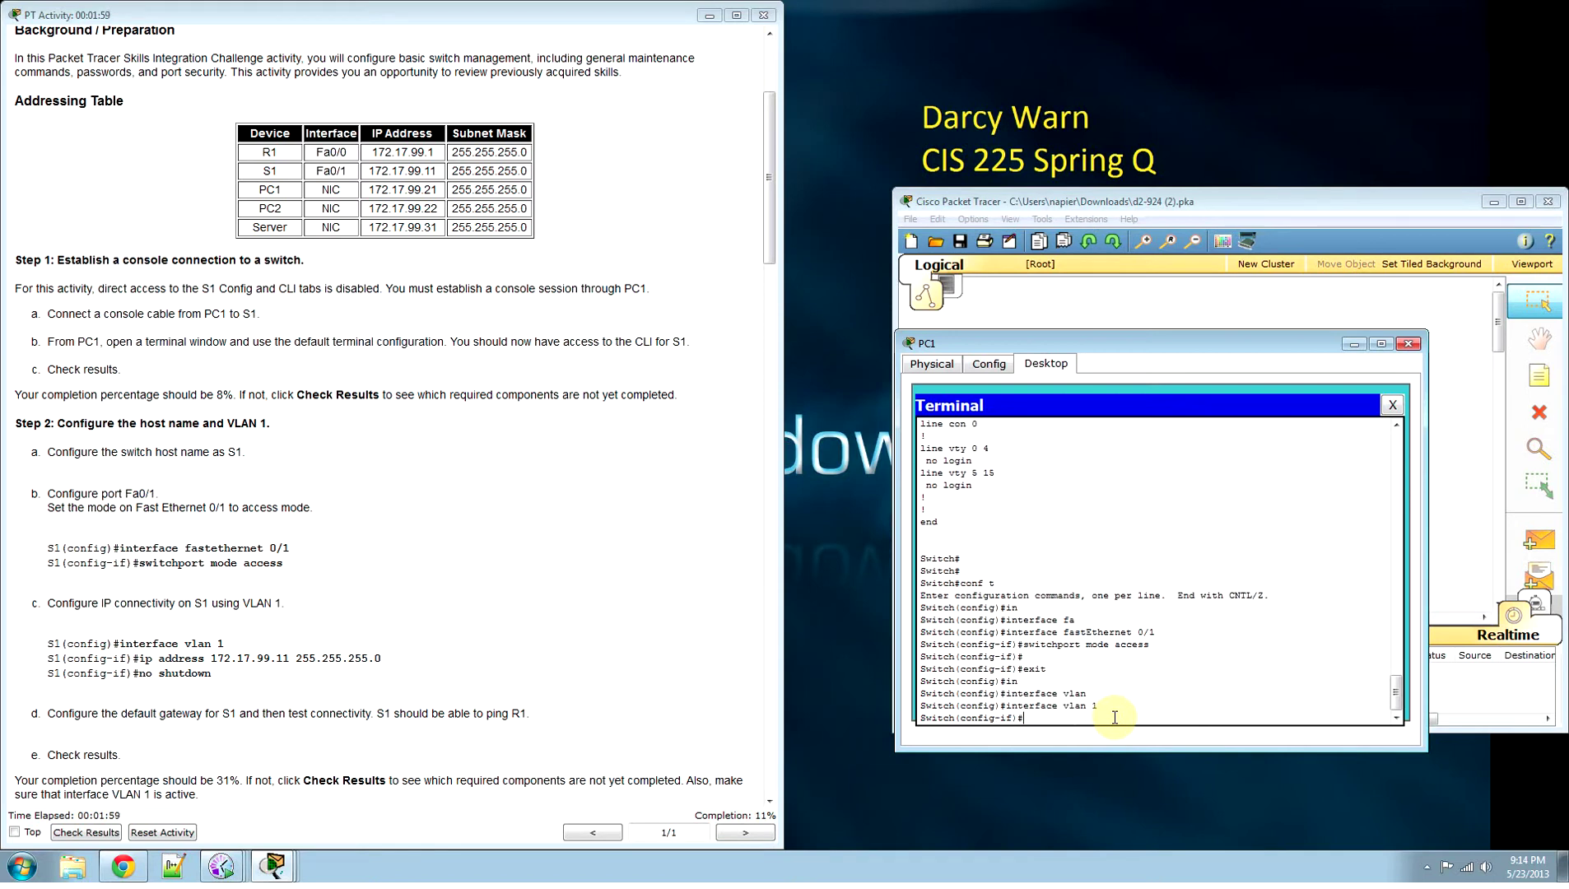
Step: Give VLAN 1 address 172.17.99.11 255.255.255.0, enable it, and return to global mode
text(ip ad)
key(Tab)
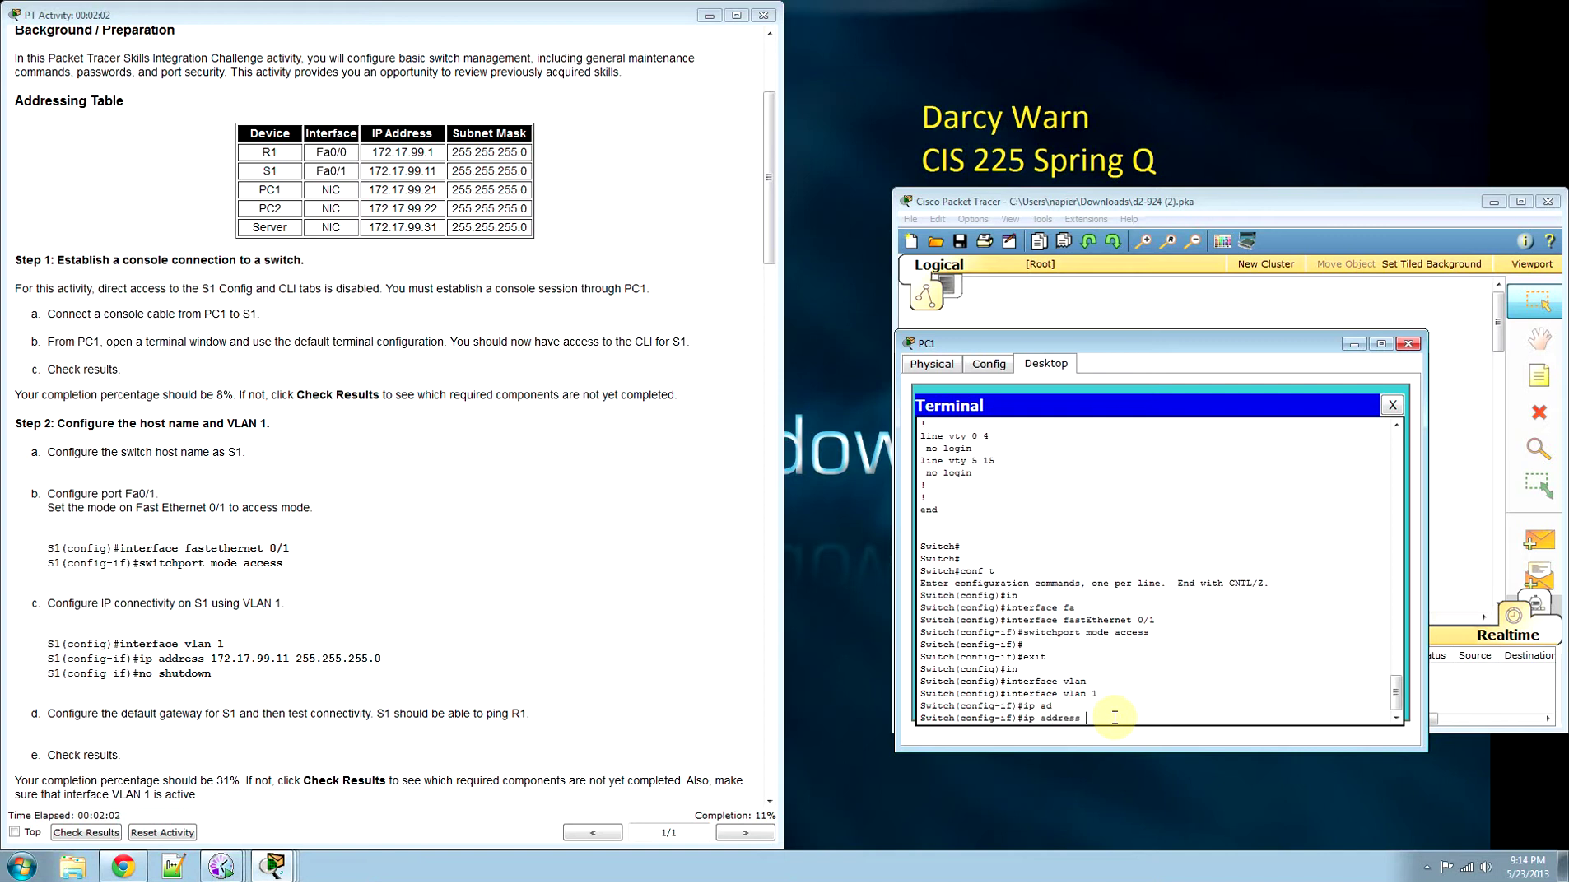
text(172.17.99.11 255.255.255.0)
key(Return)
text(no)
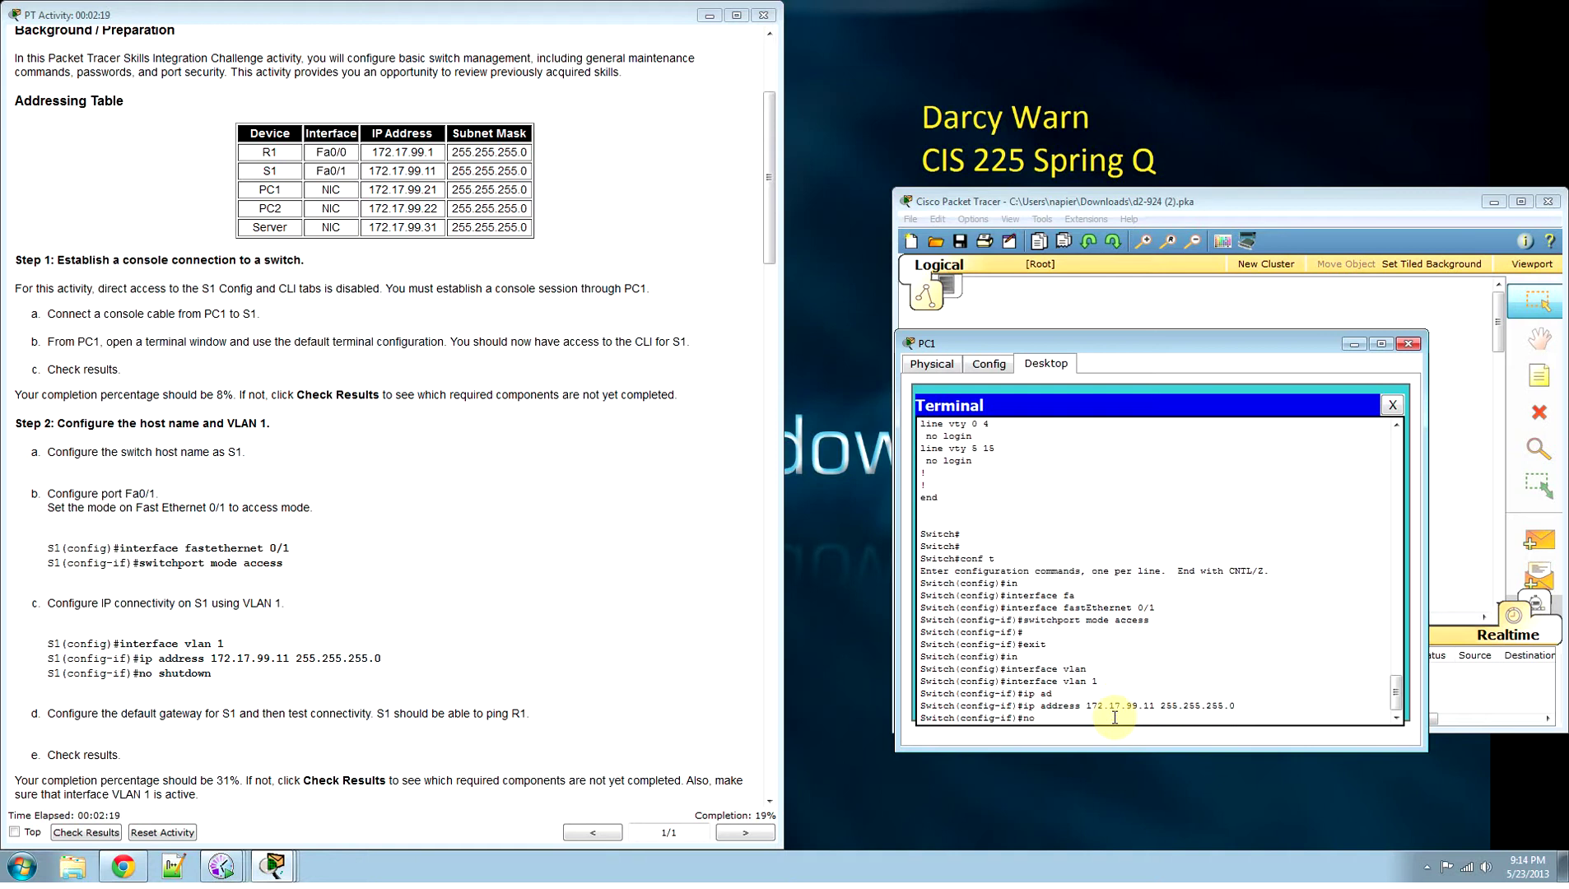
text( shutdown)
key(Return)
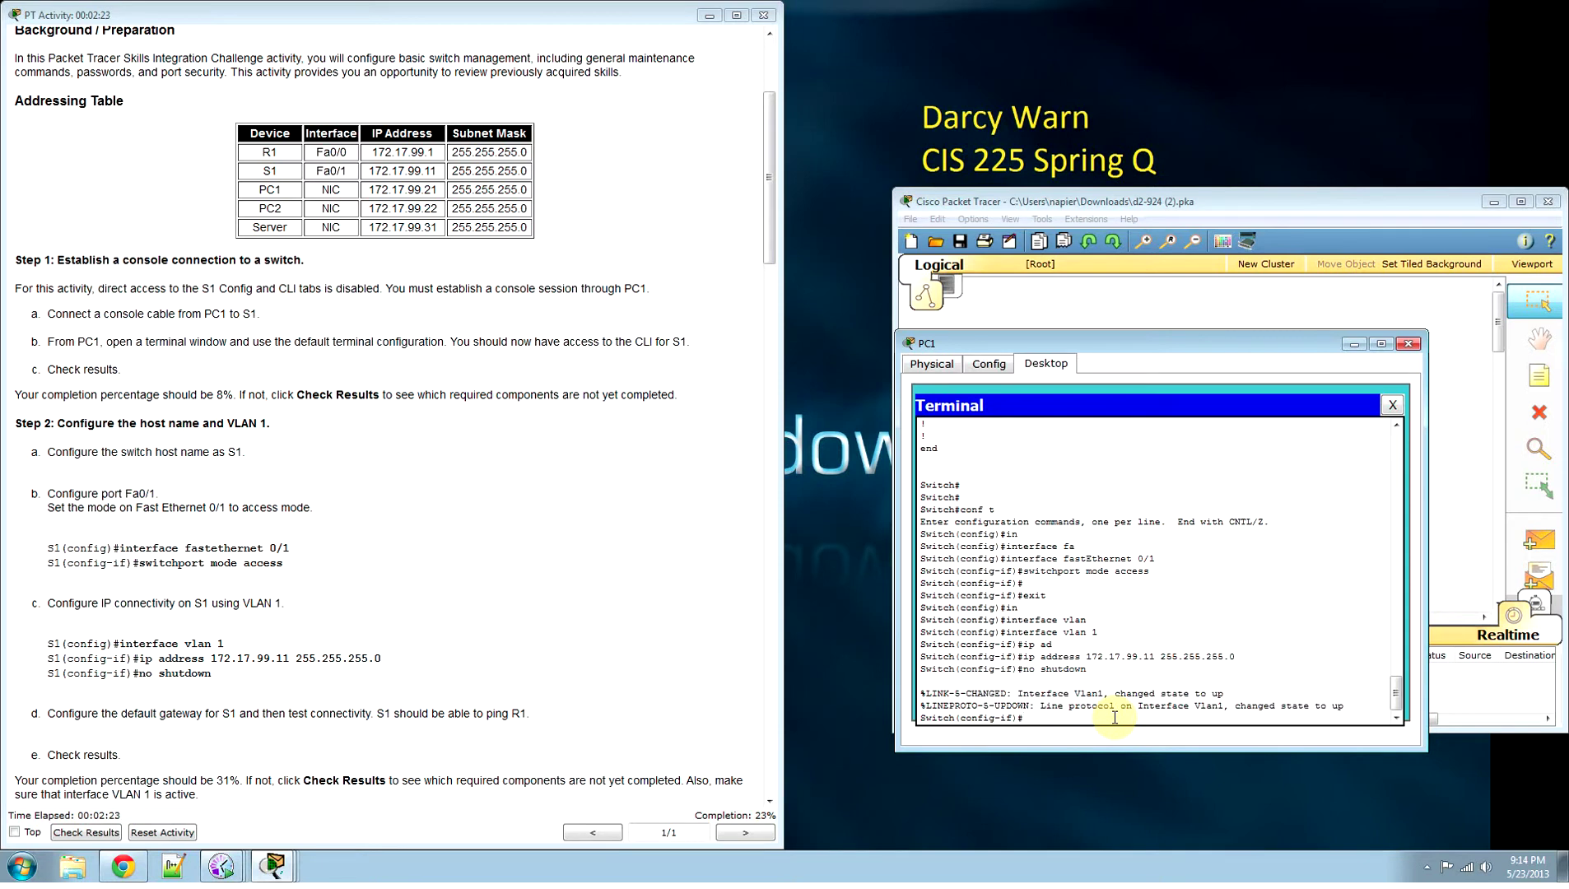
key(Return)
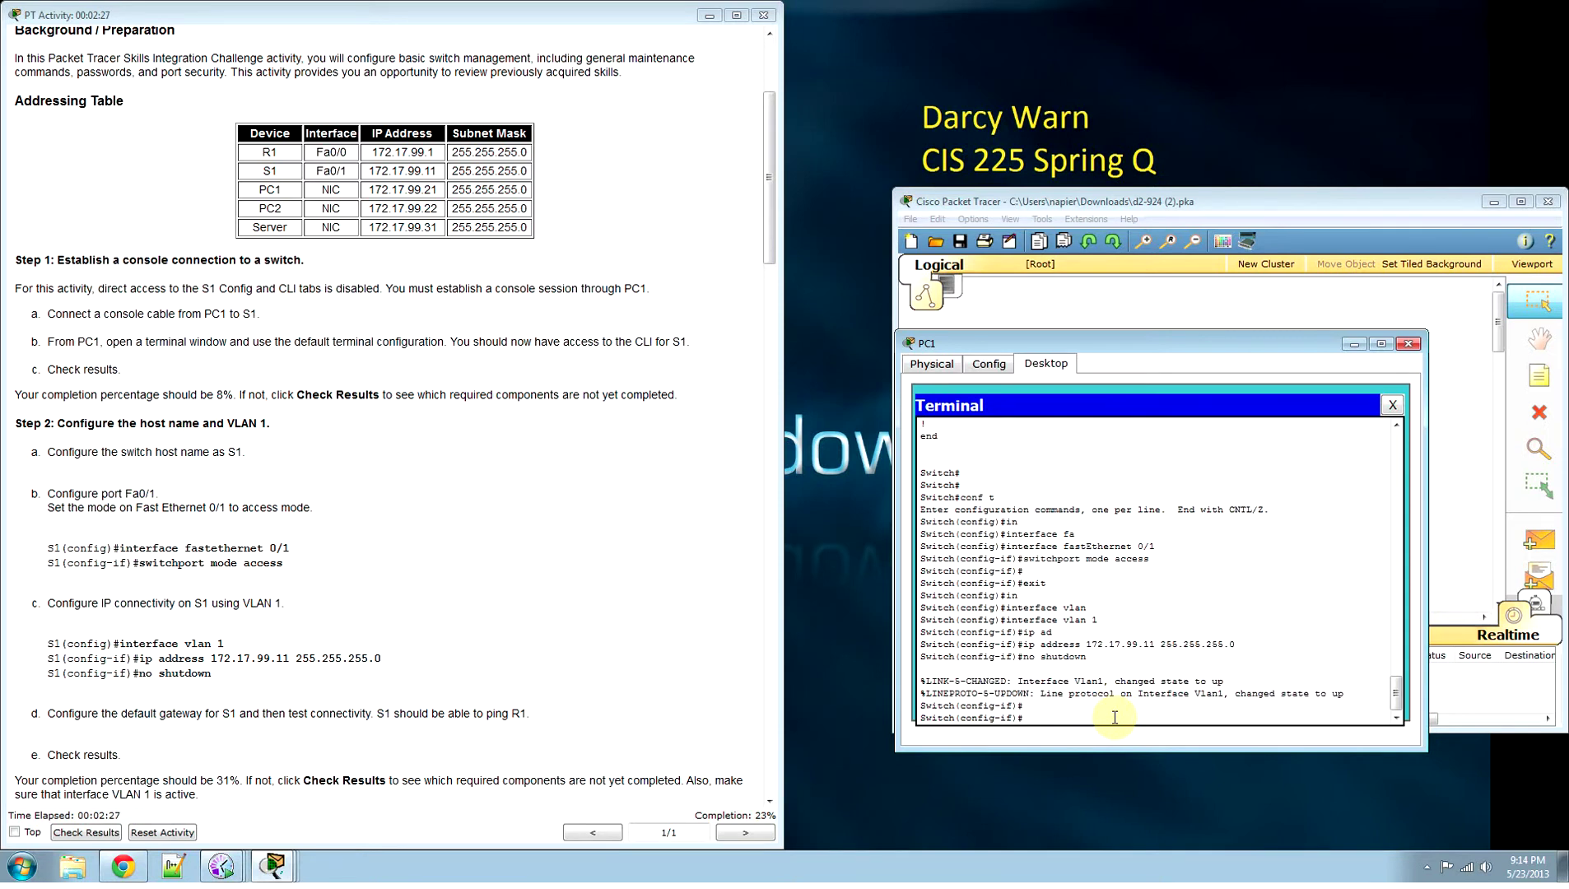
text(exit)
key(Return)
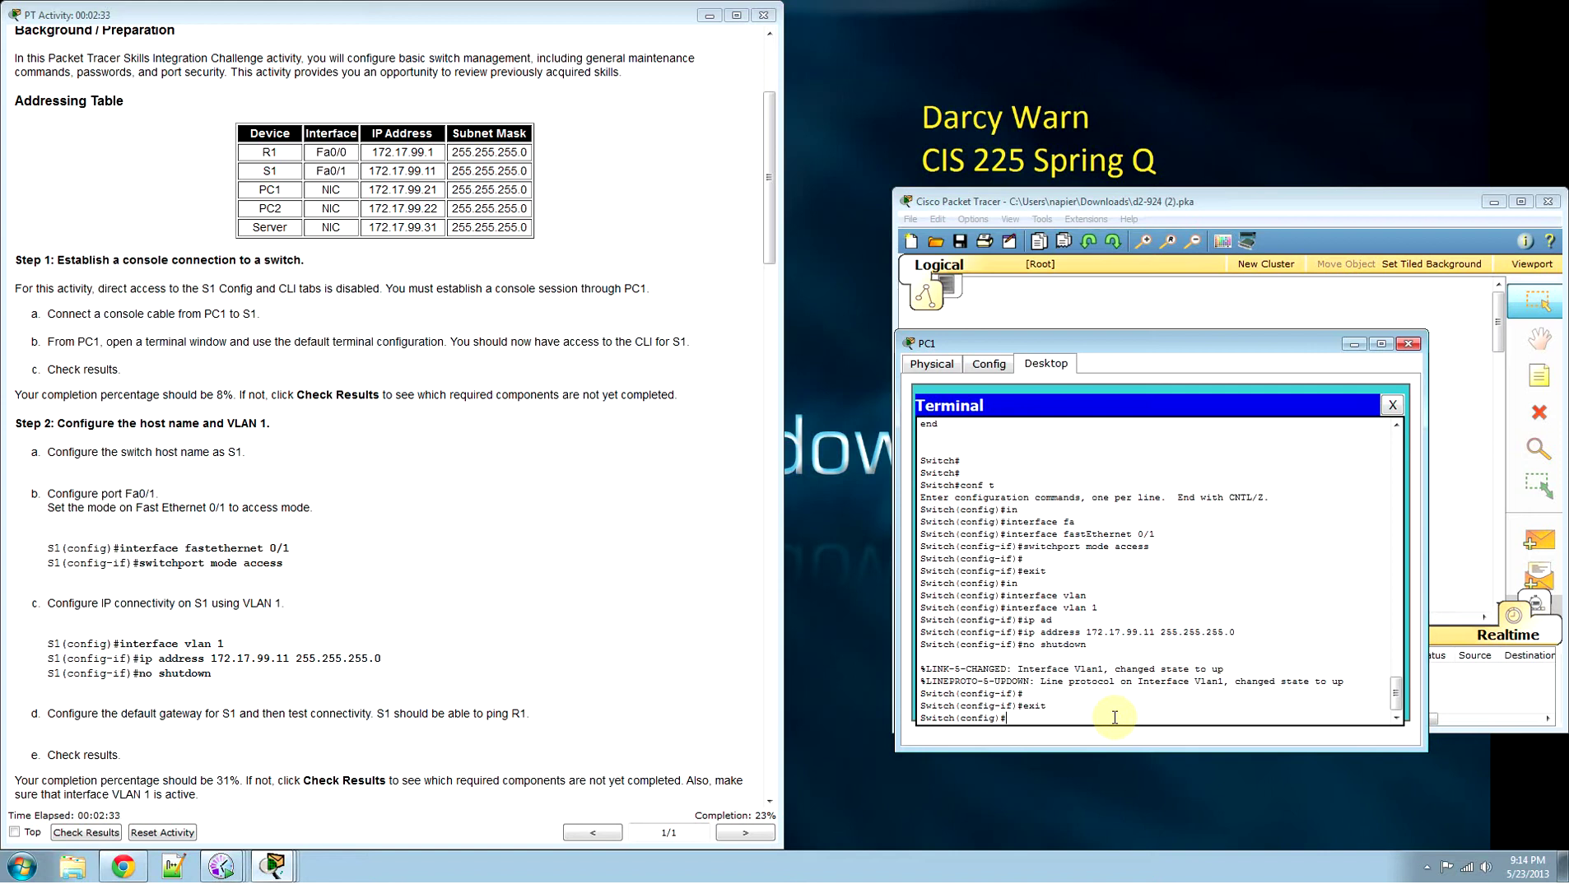
Step: Set the switch's default gateway with ip default-gateway 172.17.99.11
text(in de)
key(Tab)
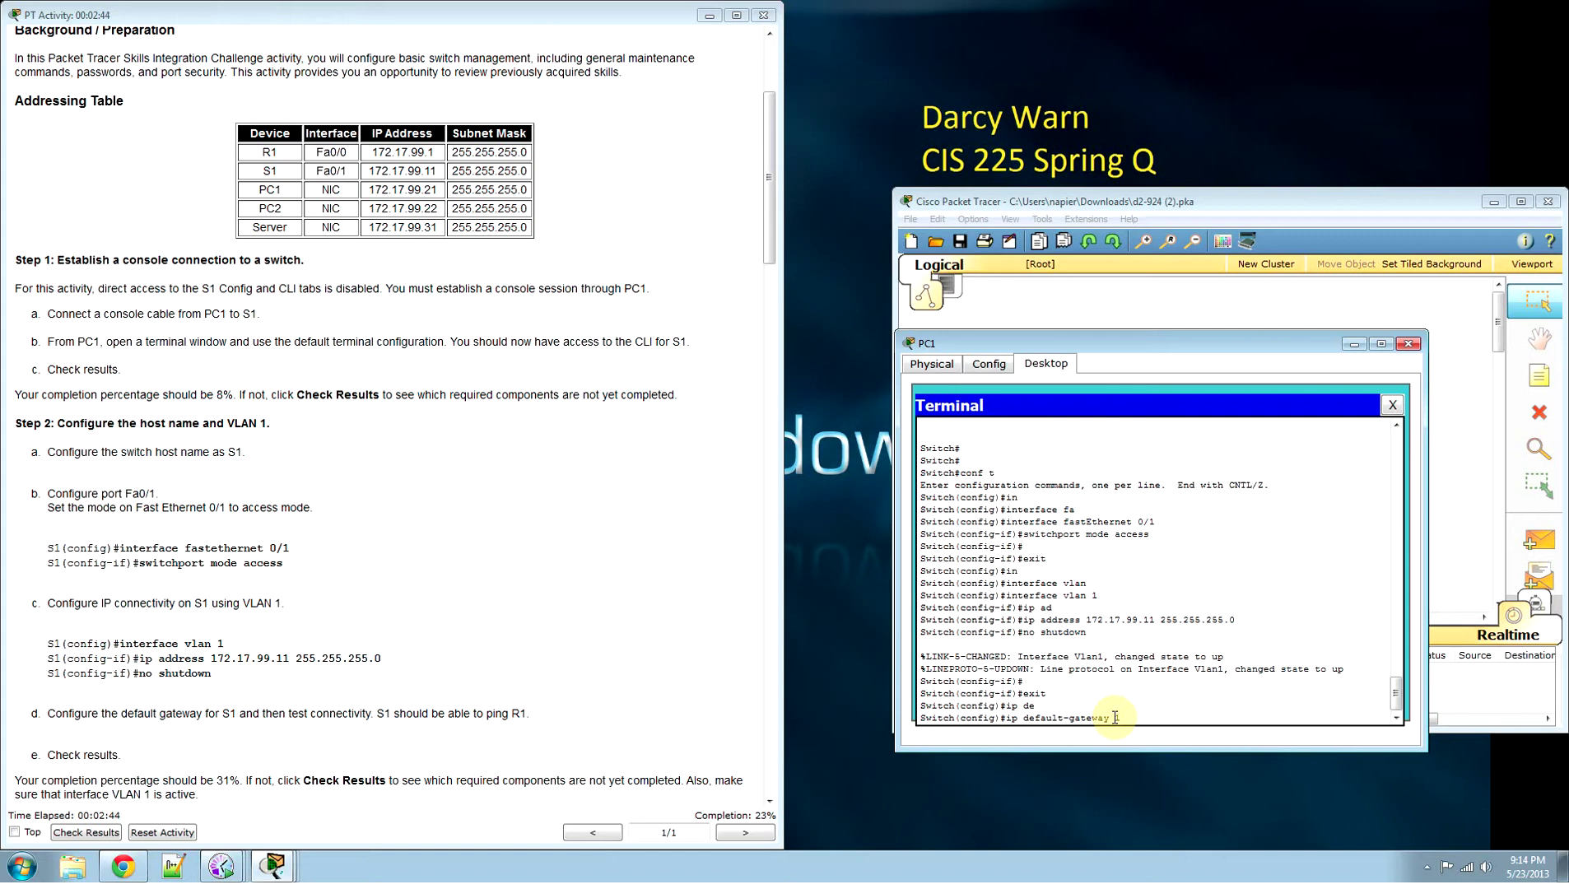
text(2.17.99.11)
key(Return)
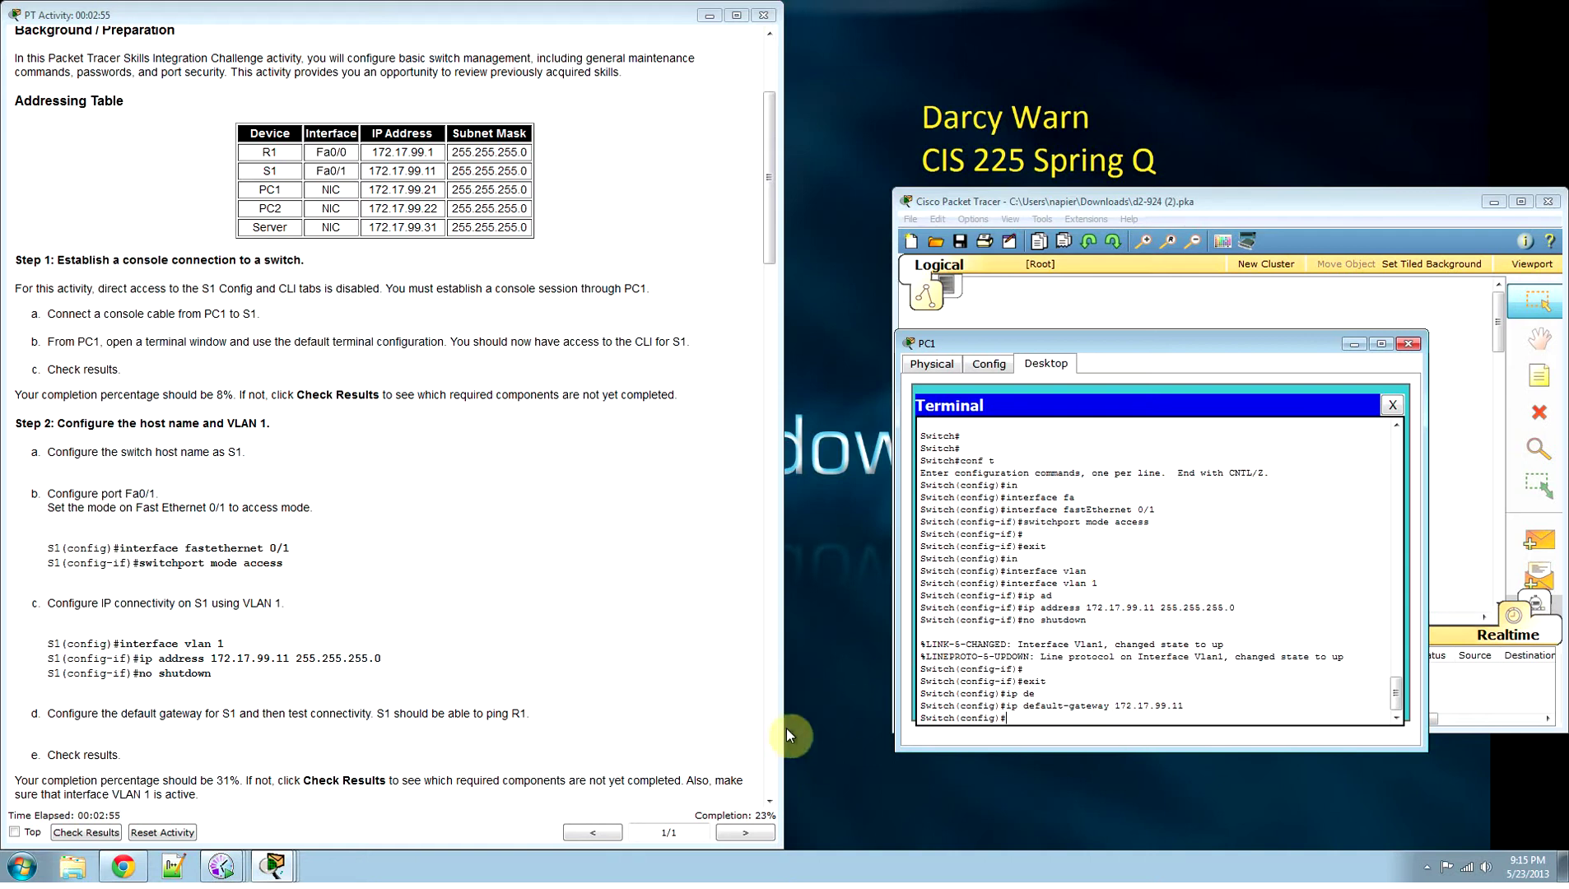
Step: Scroll the instructions to Step 7 on duplex mismatch and move the PC1 terminal off the topology
drag(769, 222, 769, 546)
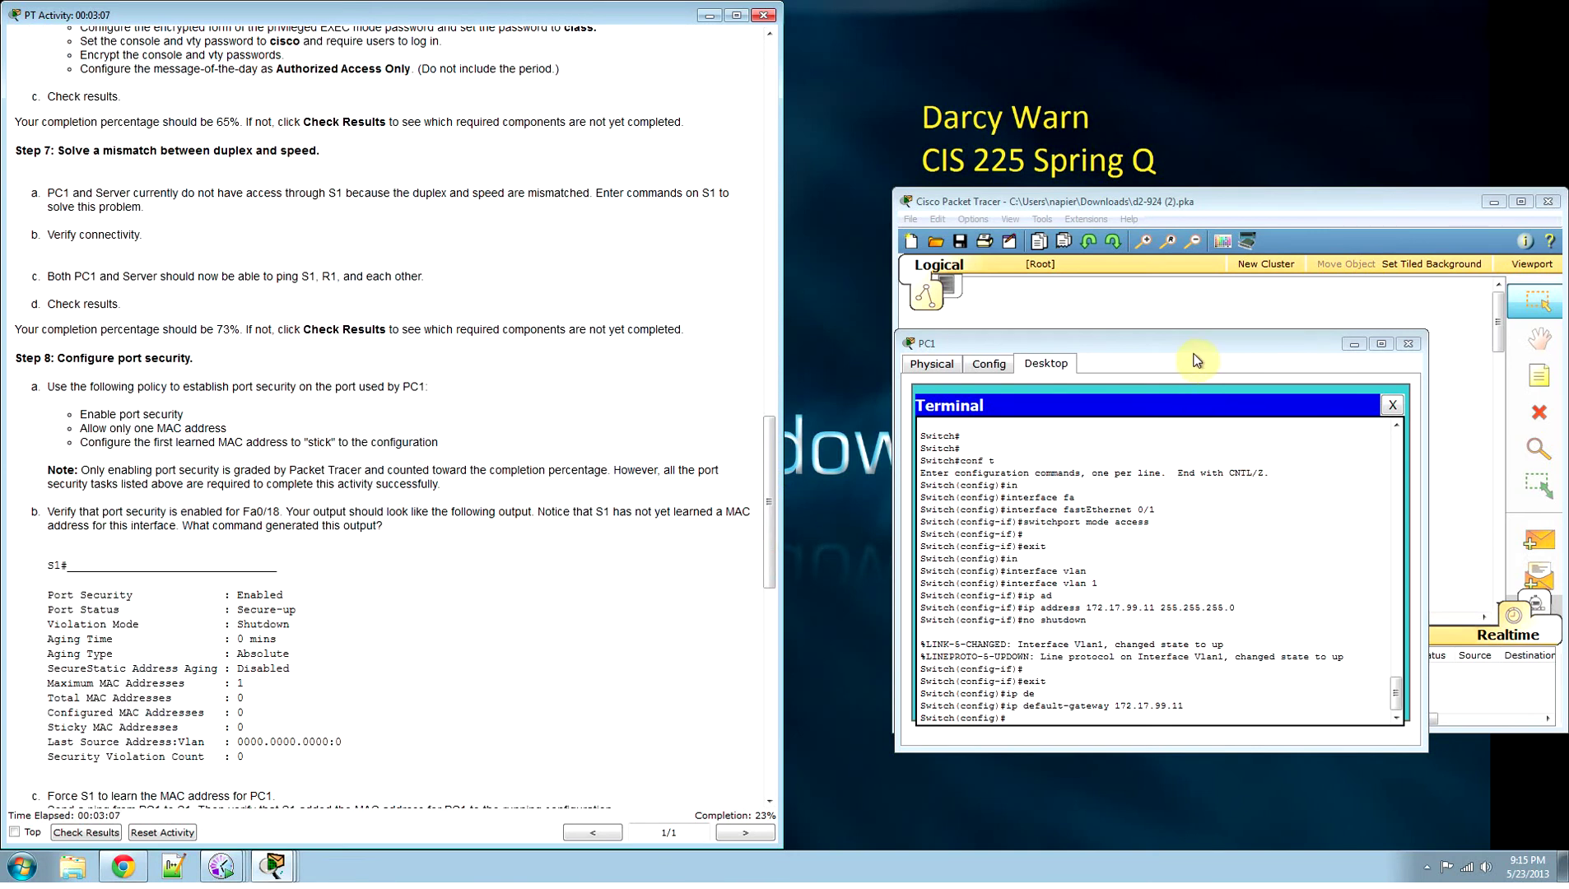
drag(1191, 350, 791, 257)
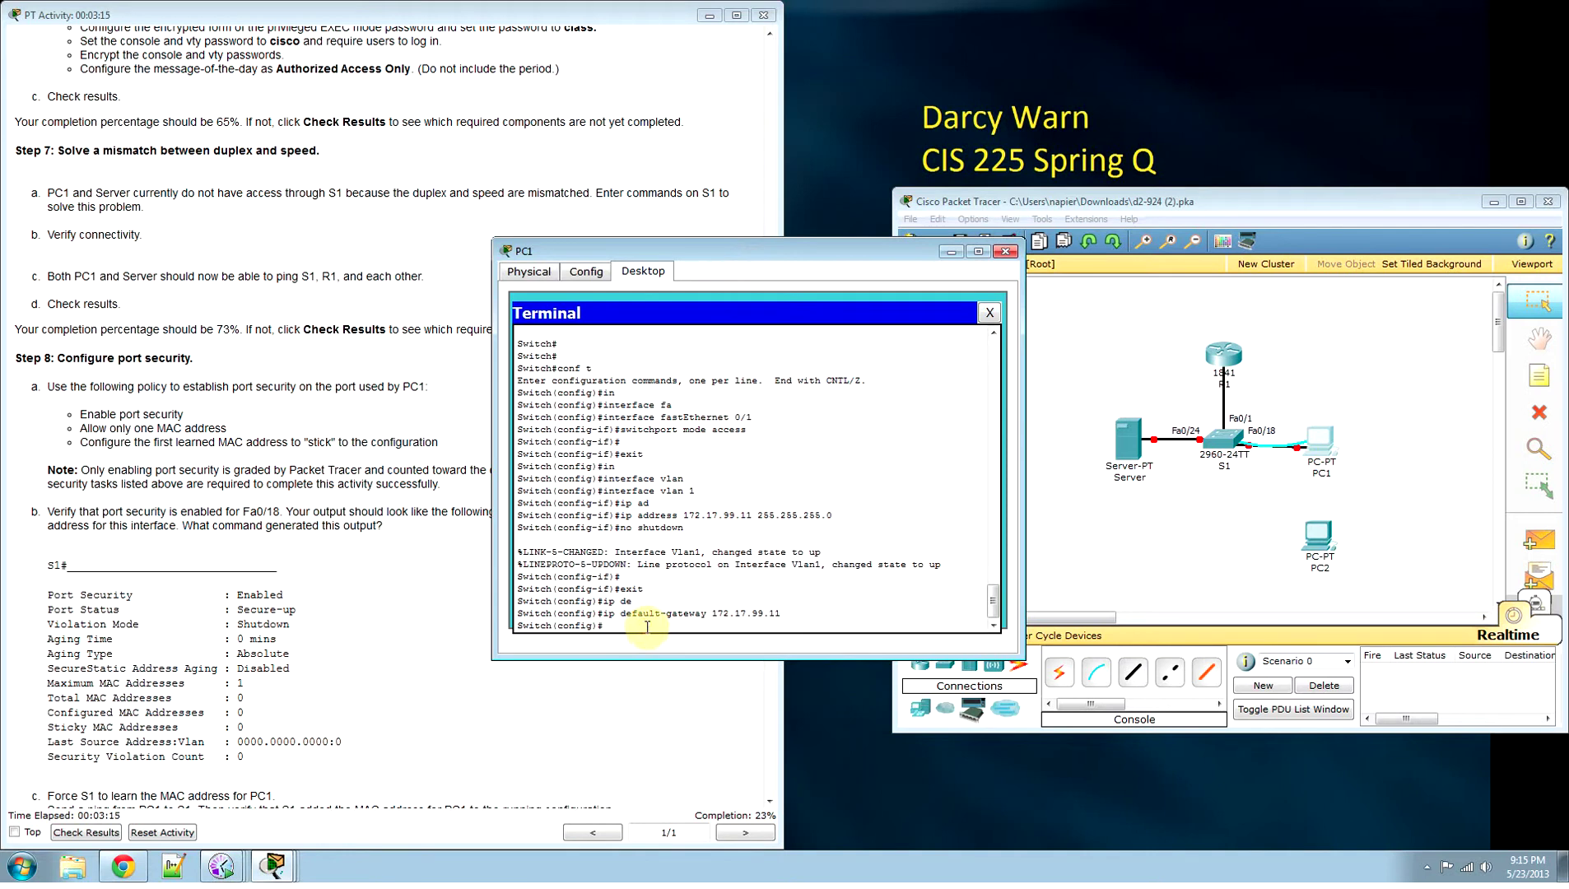
Step: Return to privileged mode and run show interfaces fastEthernet 0/24
text(exit)
key(Return)
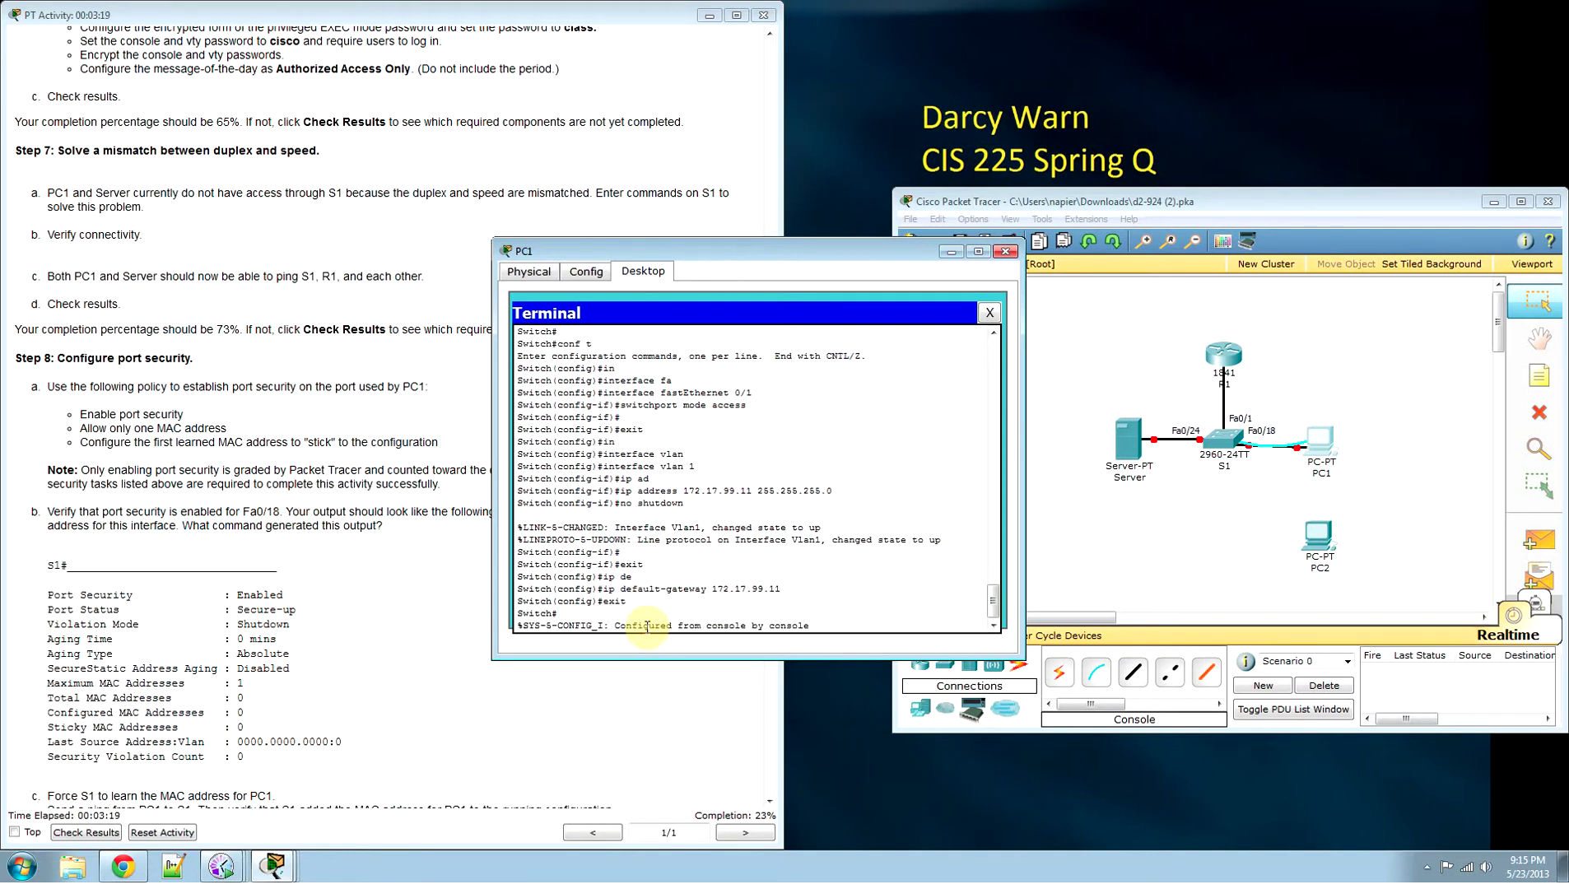
key(Return)
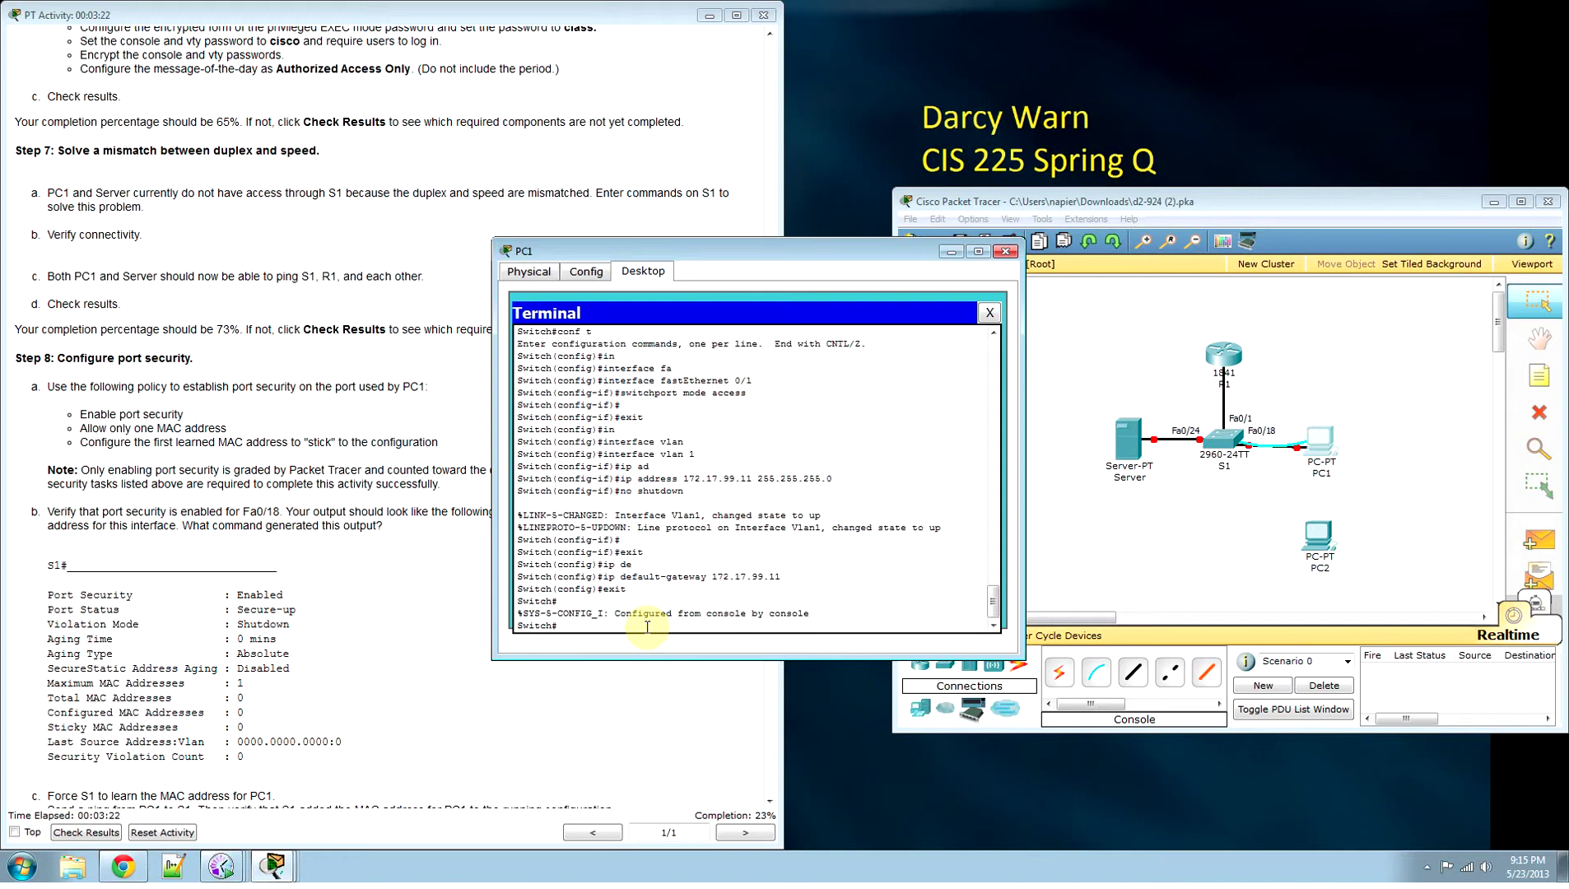
text(show in)
key(Tab)
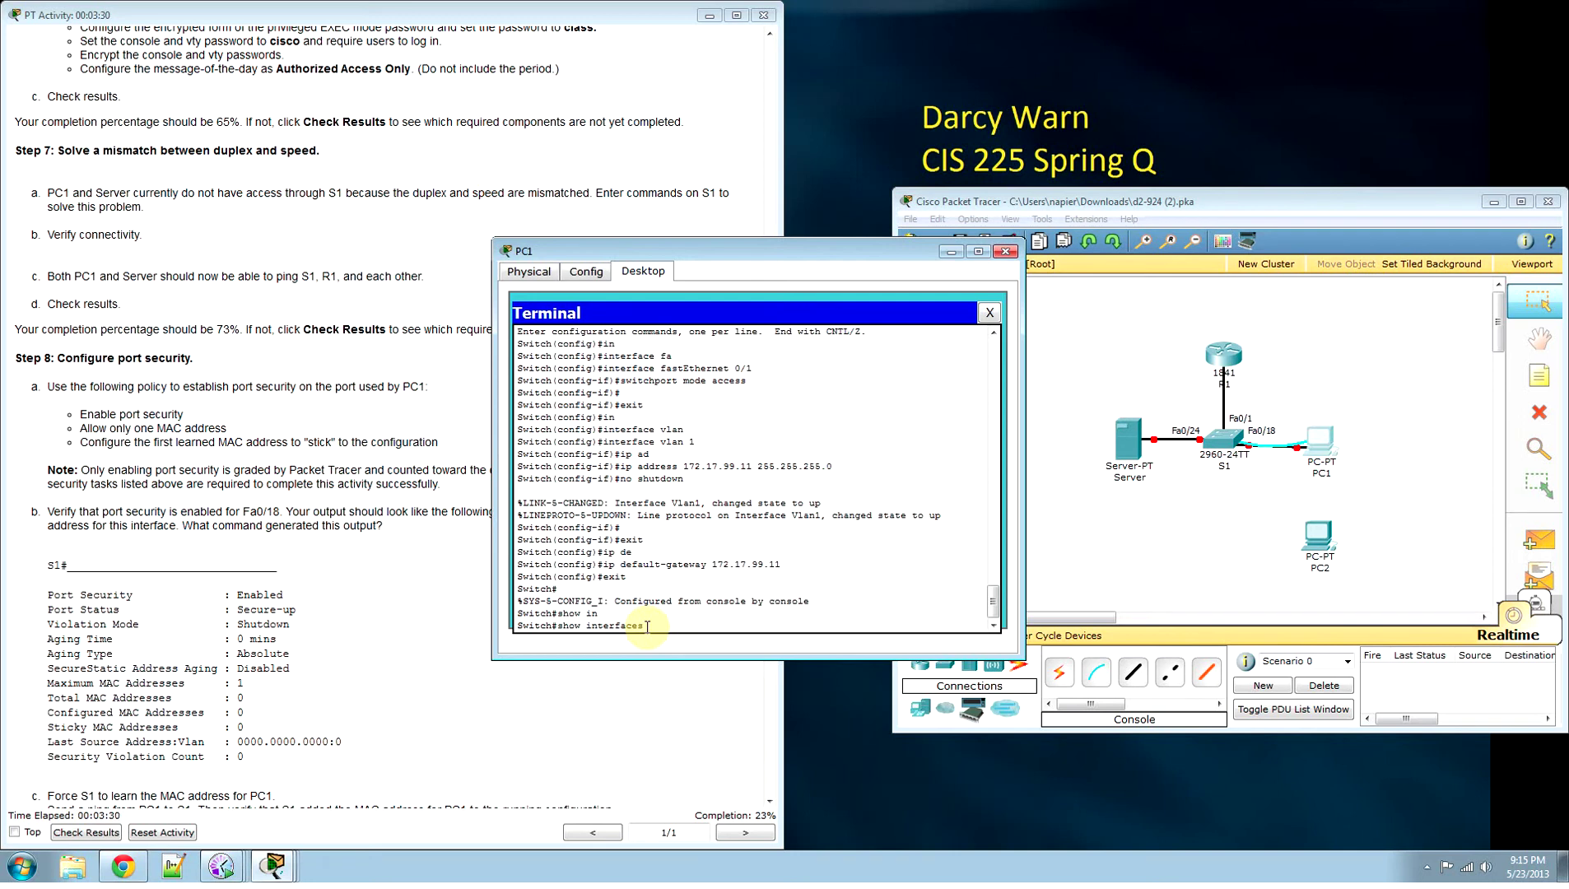
text(fa)
key(Tab)
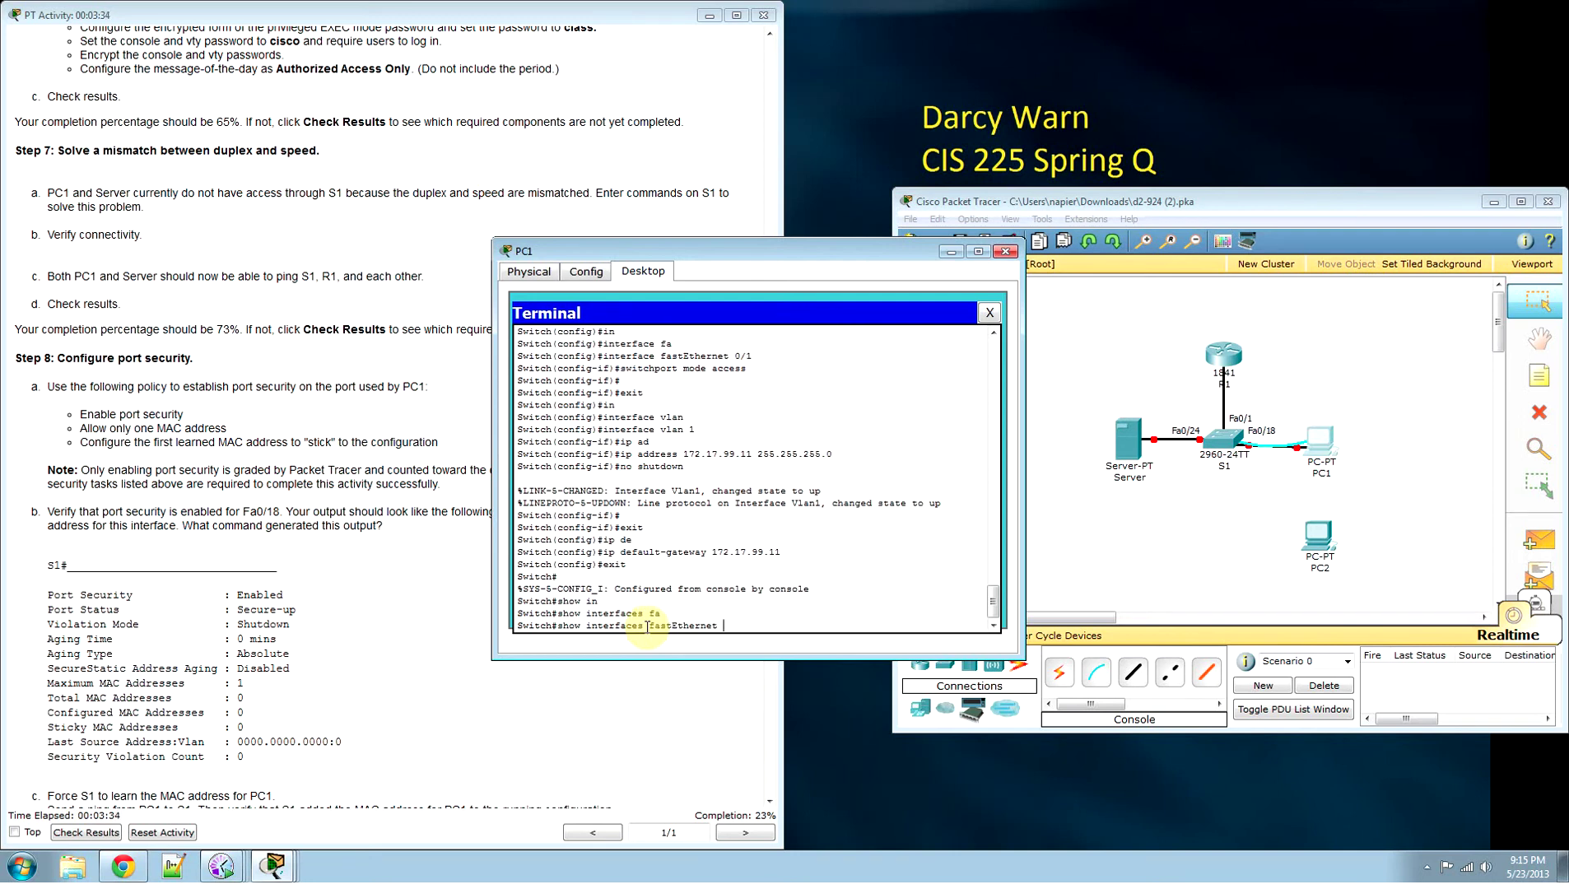
text(0/24)
key(Return)
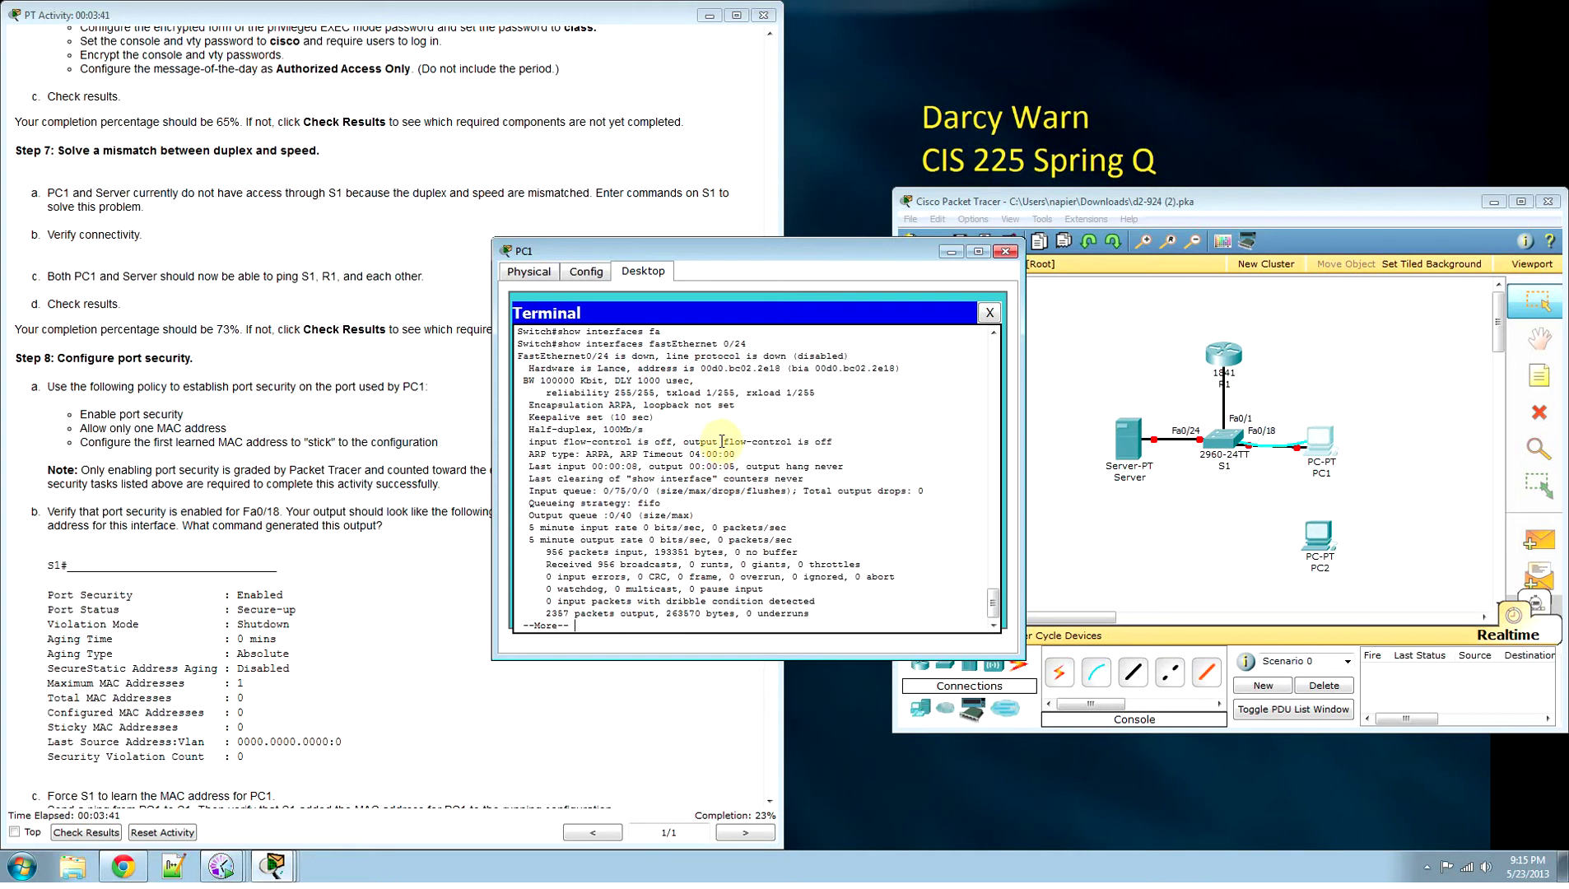
Step: Highlight the Half-duplex, 100Mb/s and line-protocol-down lines, then show the remaining output
drag(525, 429, 653, 427)
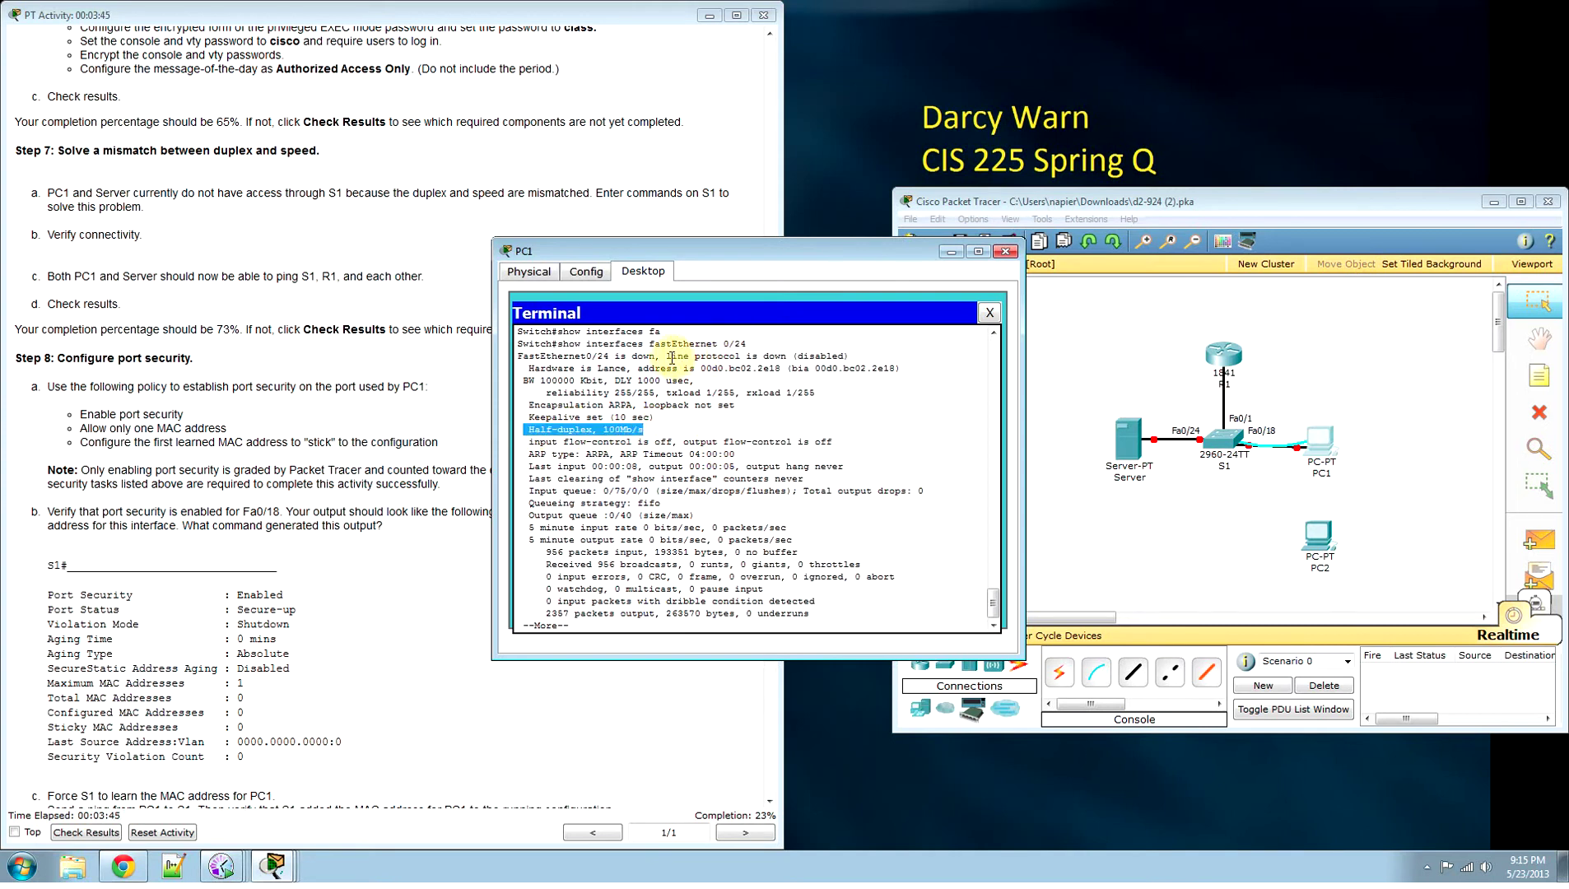
drag(667, 355, 865, 354)
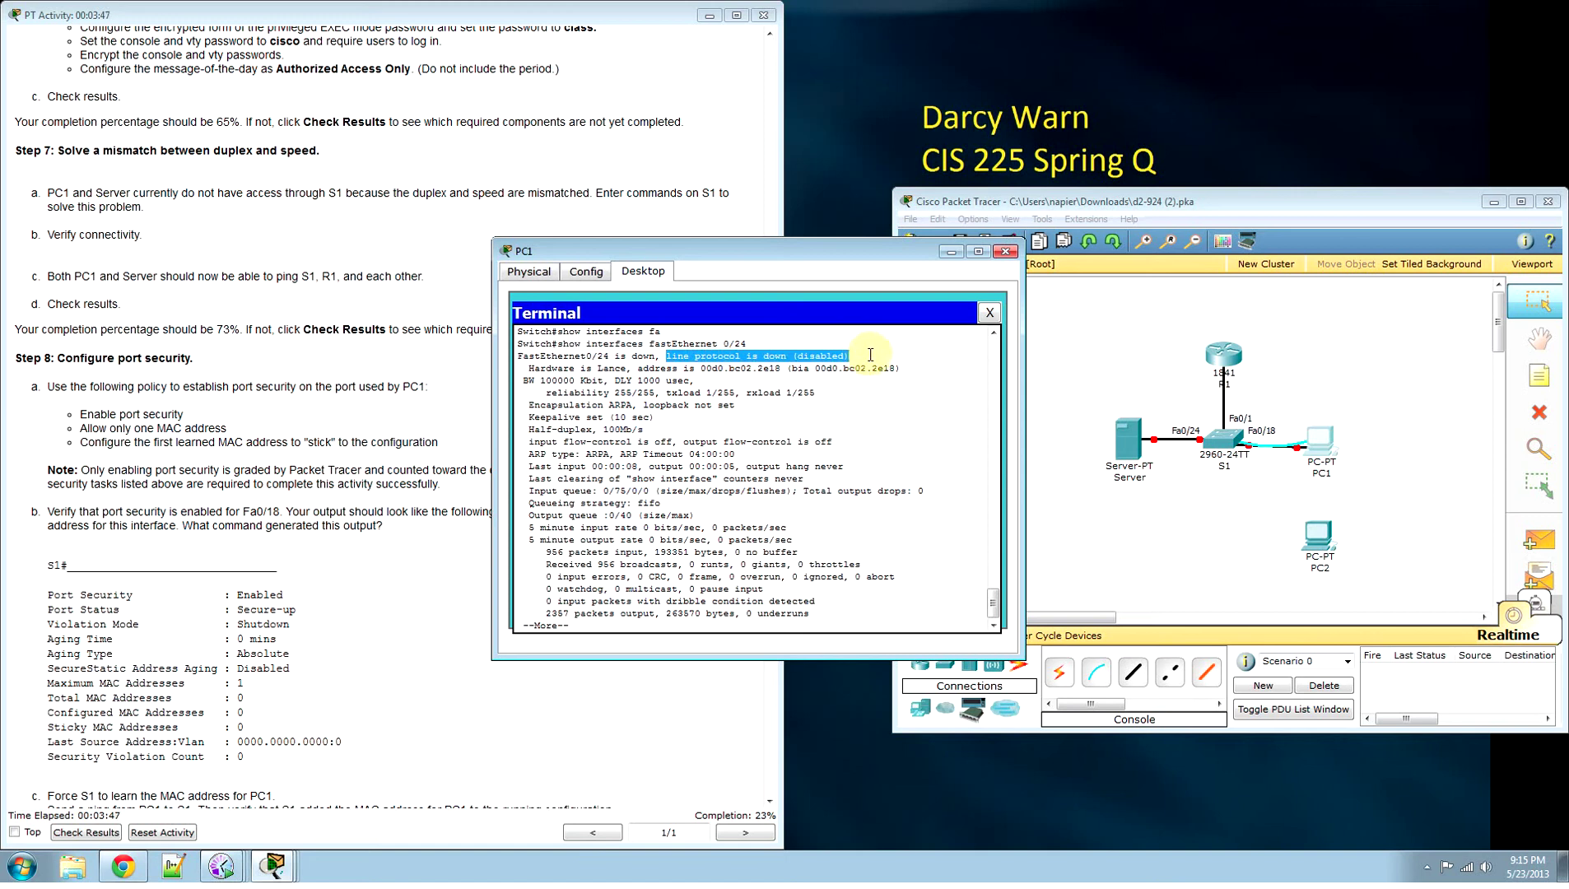
click(809, 622)
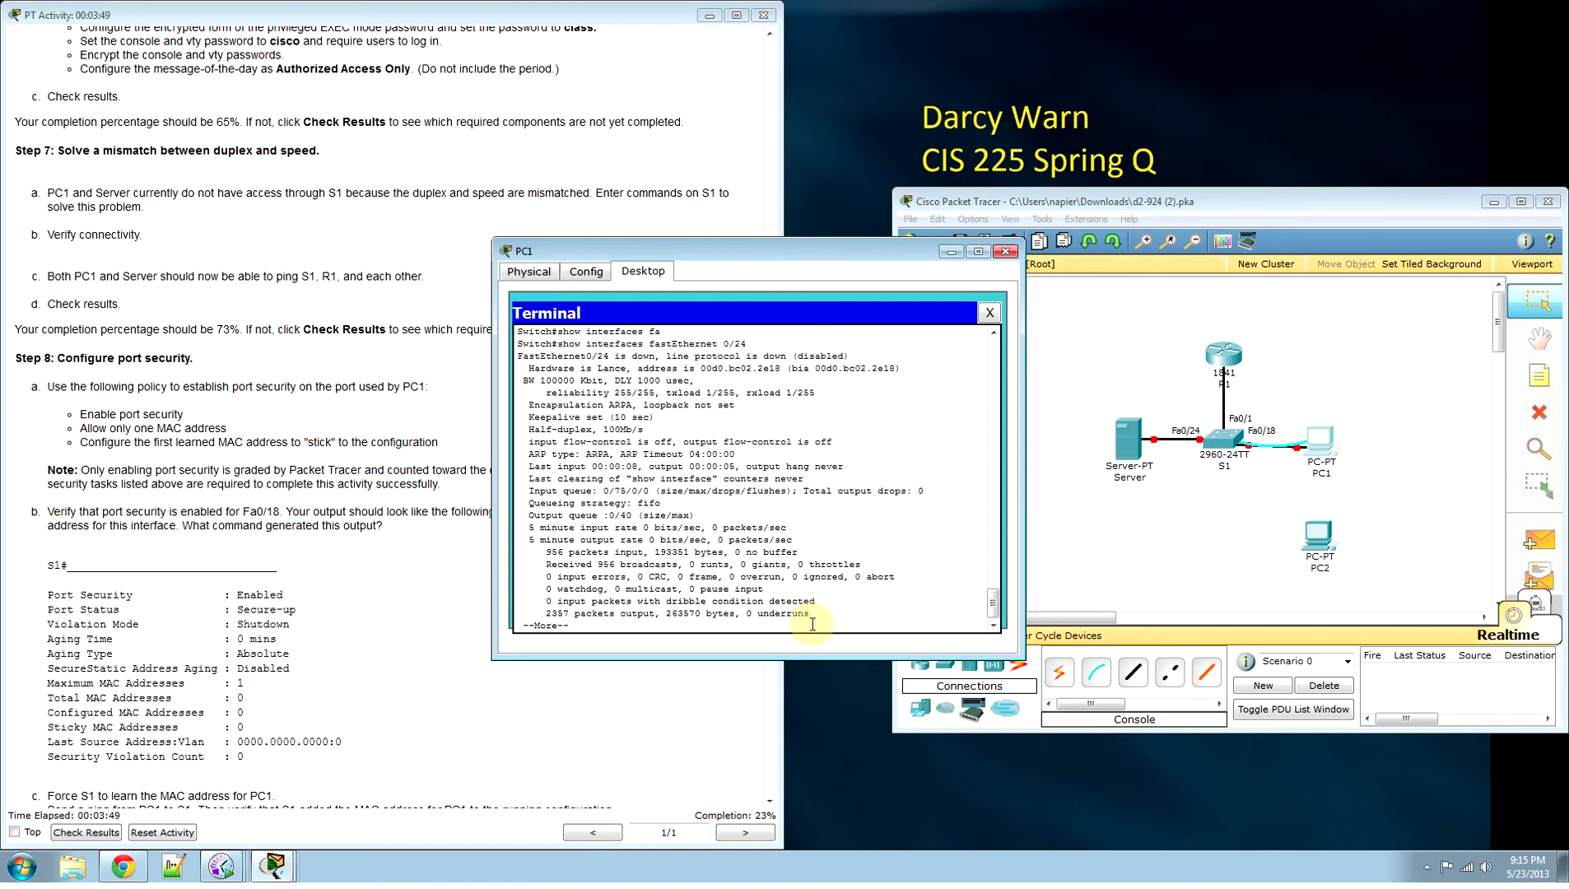
key(Return)
key(Return)
key(Return)
key(Return)
key(Return)
key(Return)
key(Return)
key(Return)
key(Return)
key(Return)
key(Return)
key(Return)
key(Return)
key(Return)
key(Return)
key(Return)
key(Return)
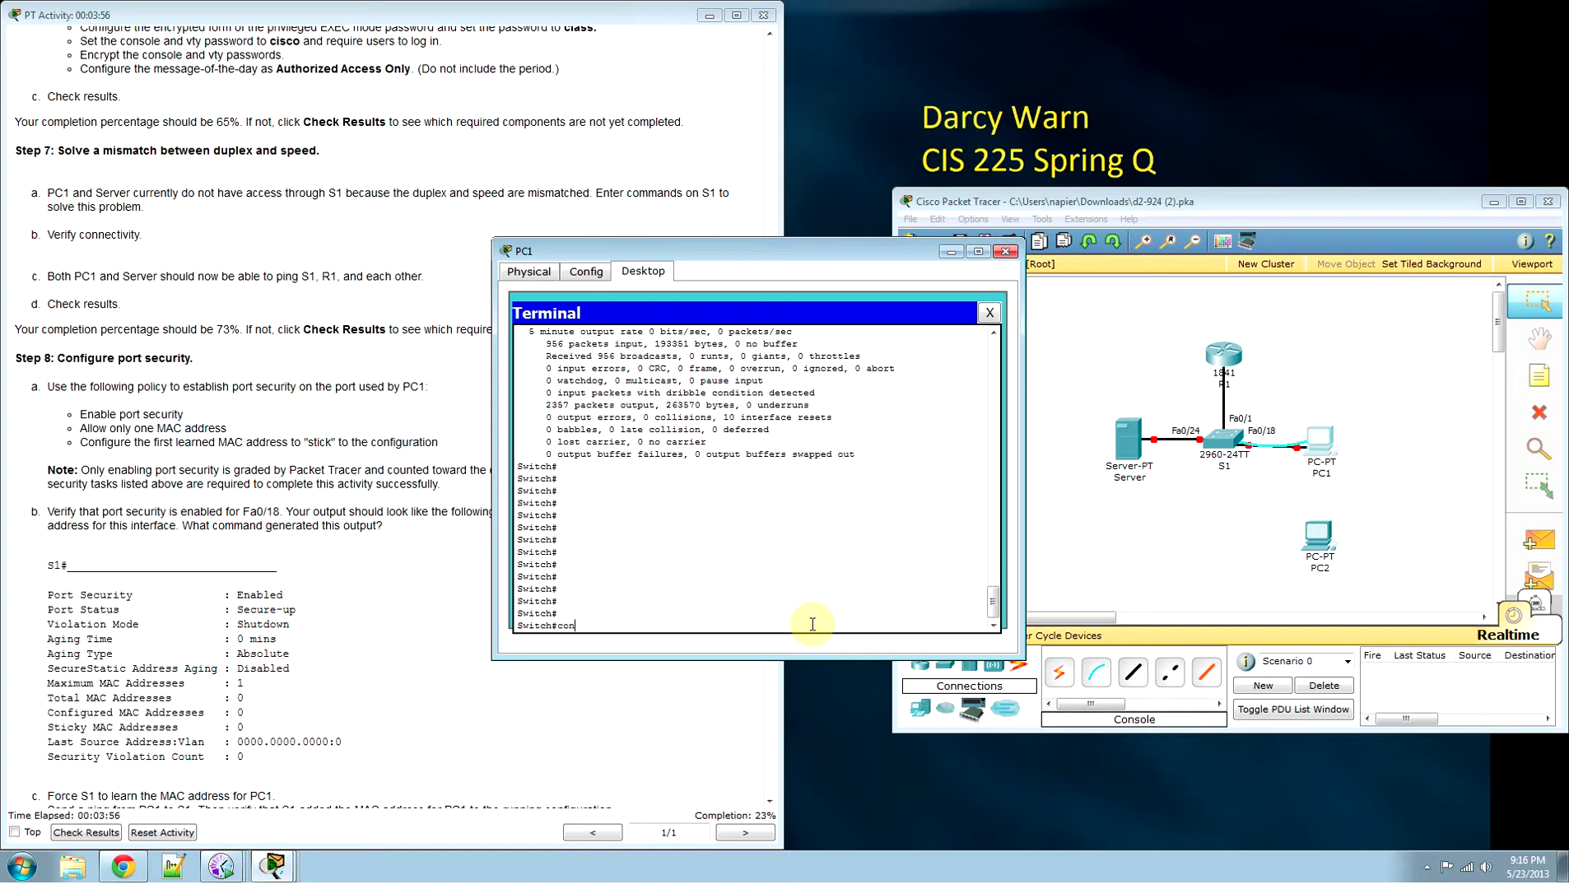
Step: Enter global configuration and select interface FastEthernet 0/24
text(f t)
key(Return)
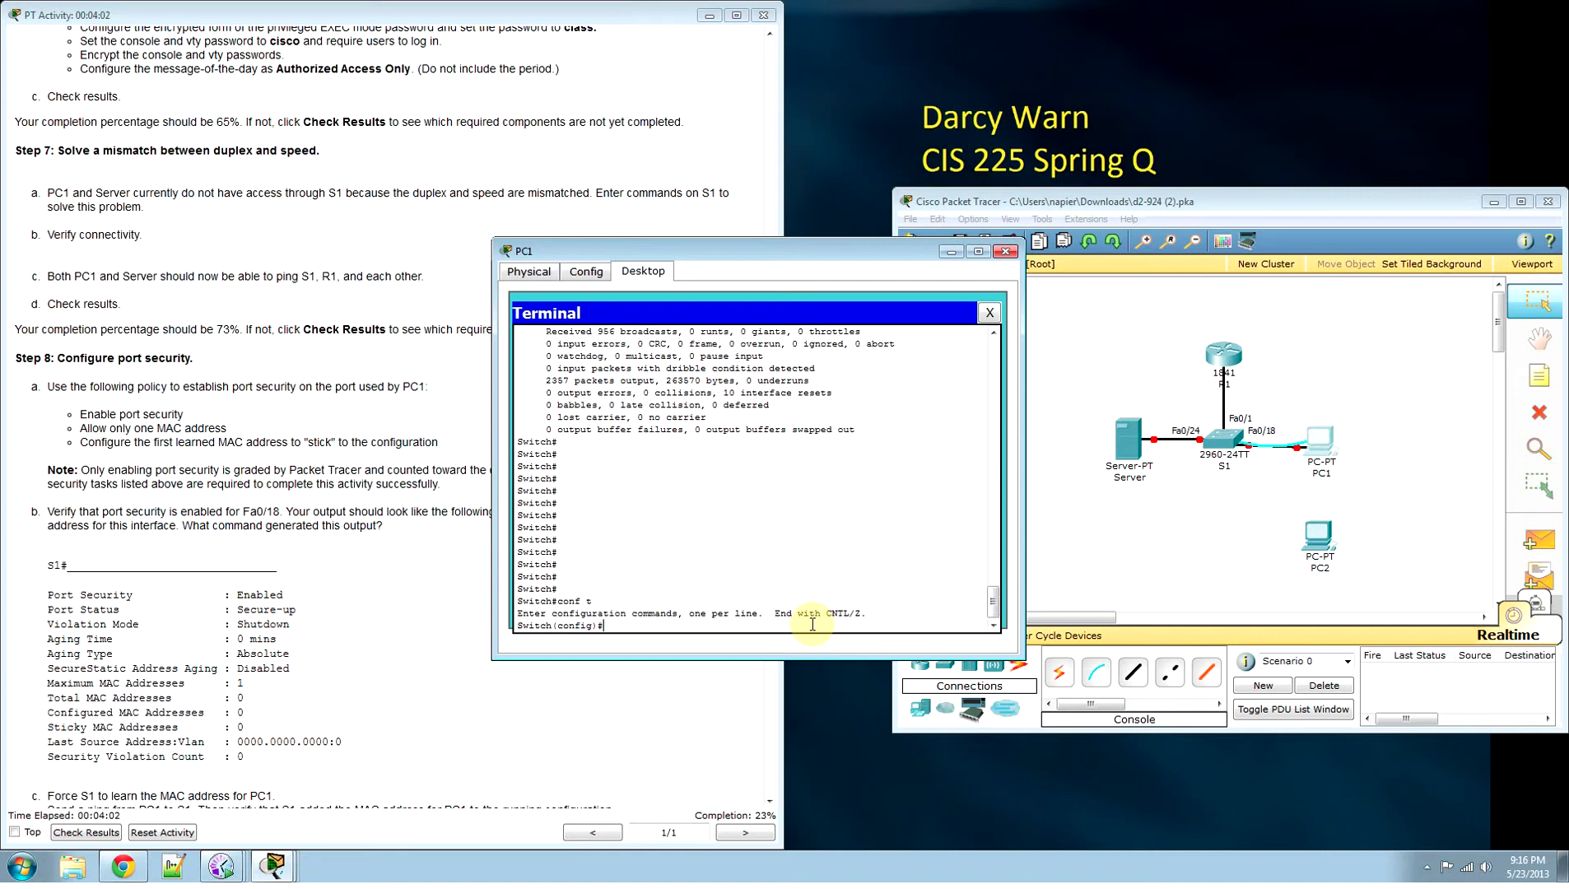
text(in)
key(Tab)
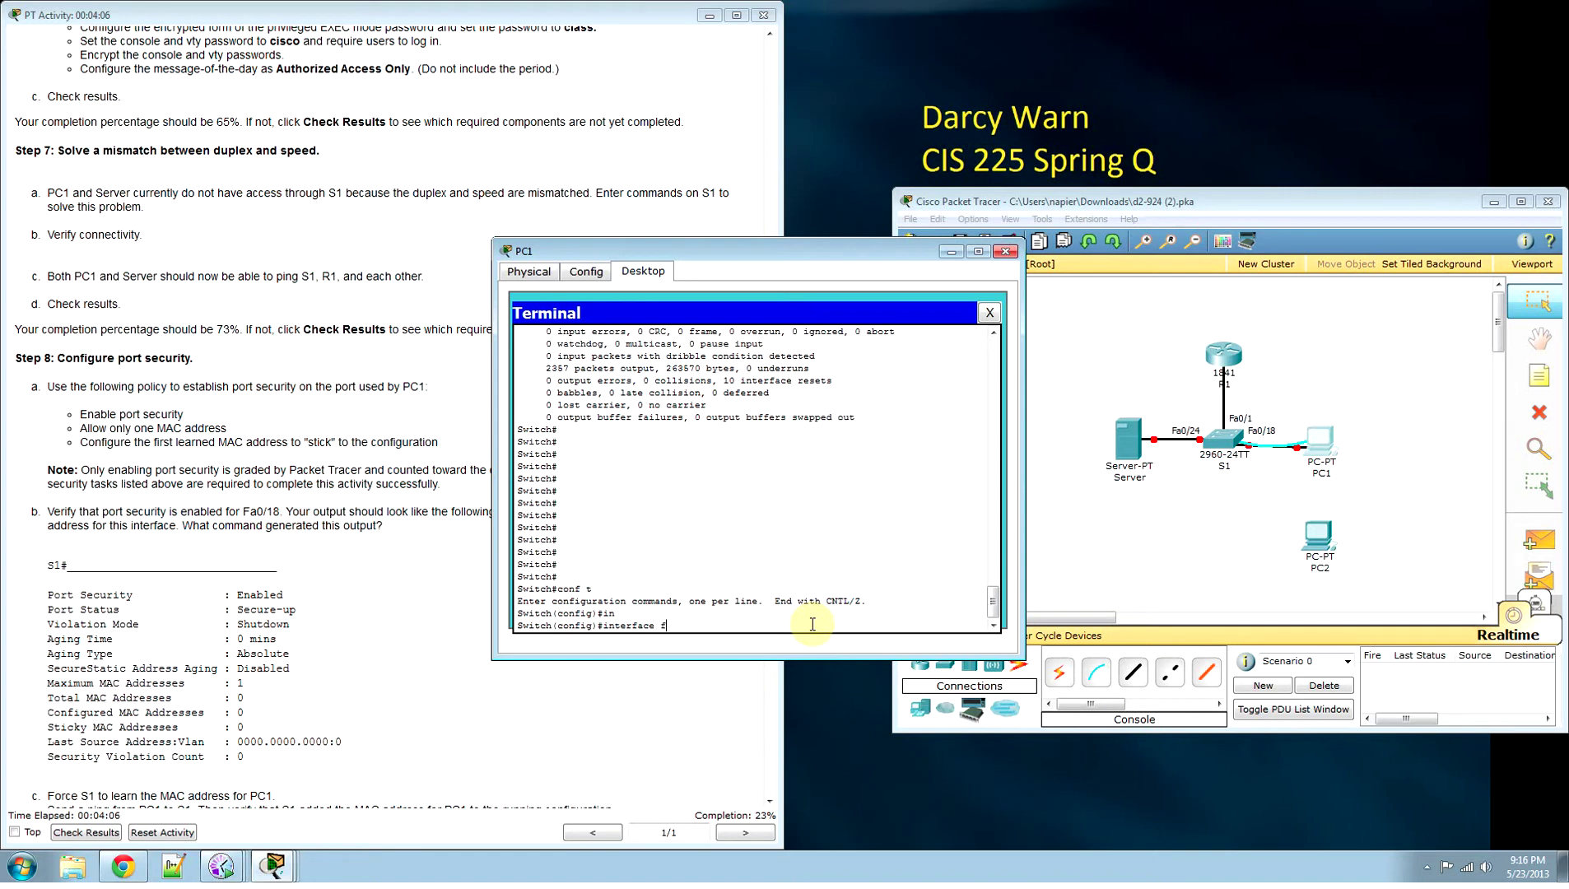
text(f)
key(Tab)
text(0/)
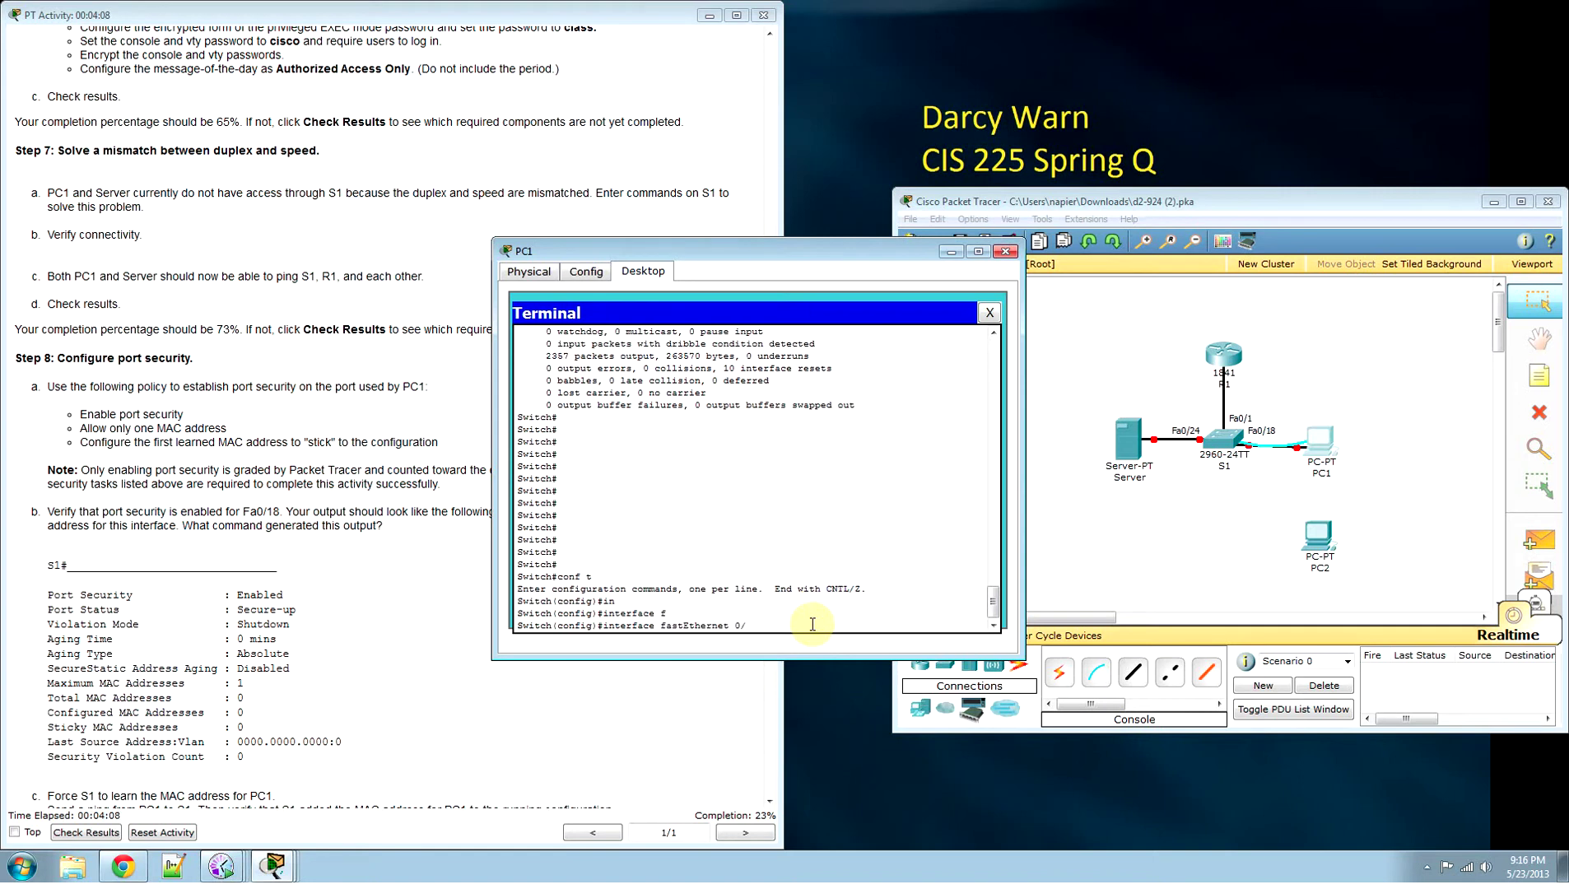
text(24)
key(Return)
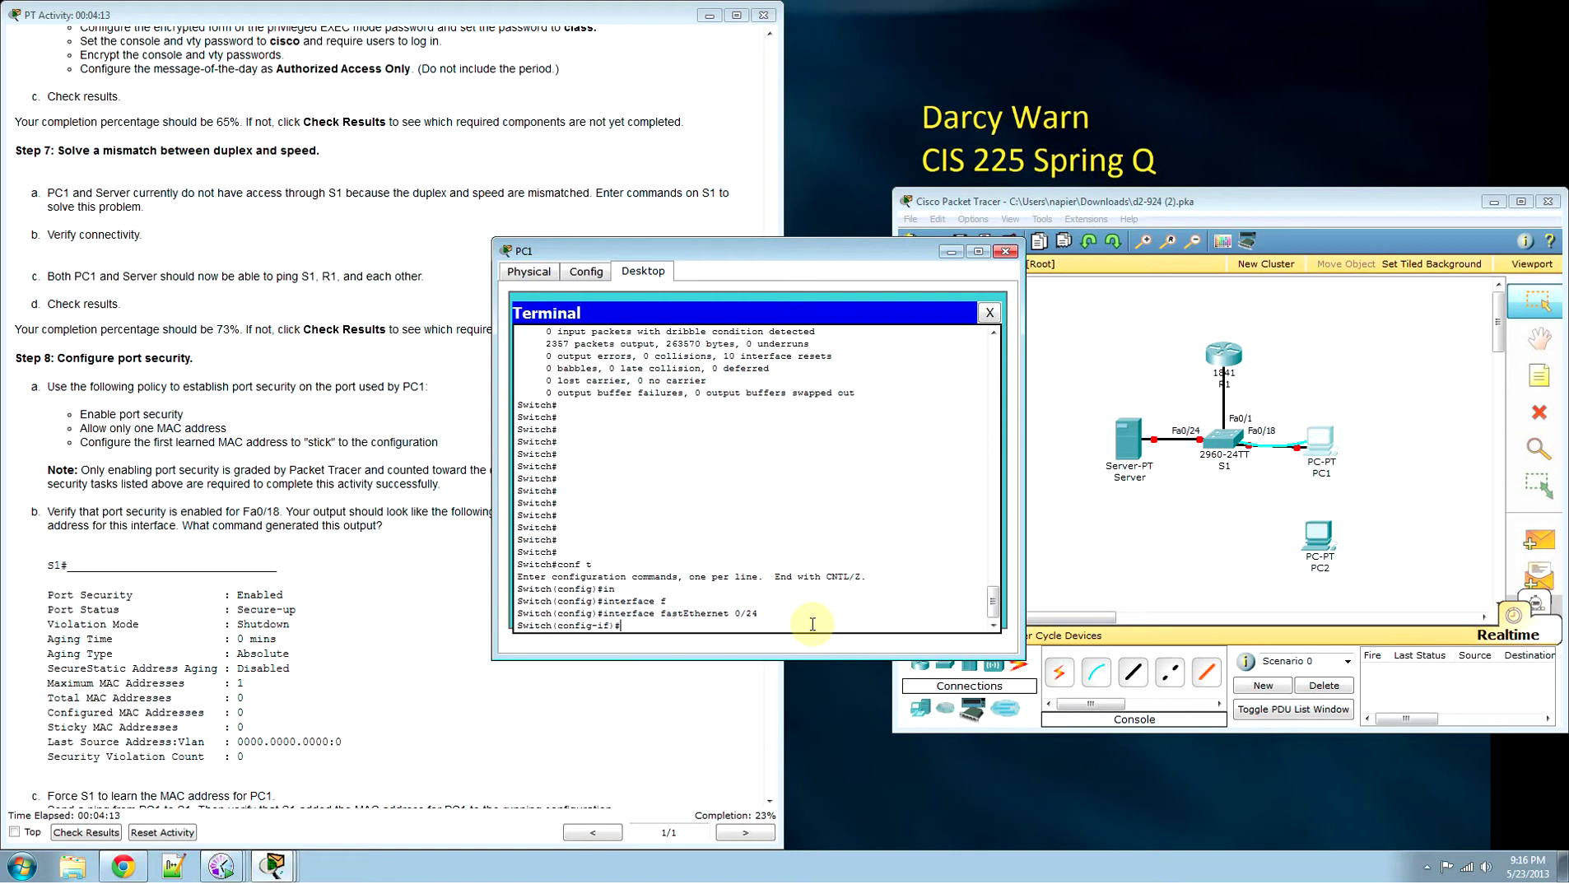
Step: Set FastEthernet 0/24 to duplex full and exit back to privileged mode
text(duplex full)
key(Return)
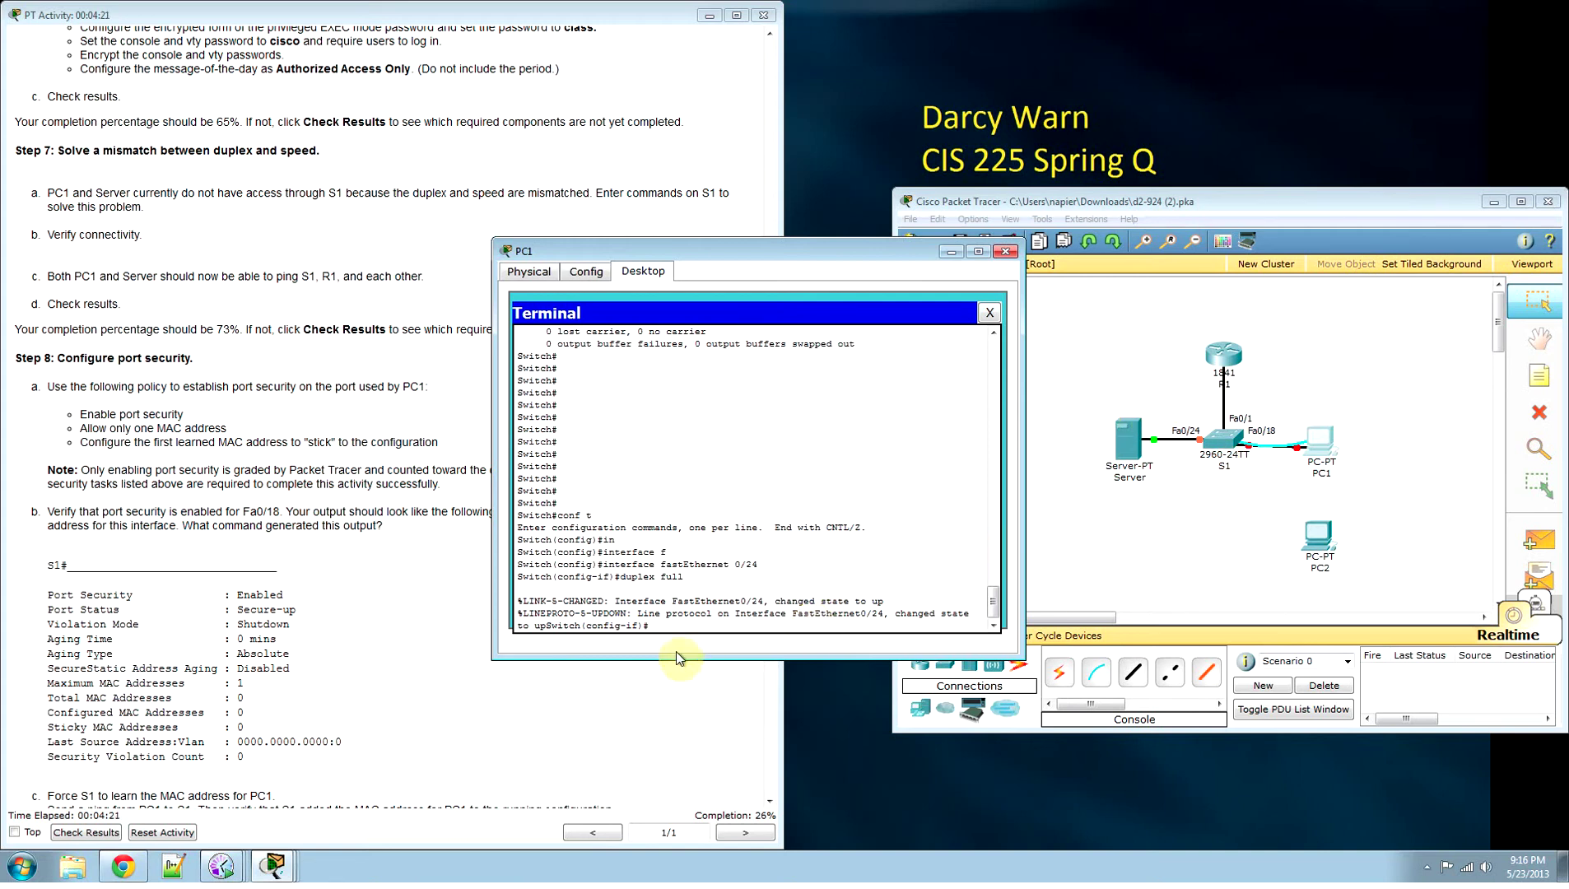
click(669, 626)
text(exit)
key(Return)
text(exit)
key(Return)
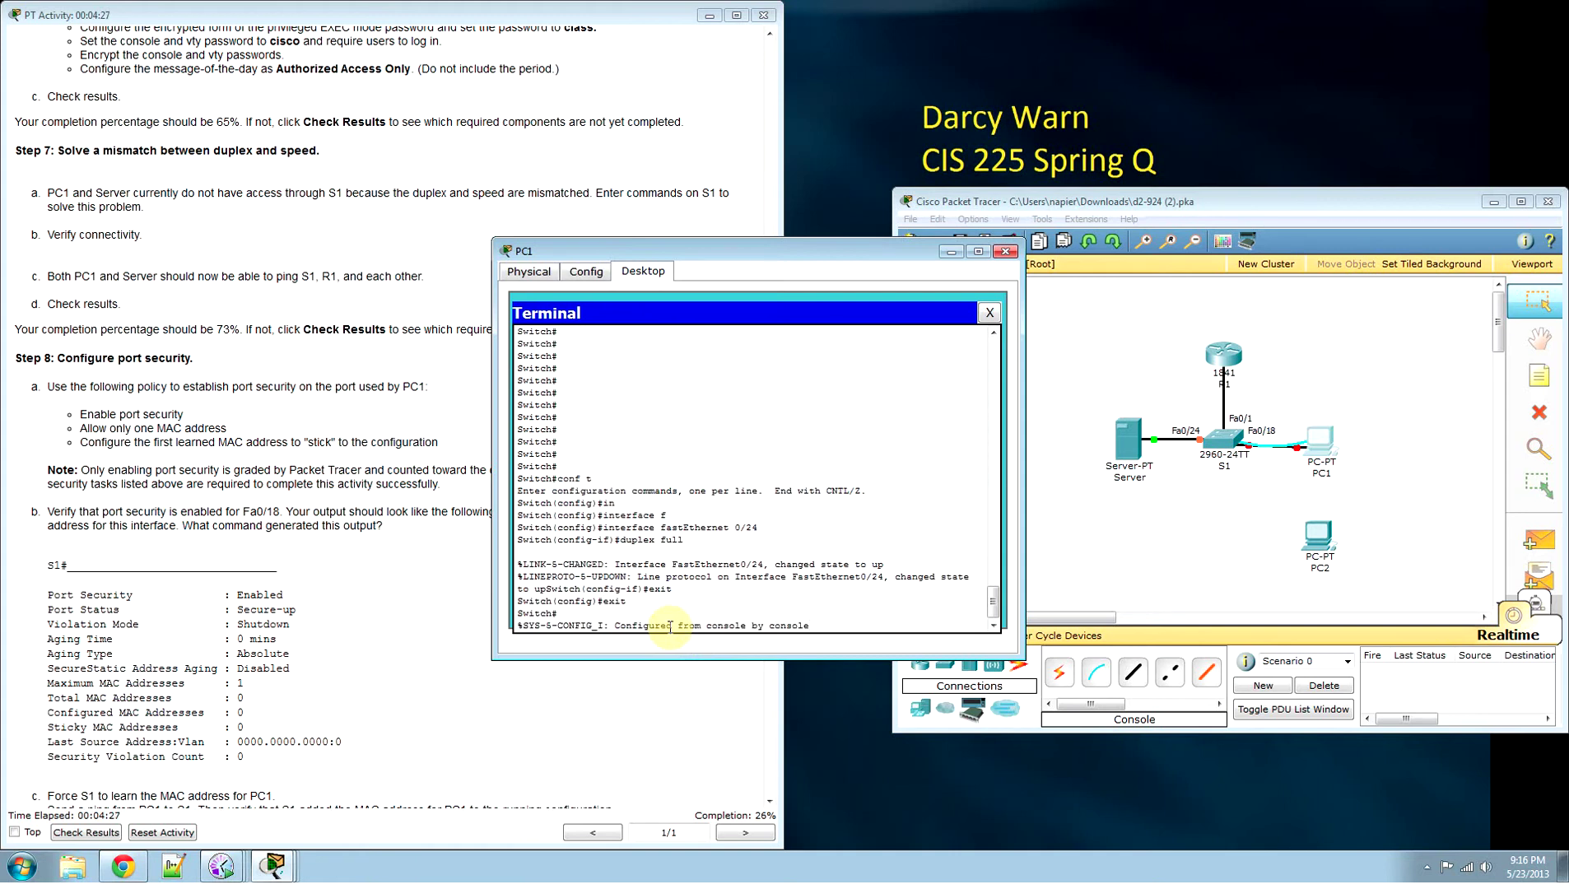
key(Up)
key(Up)
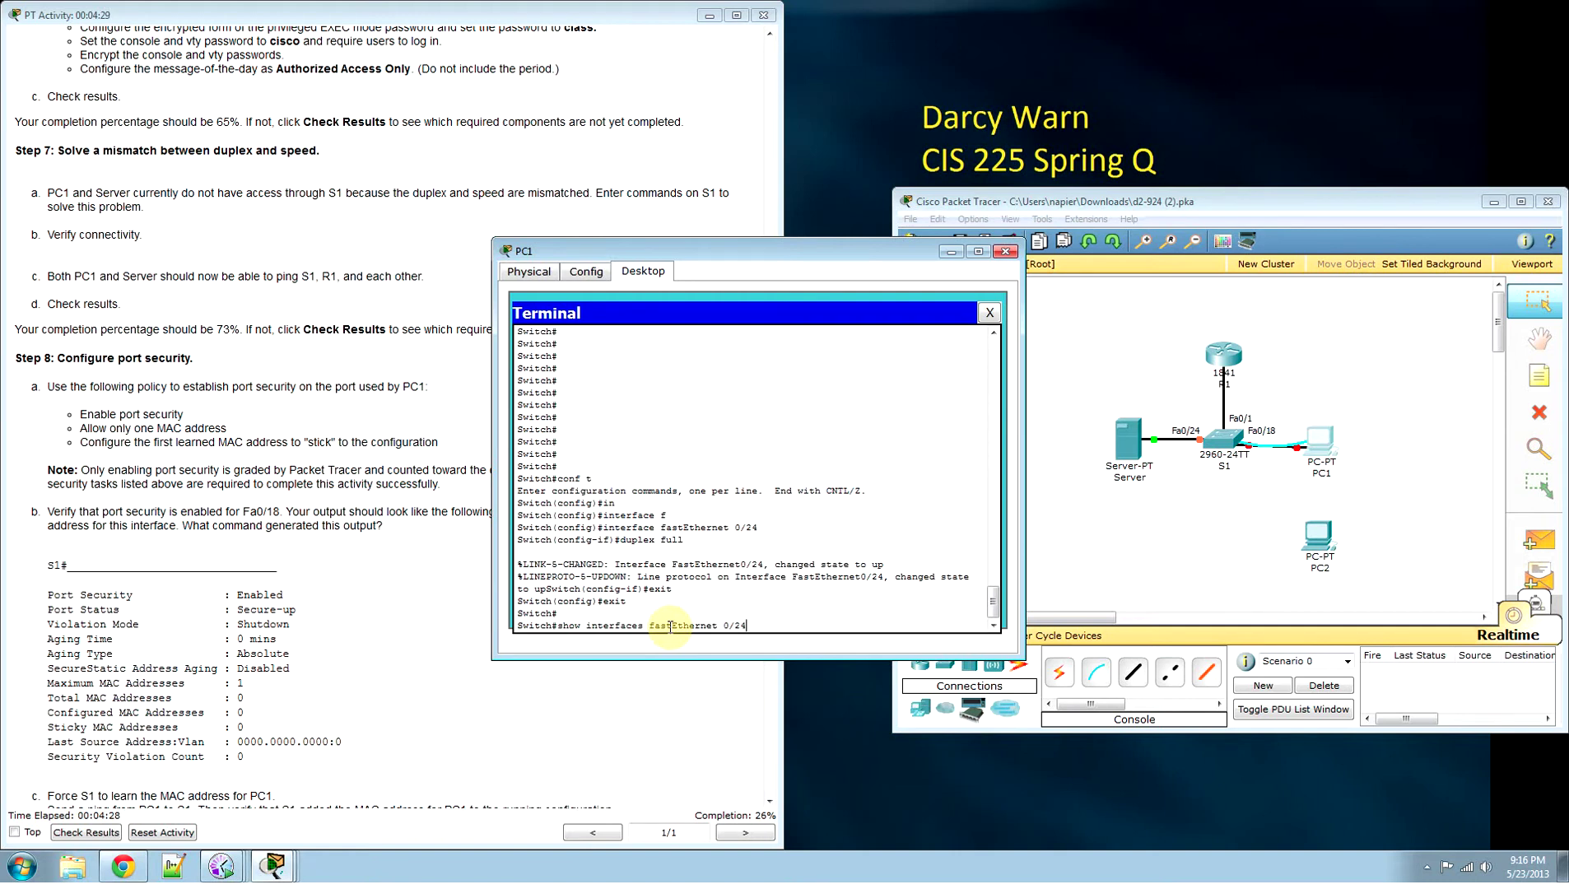
Step: Rerun the Fa0/24 status check and highlight Full-duplex, 100Mb/s and line protocol up
key(Return)
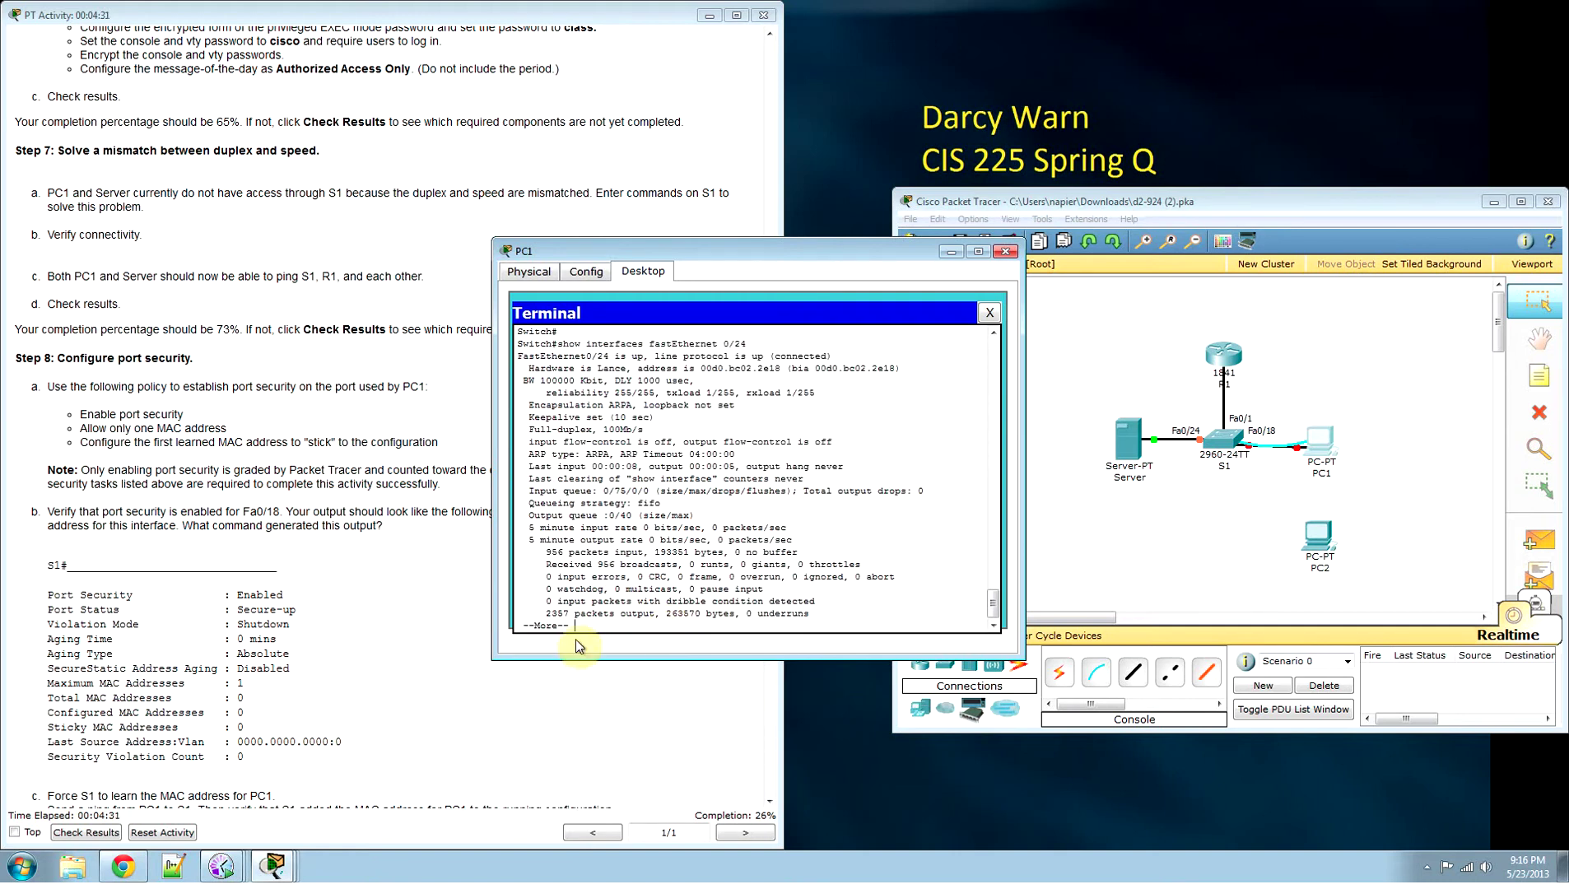
drag(528, 429, 644, 430)
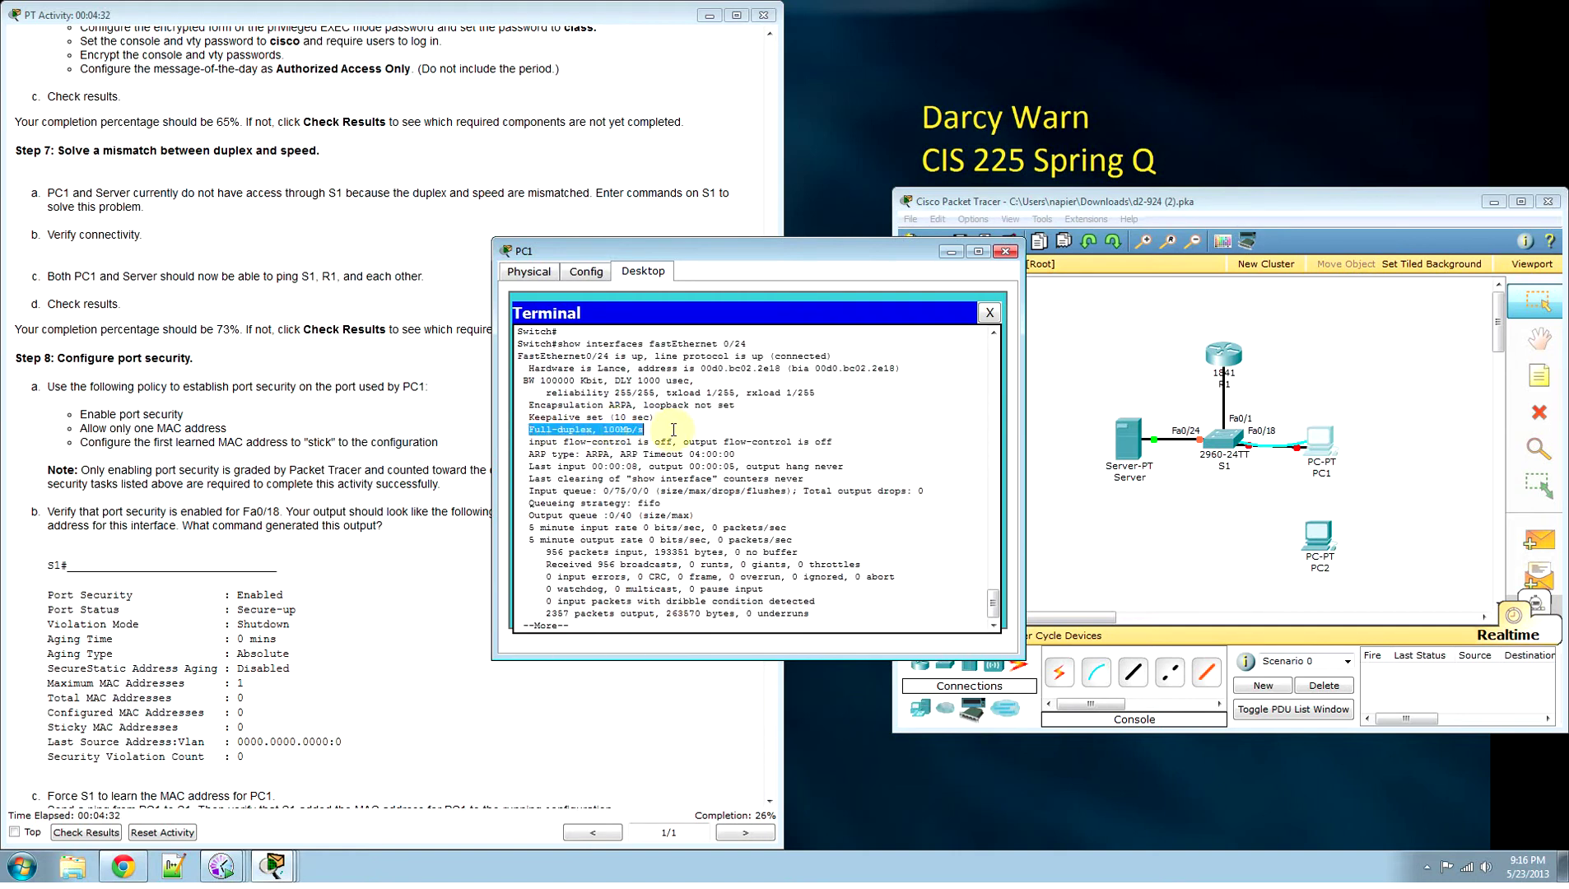
drag(655, 357, 848, 356)
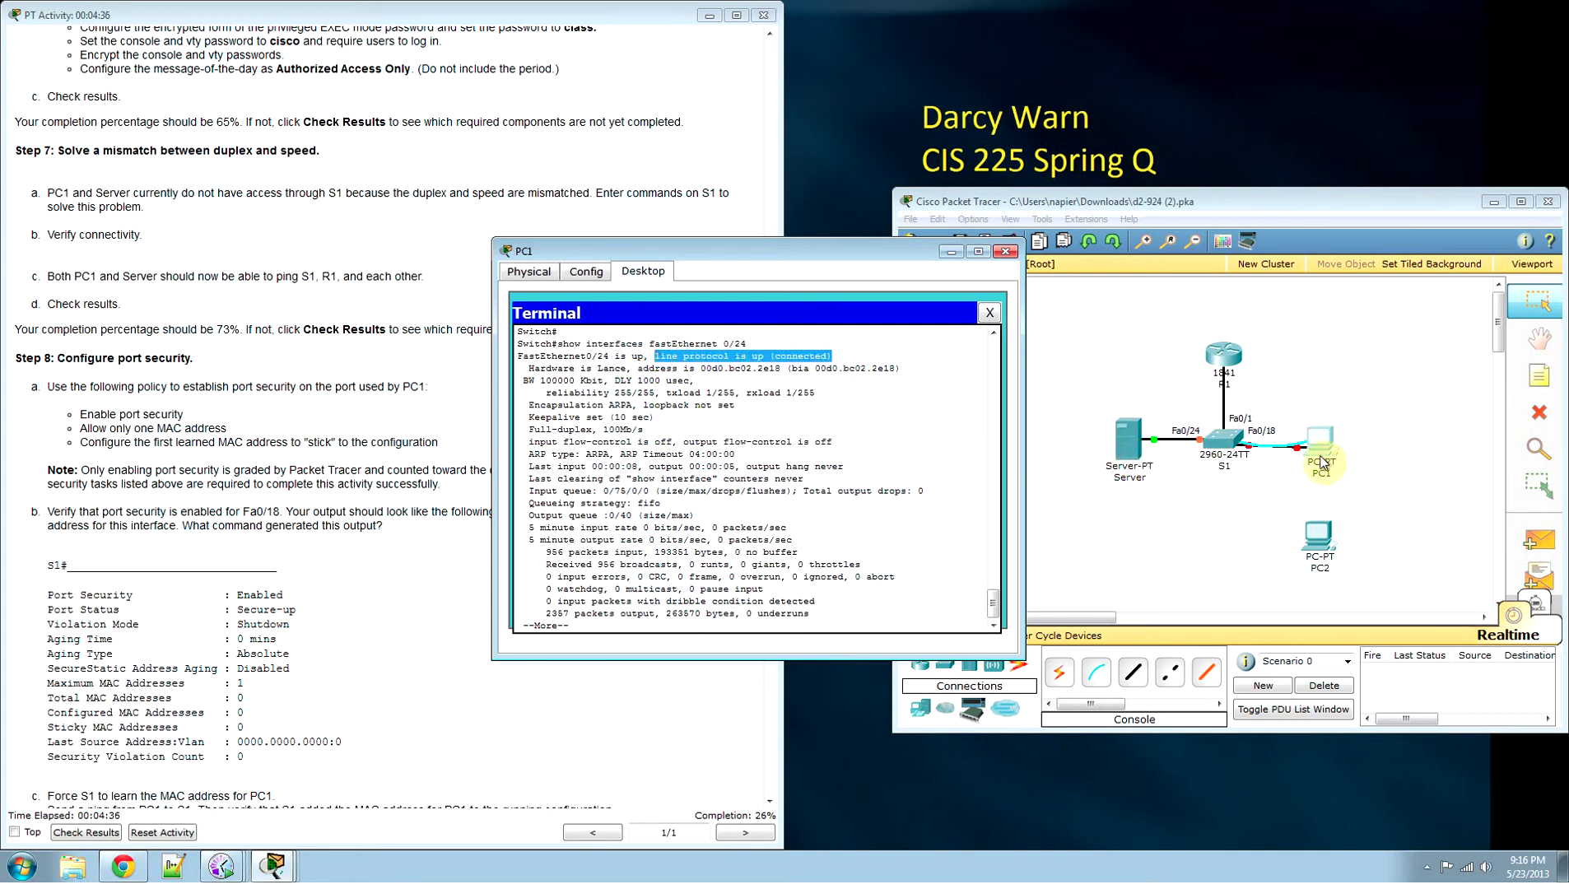
click(680, 628)
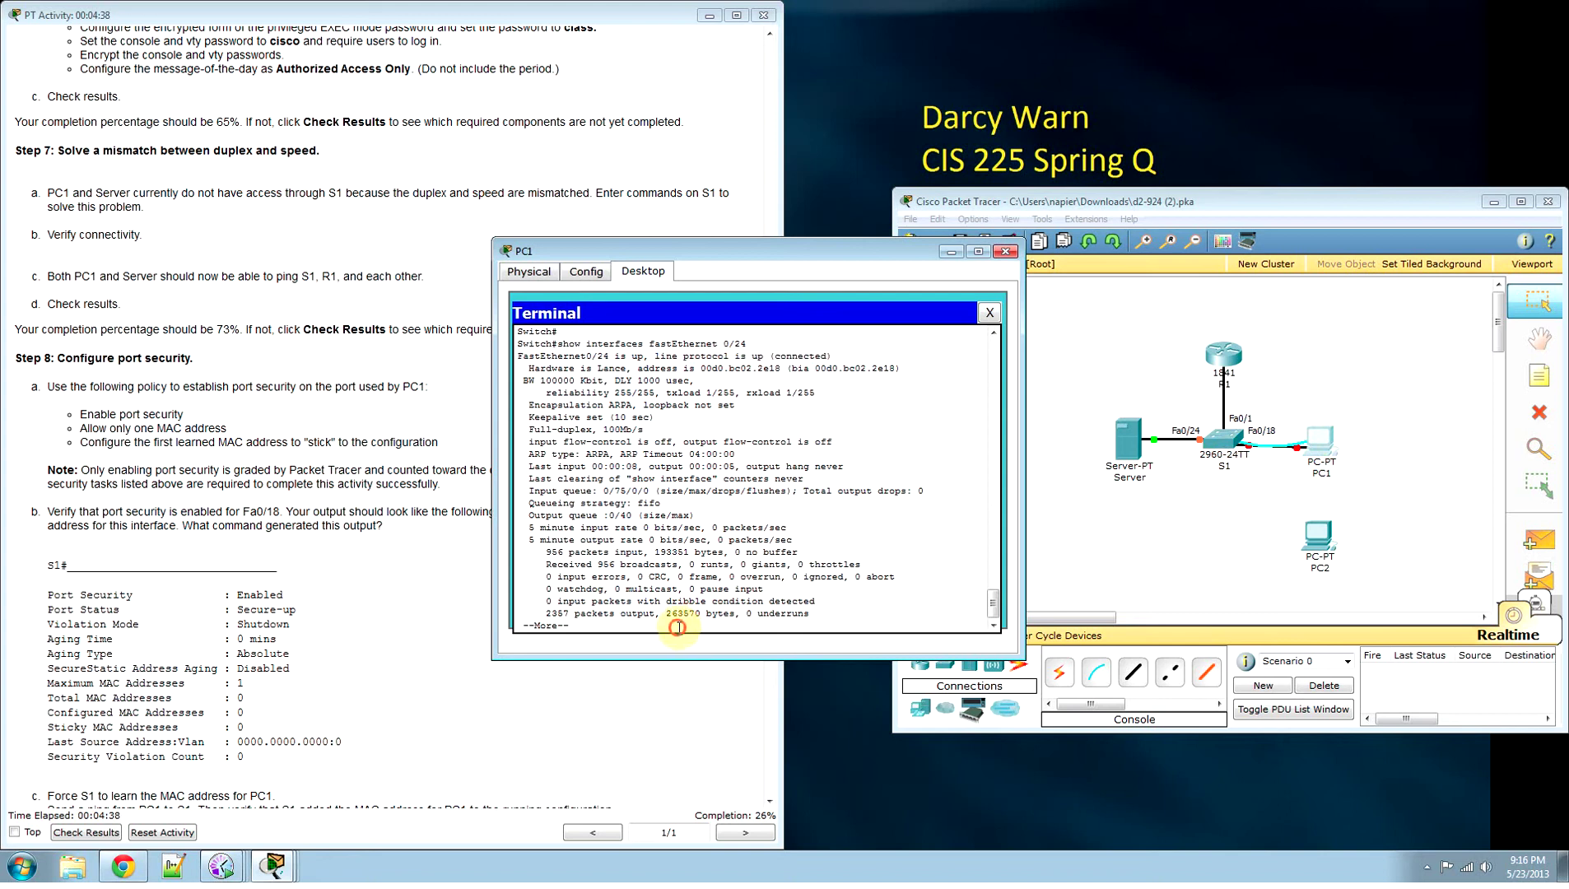
key(space)
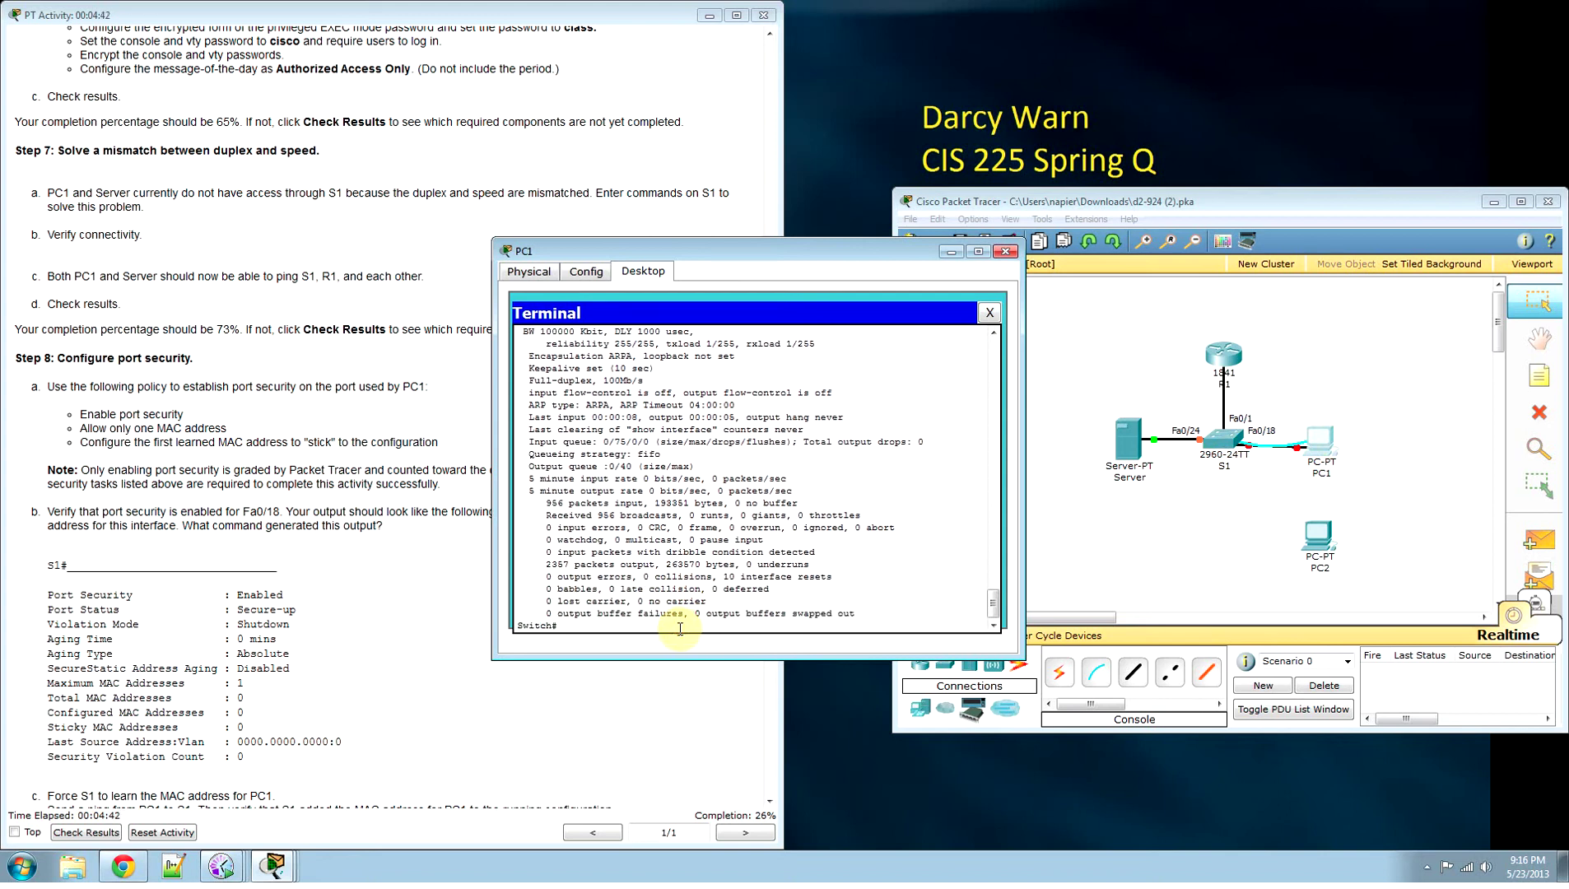
Step: Enter global configuration and select interface FastEthernet 0/18
text(conf t)
key(Return)
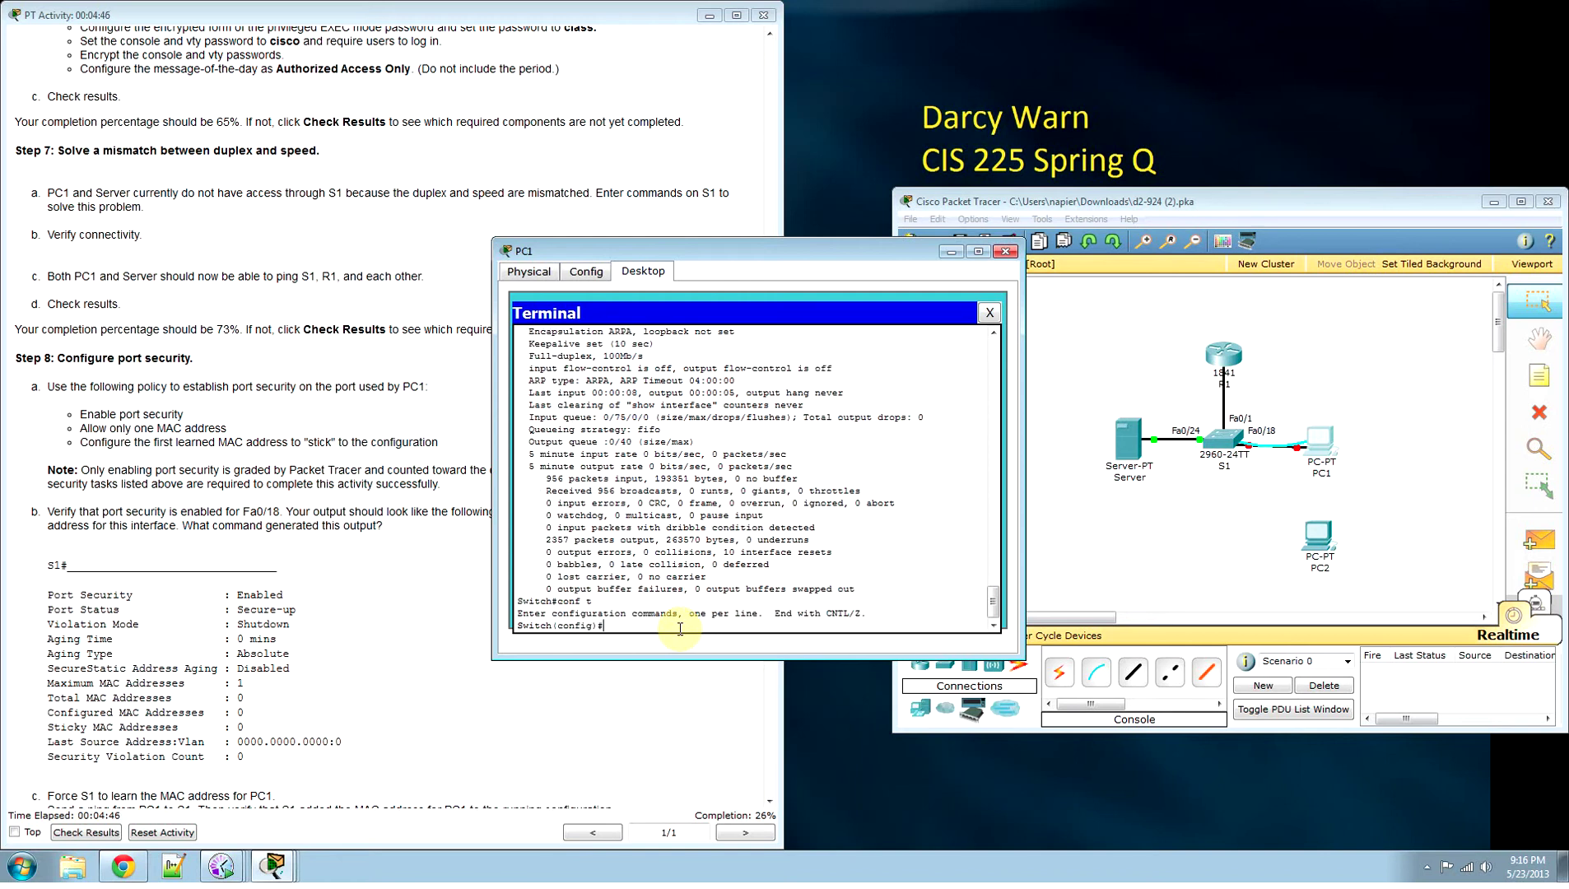
text(in)
key(Tab)
text(f)
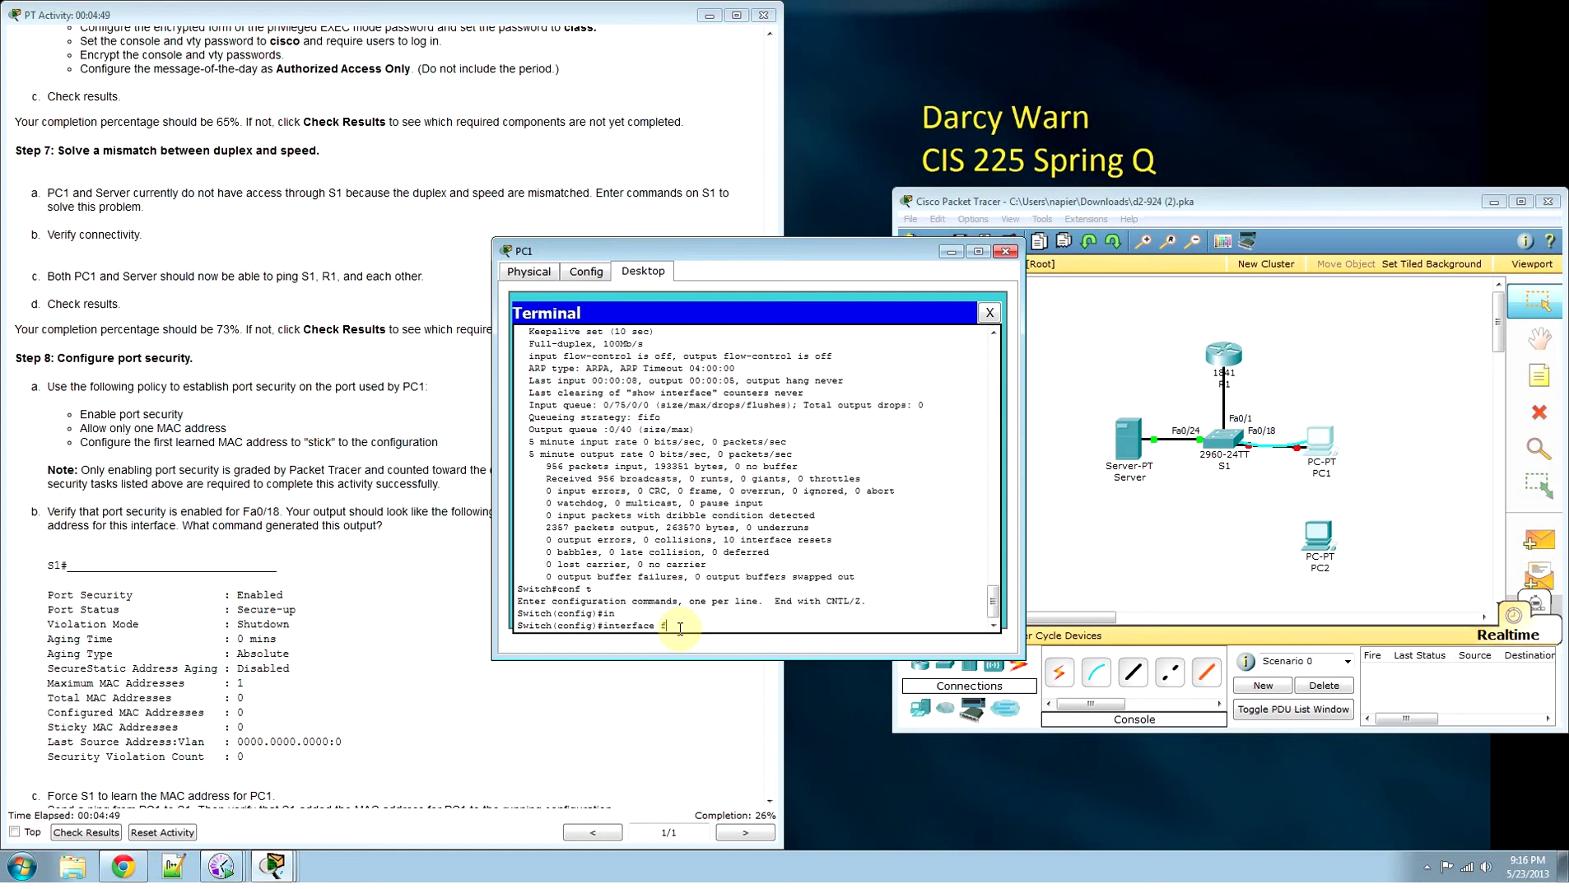
text(a)
key(Tab)
text(0/)
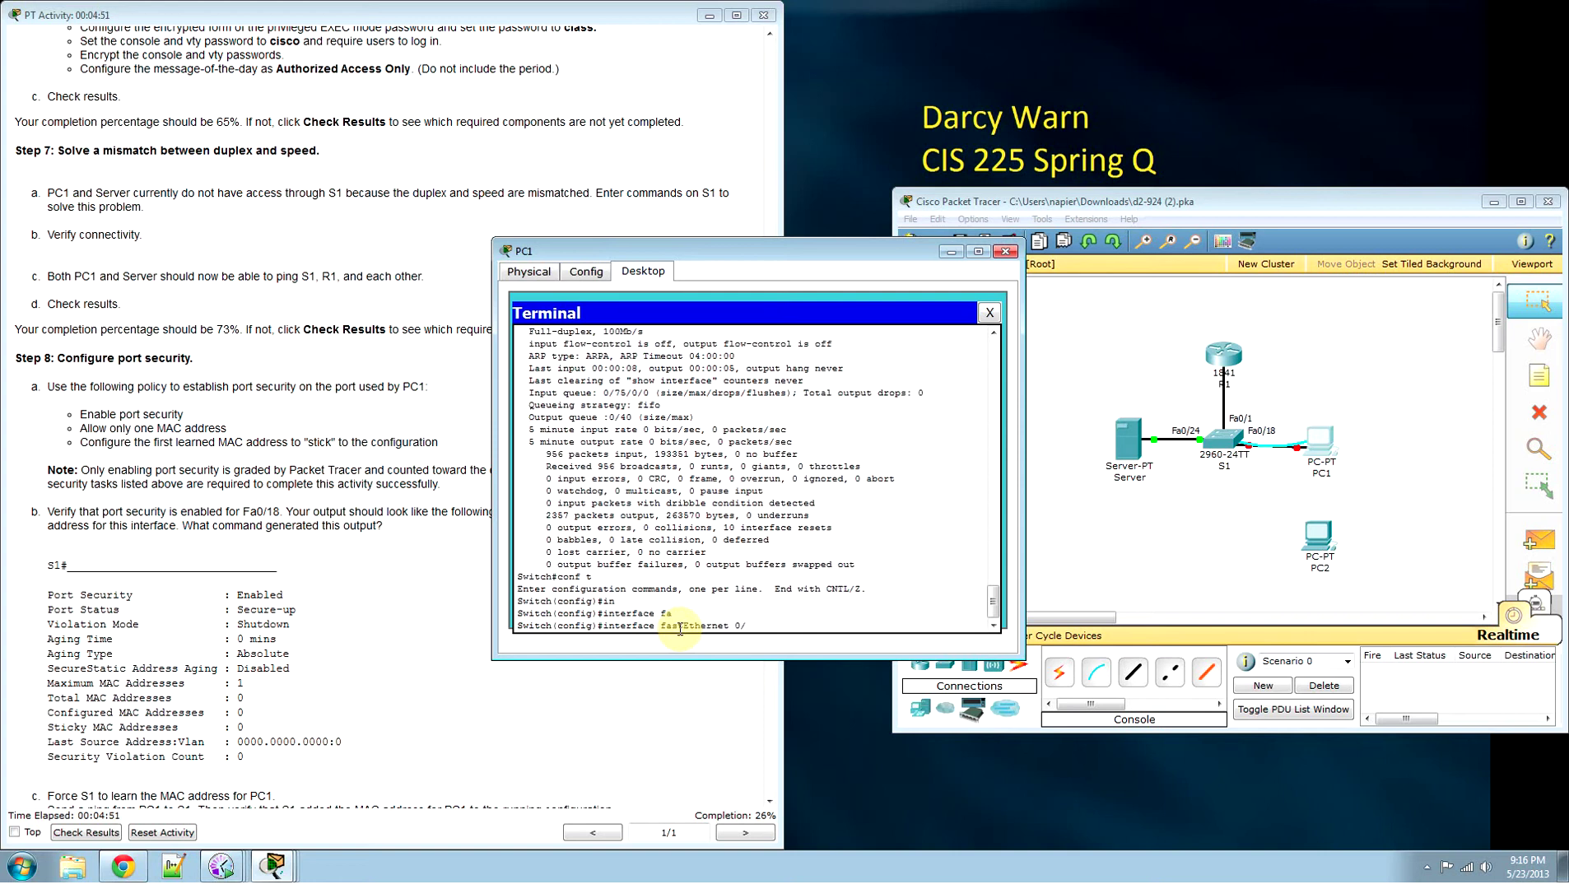
text(18)
key(Return)
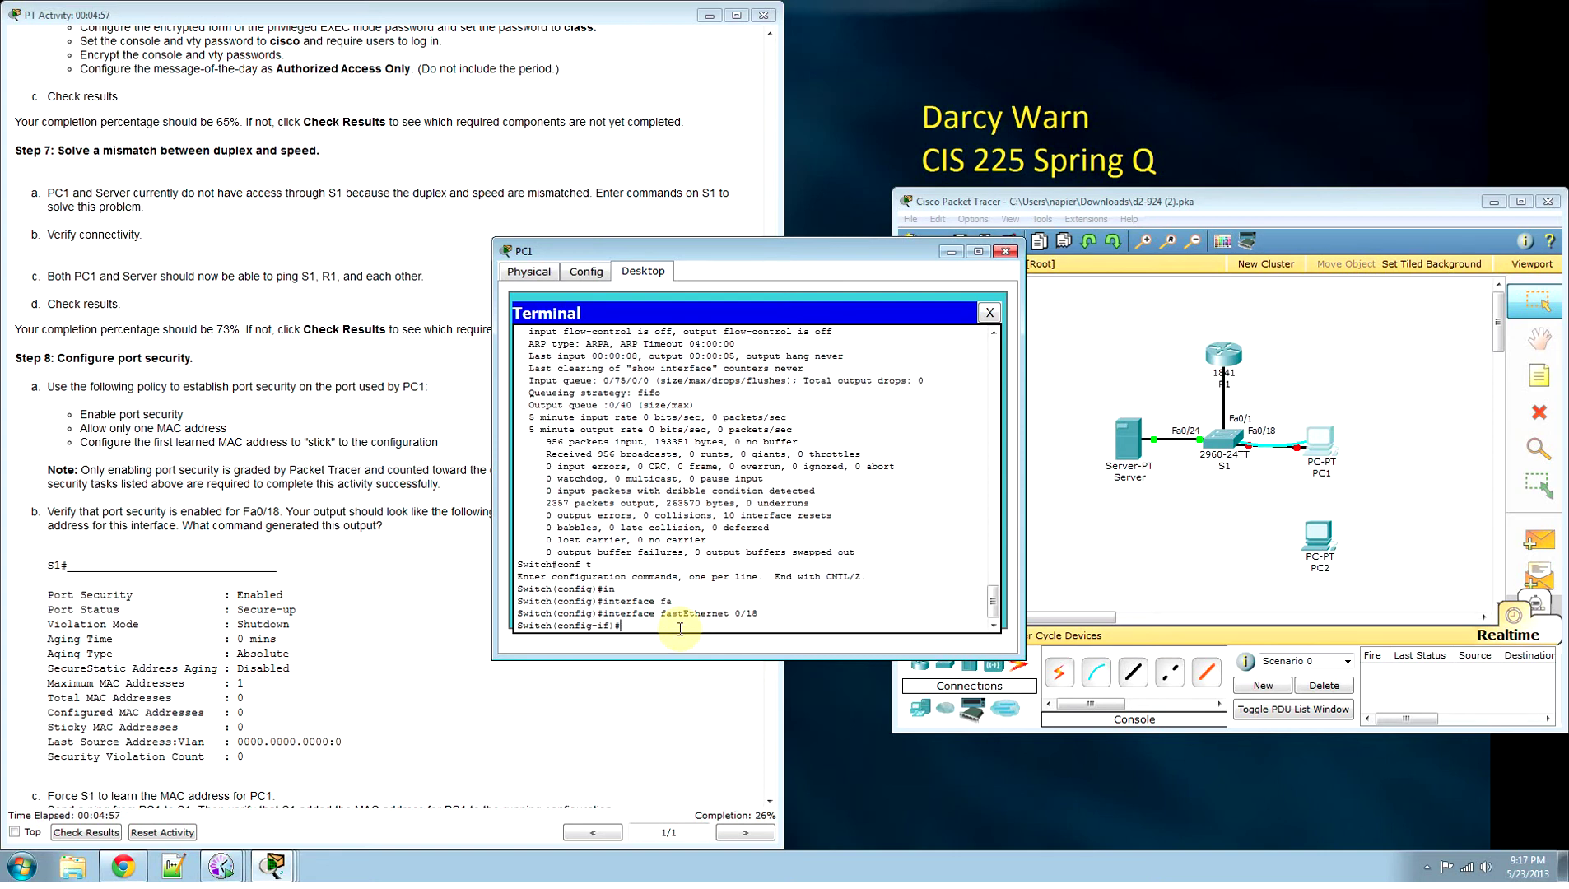
Step: Set FastEthernet 0/18 to duplex full and exit back to privileged mode
text(duplex full)
key(Return)
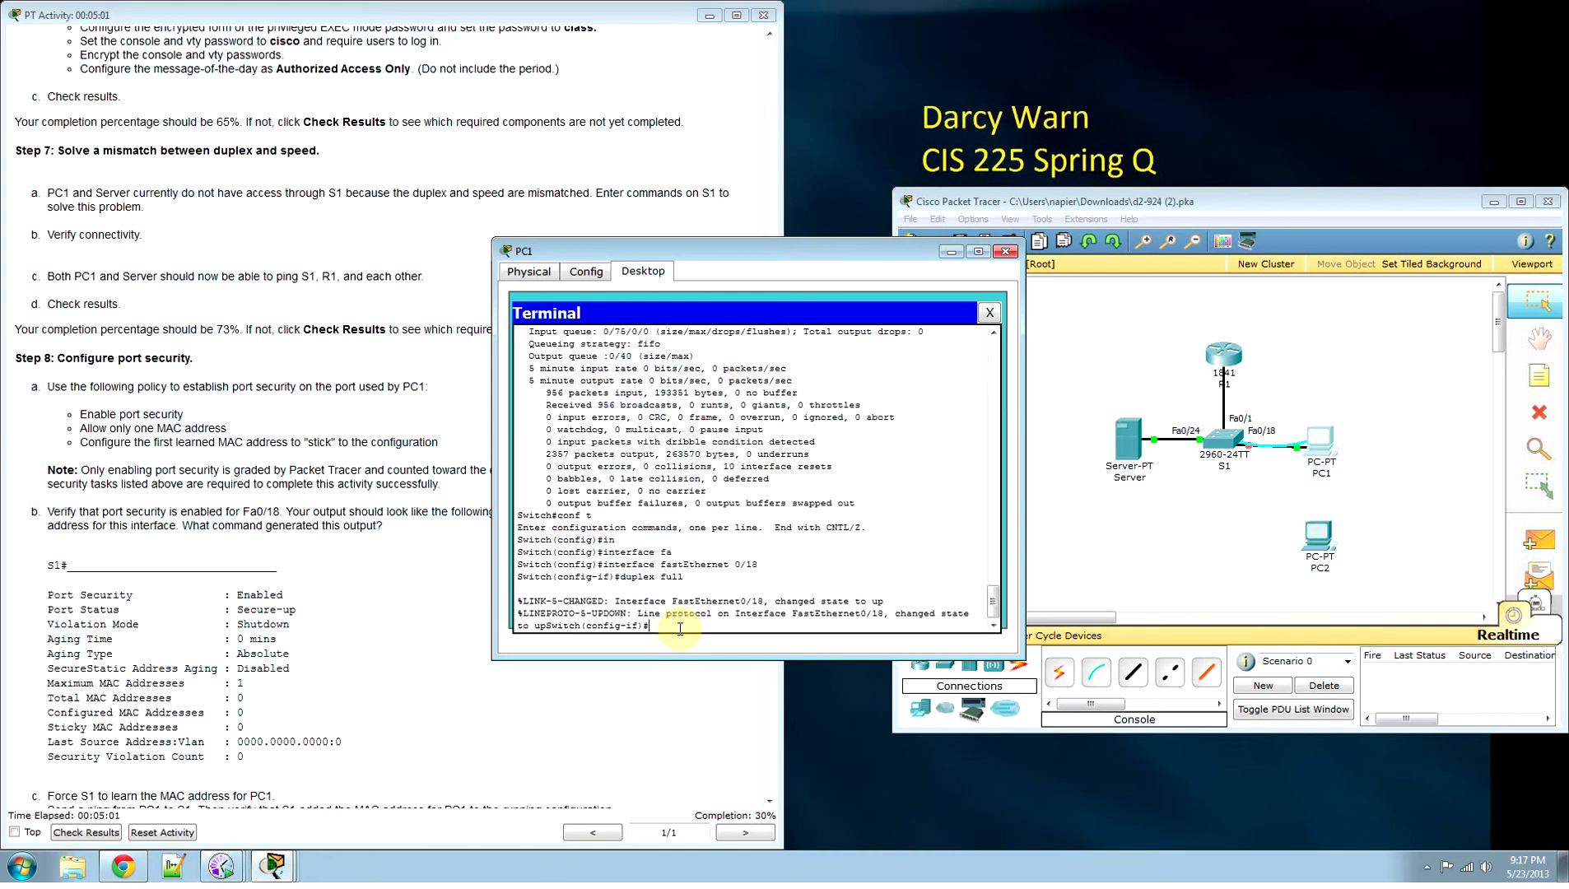
text(exit)
key(Return)
text(e)
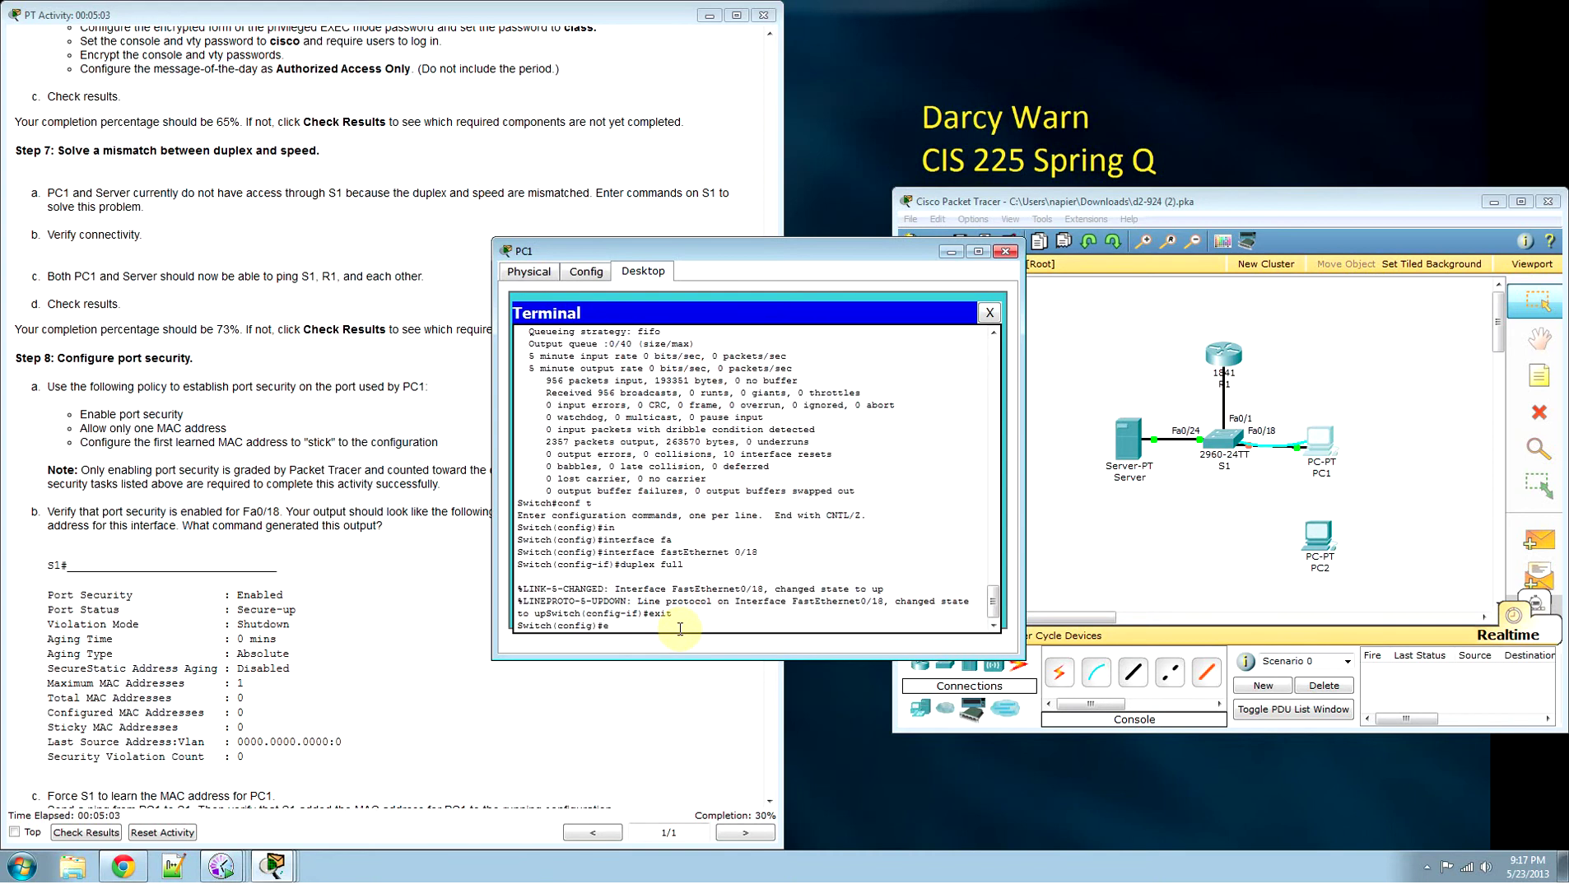
text(xit)
key(Return)
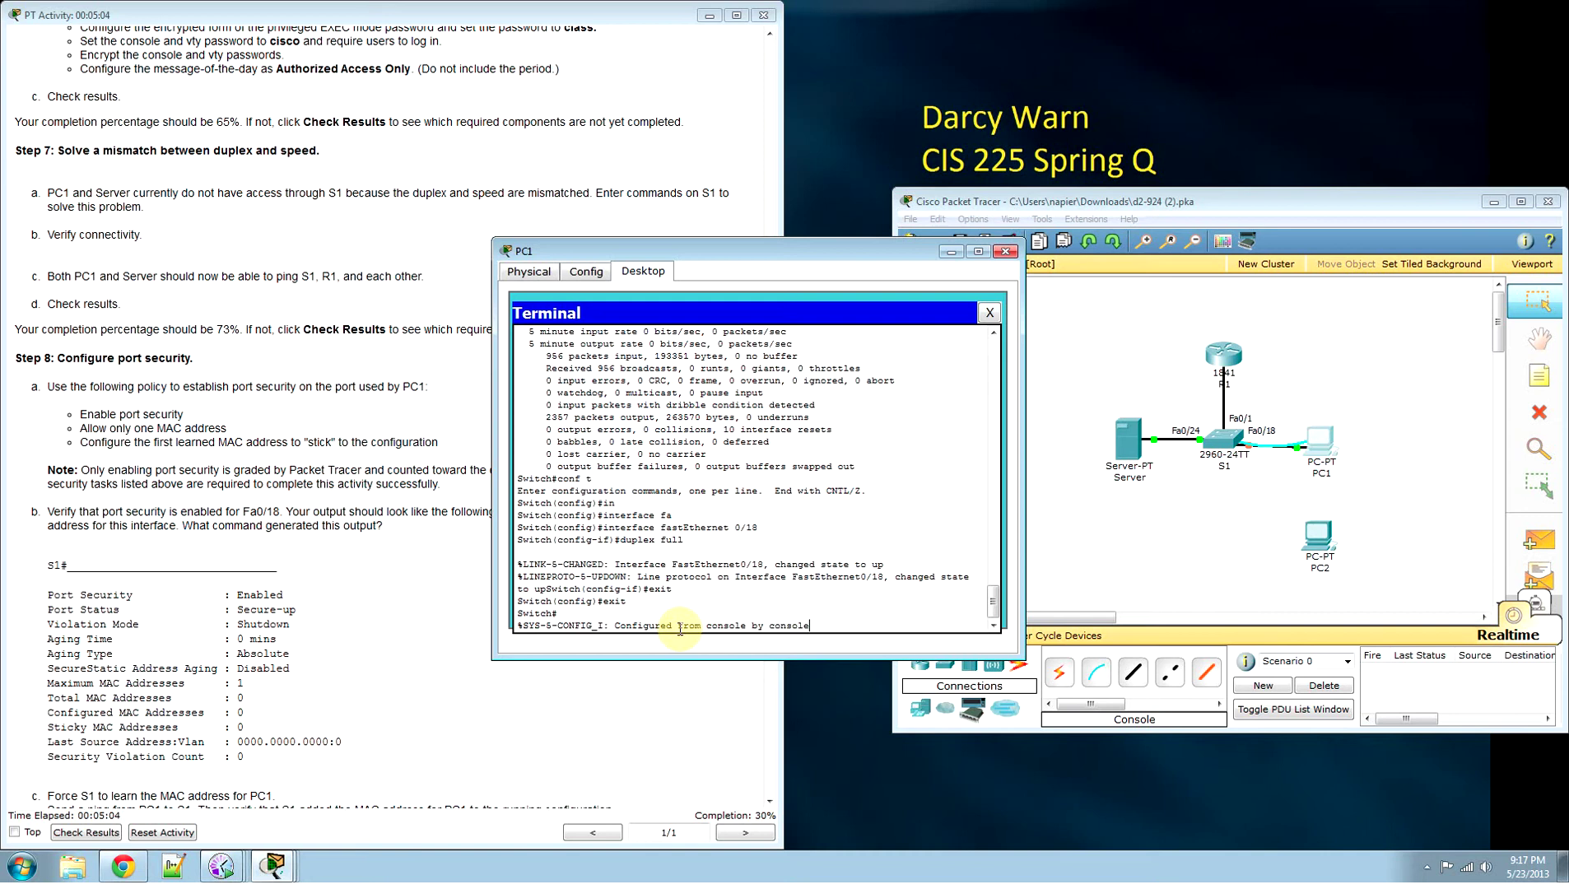
key(Up)
key(Up)
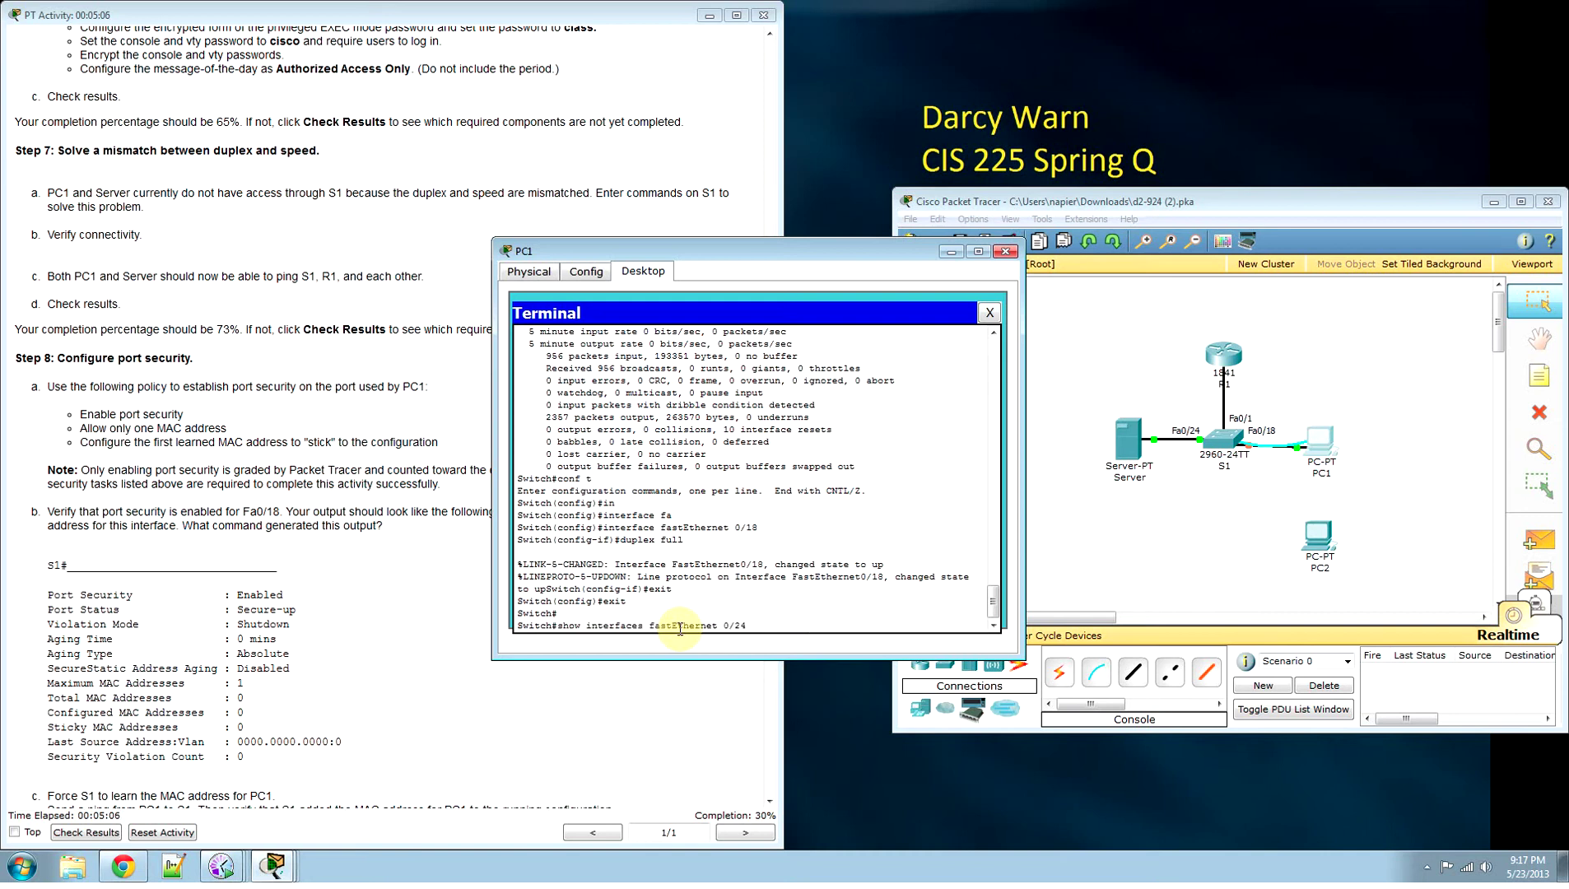
key(BackSpace)
text(18)
key(Return)
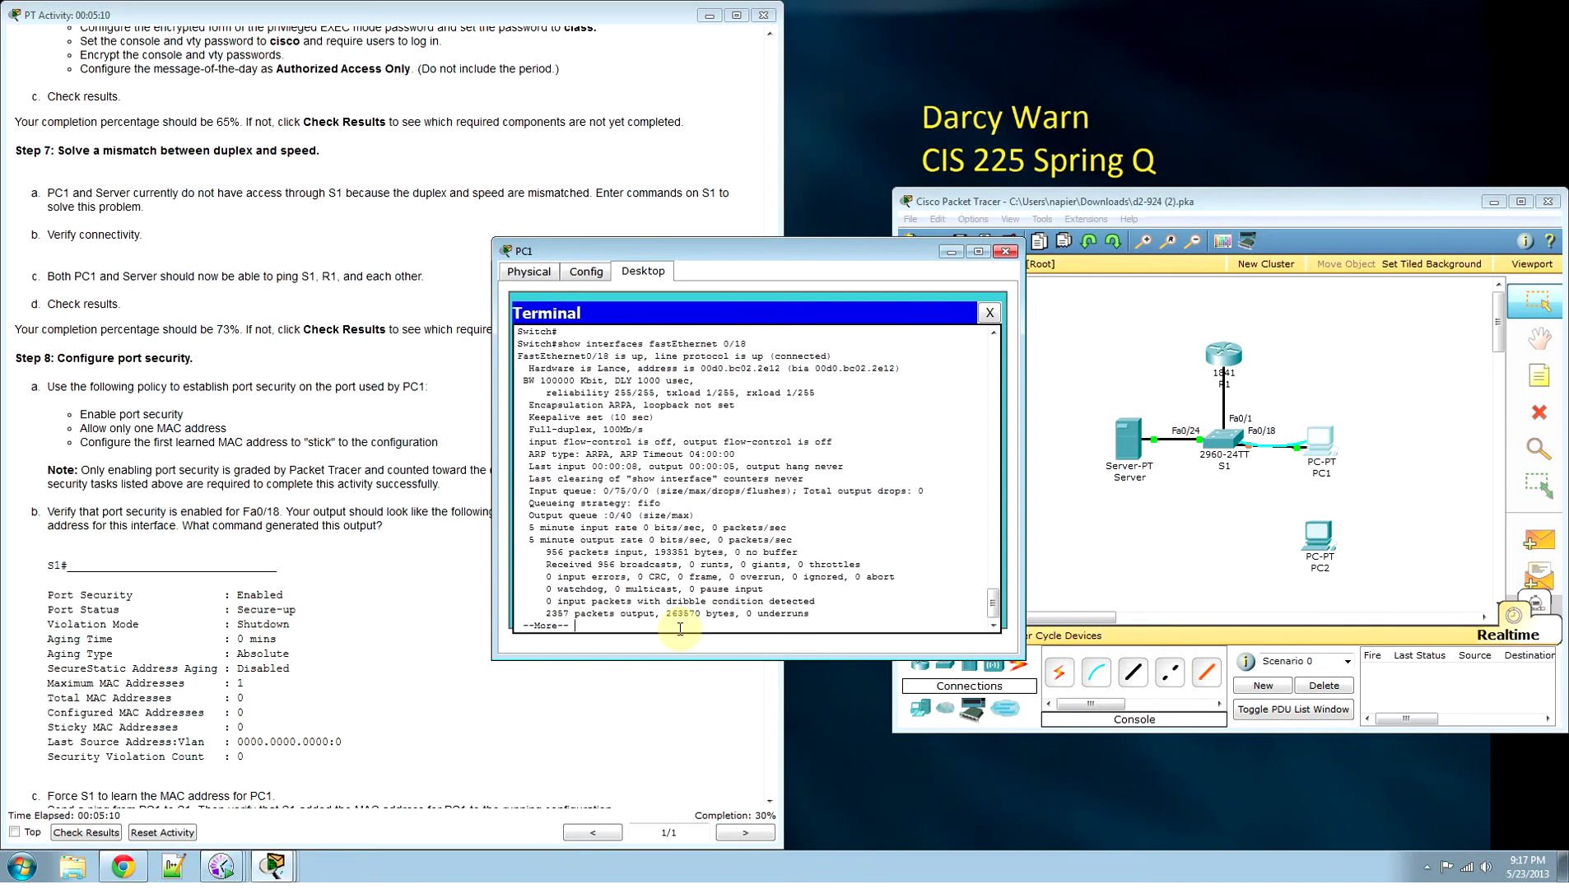
drag(648, 355, 517, 356)
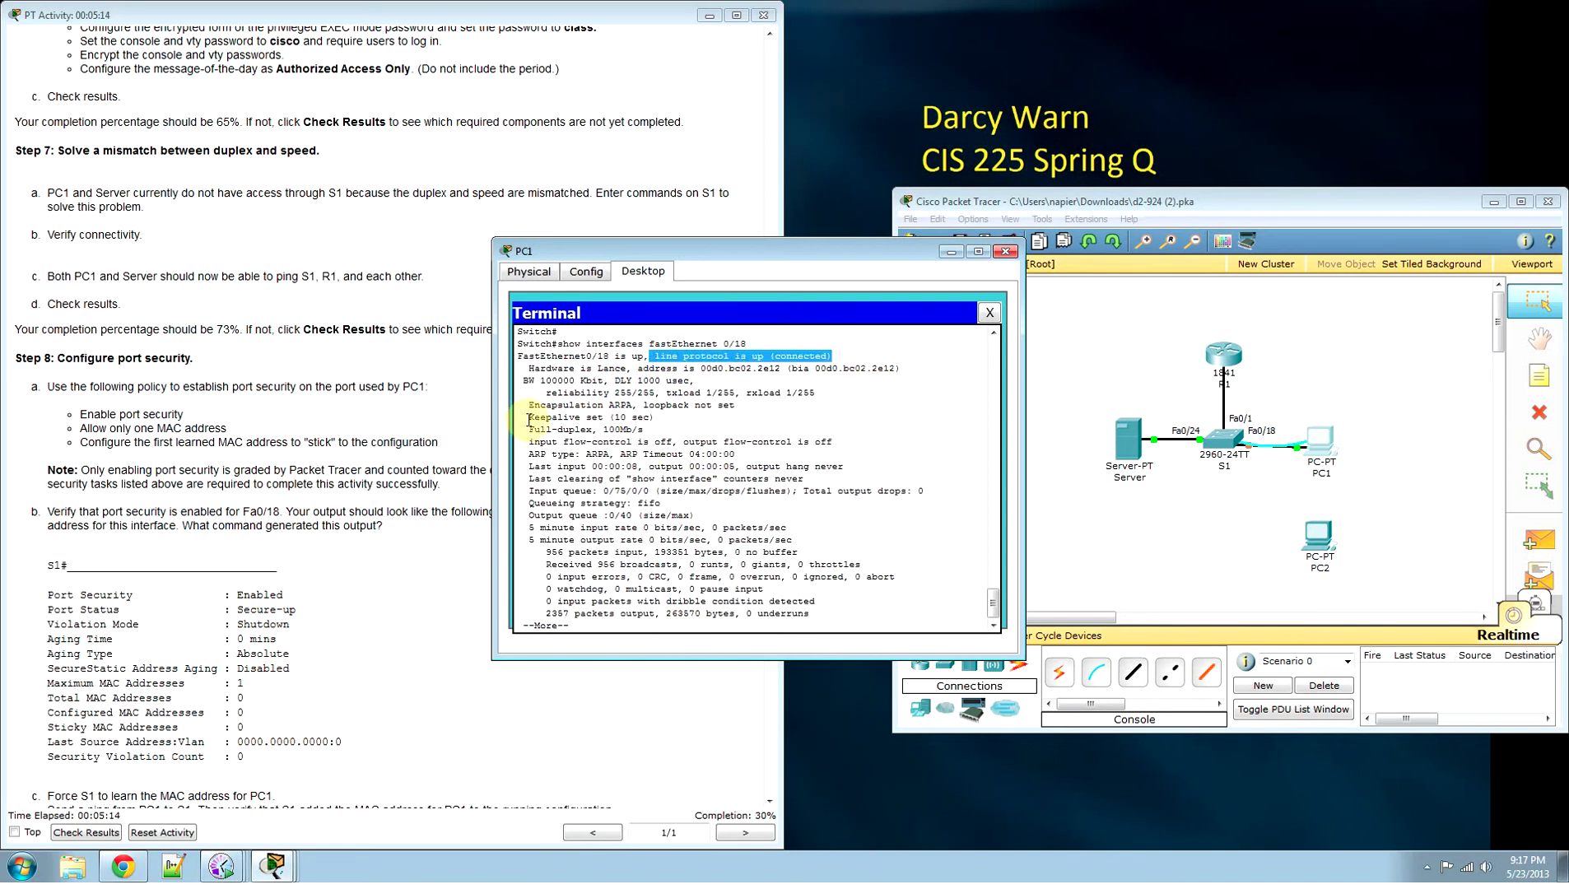
drag(527, 419, 680, 417)
drag(528, 429, 692, 425)
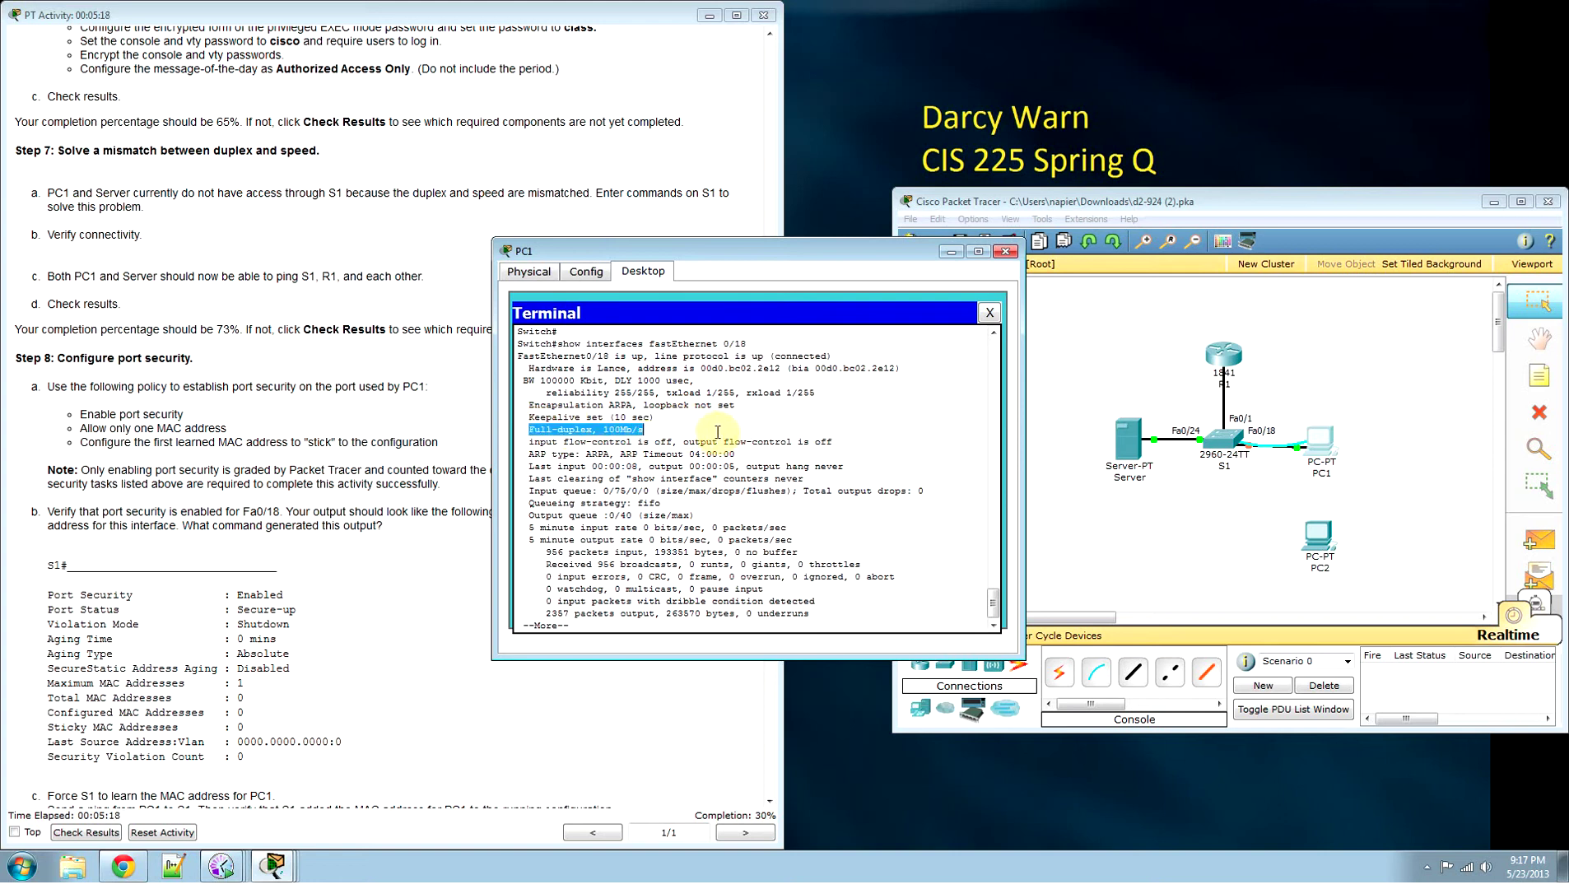
click(599, 625)
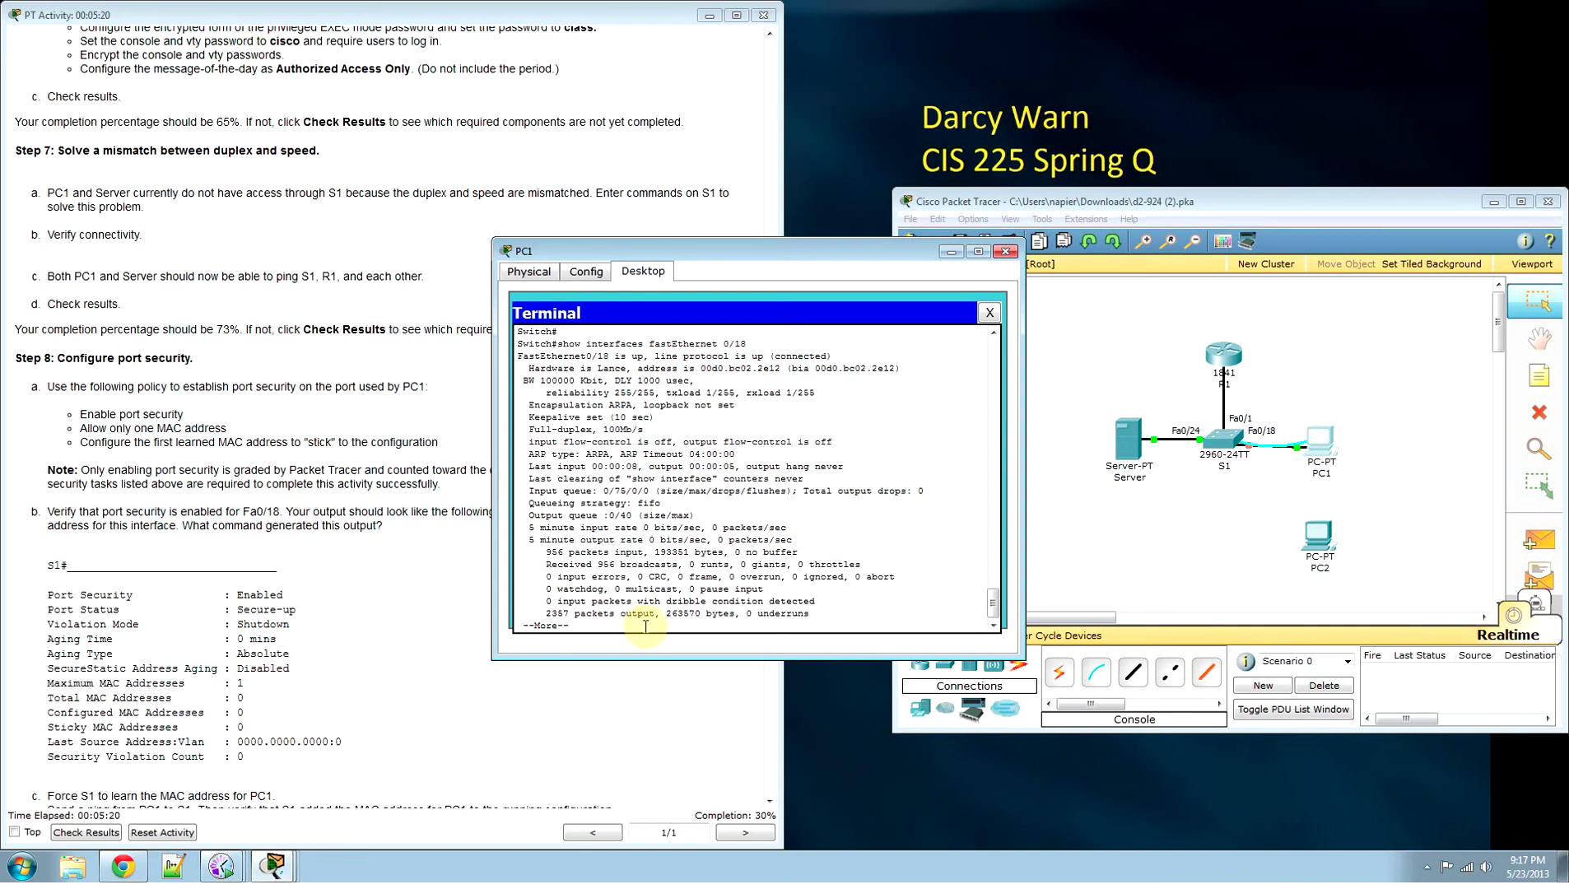
key(Return)
key(Return)
key(Return)
key(Return)
key(Return)
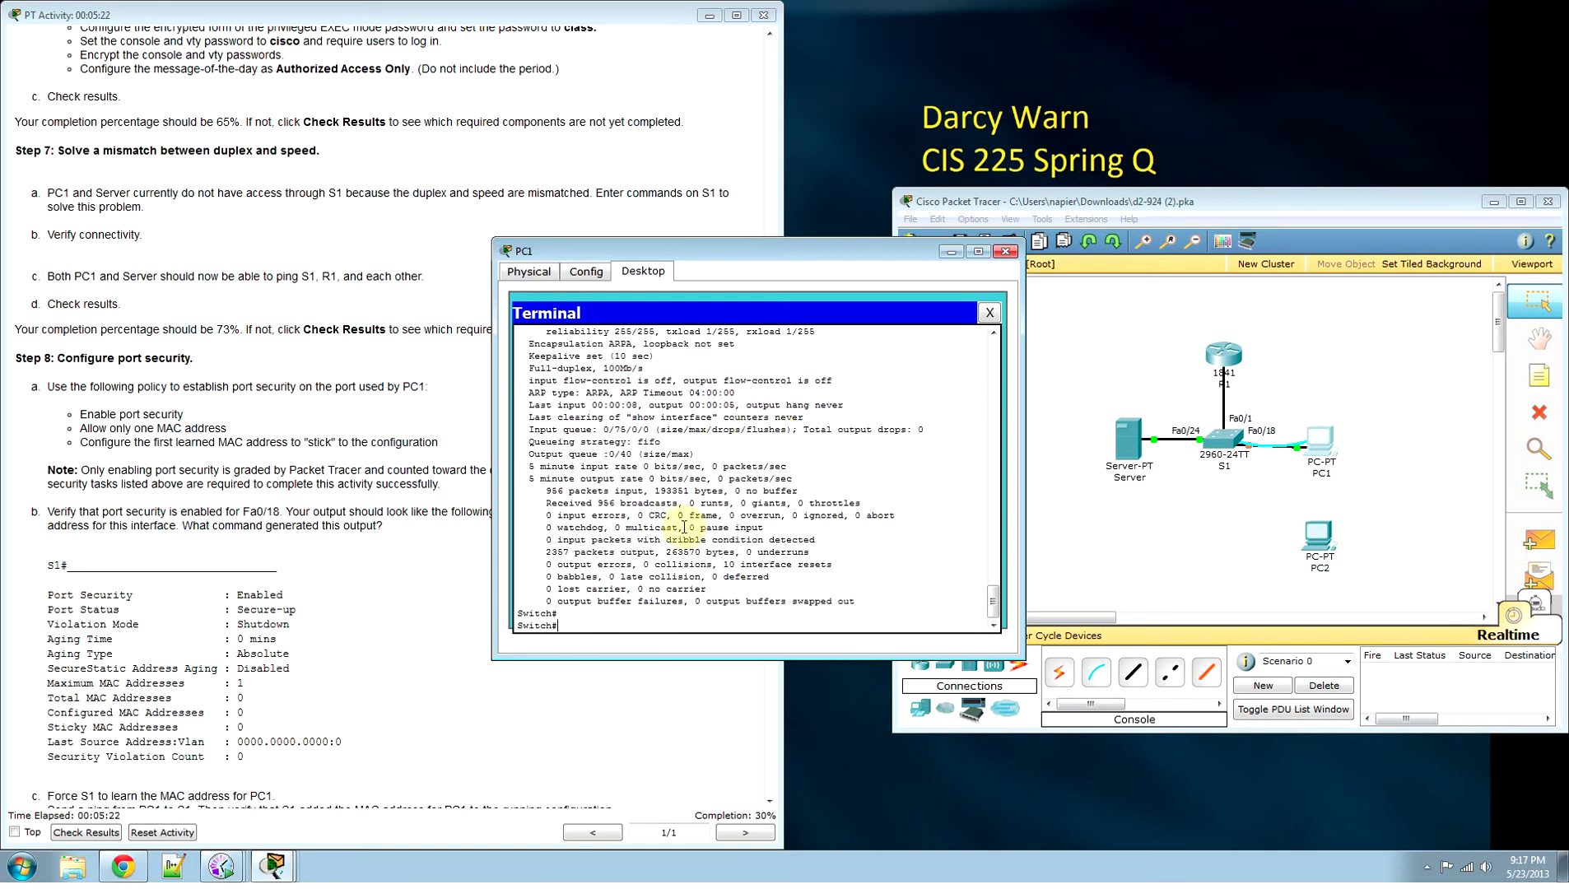
click(1128, 440)
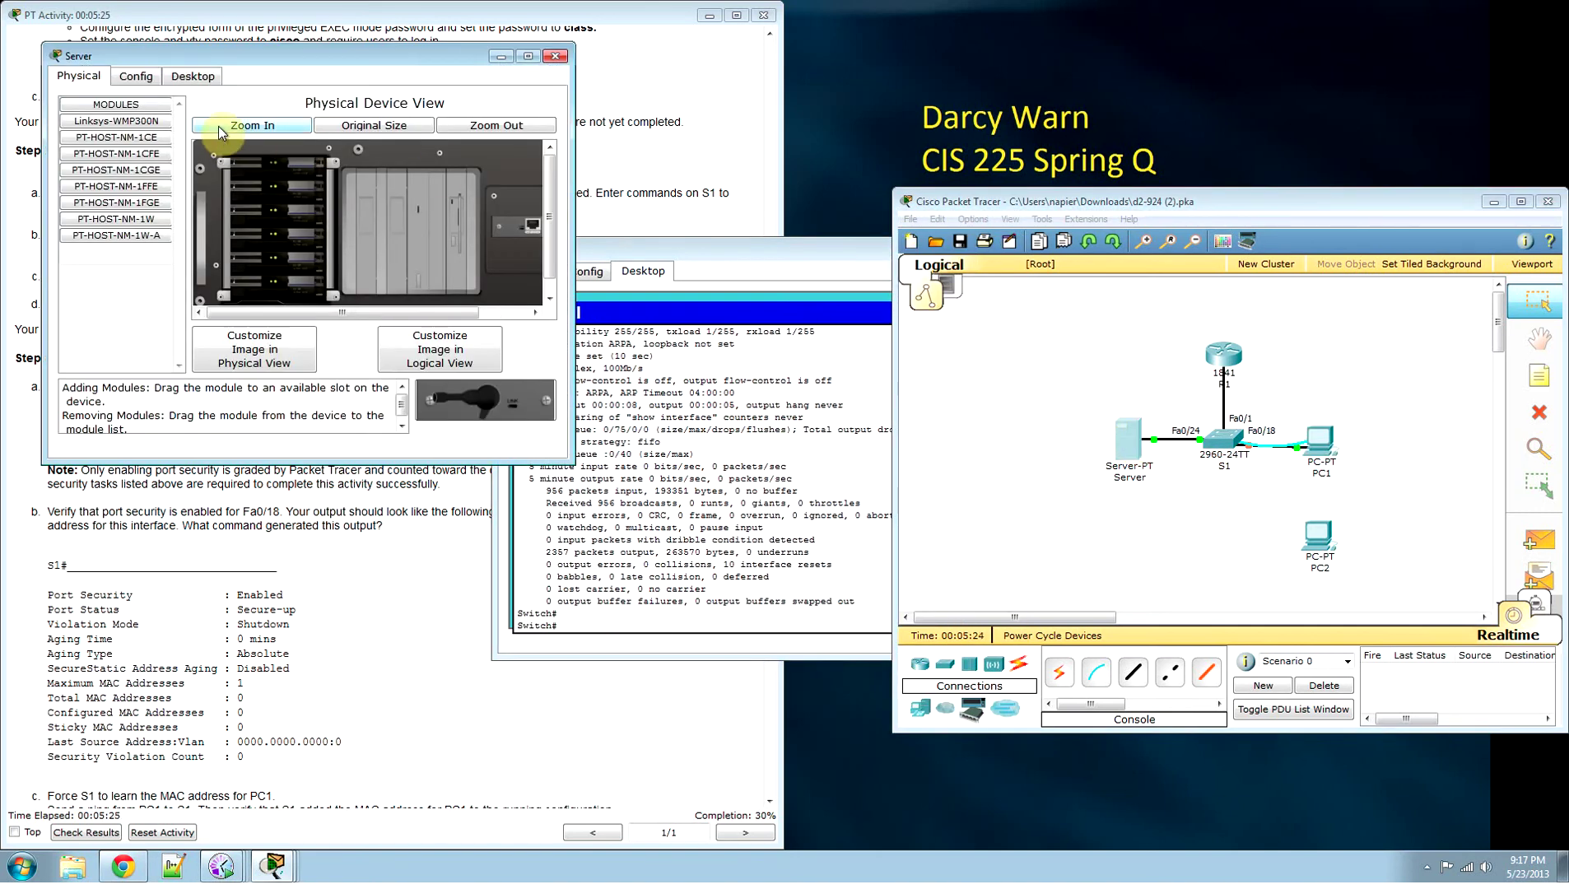
Step: Open the Server's Command Prompt and begin typing 'ping 1'
click(189, 77)
click(192, 171)
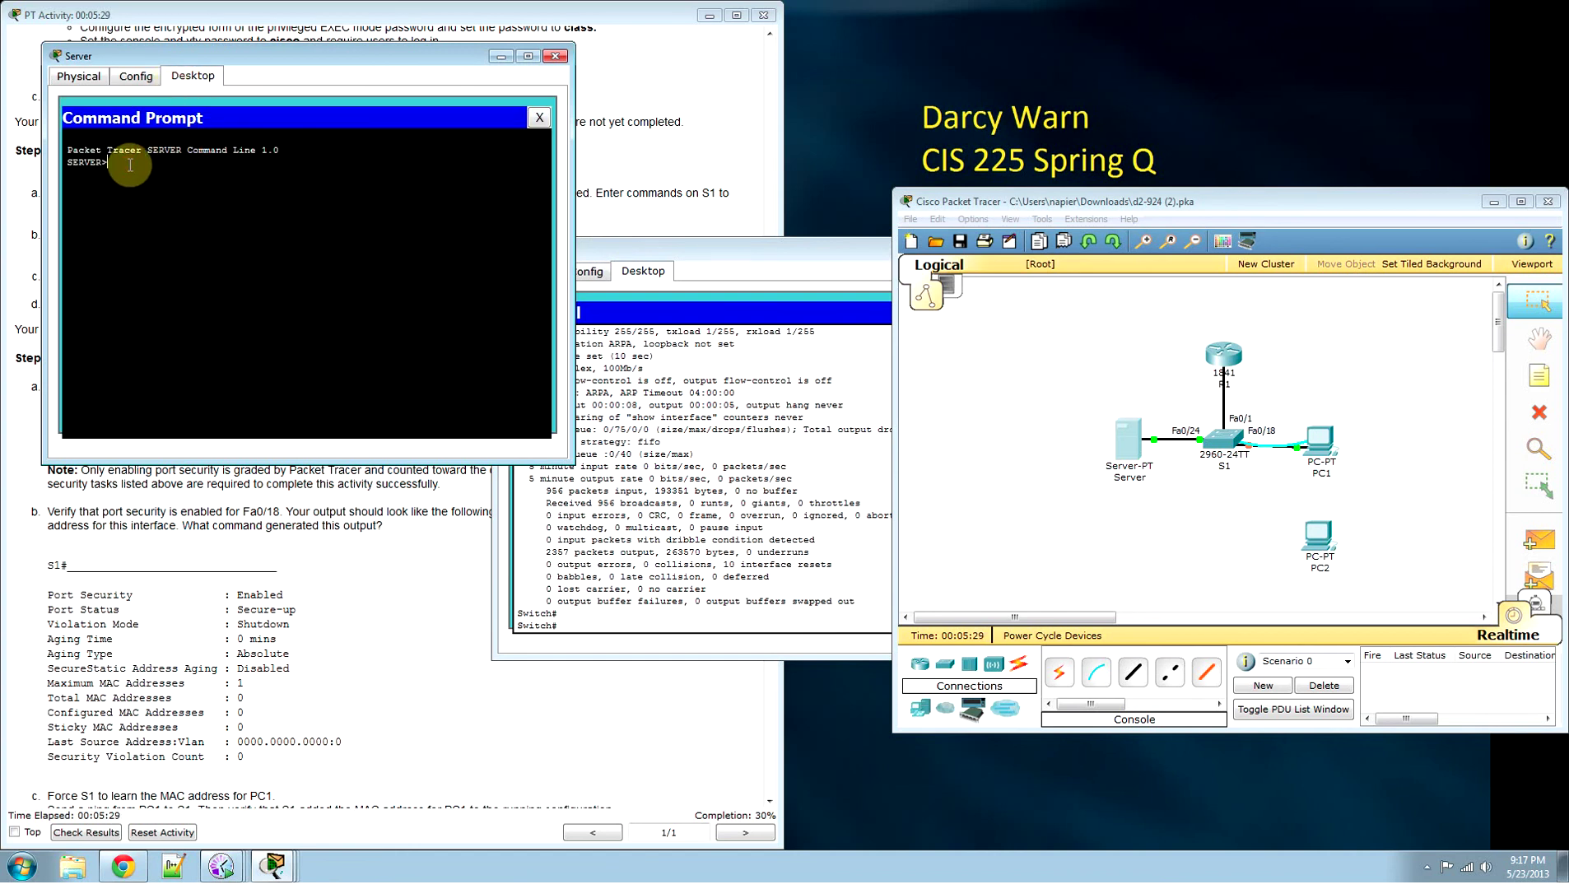
text(ping 172.)
drag(322, 56, 380, 401)
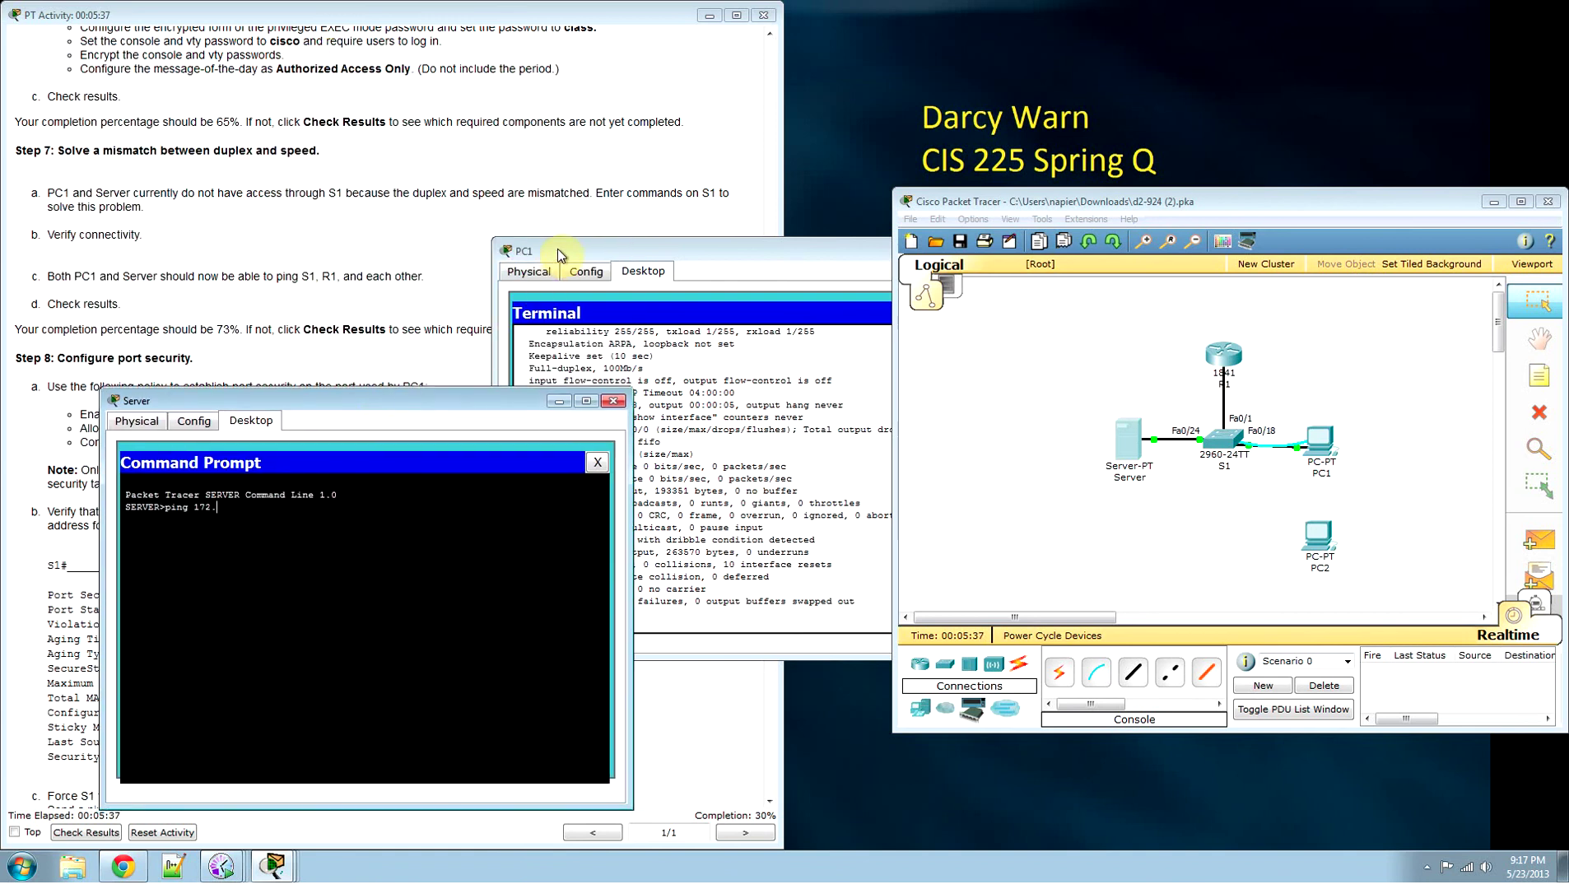
Step: Check R1's Config settings, which turn out to be locked
click(1224, 354)
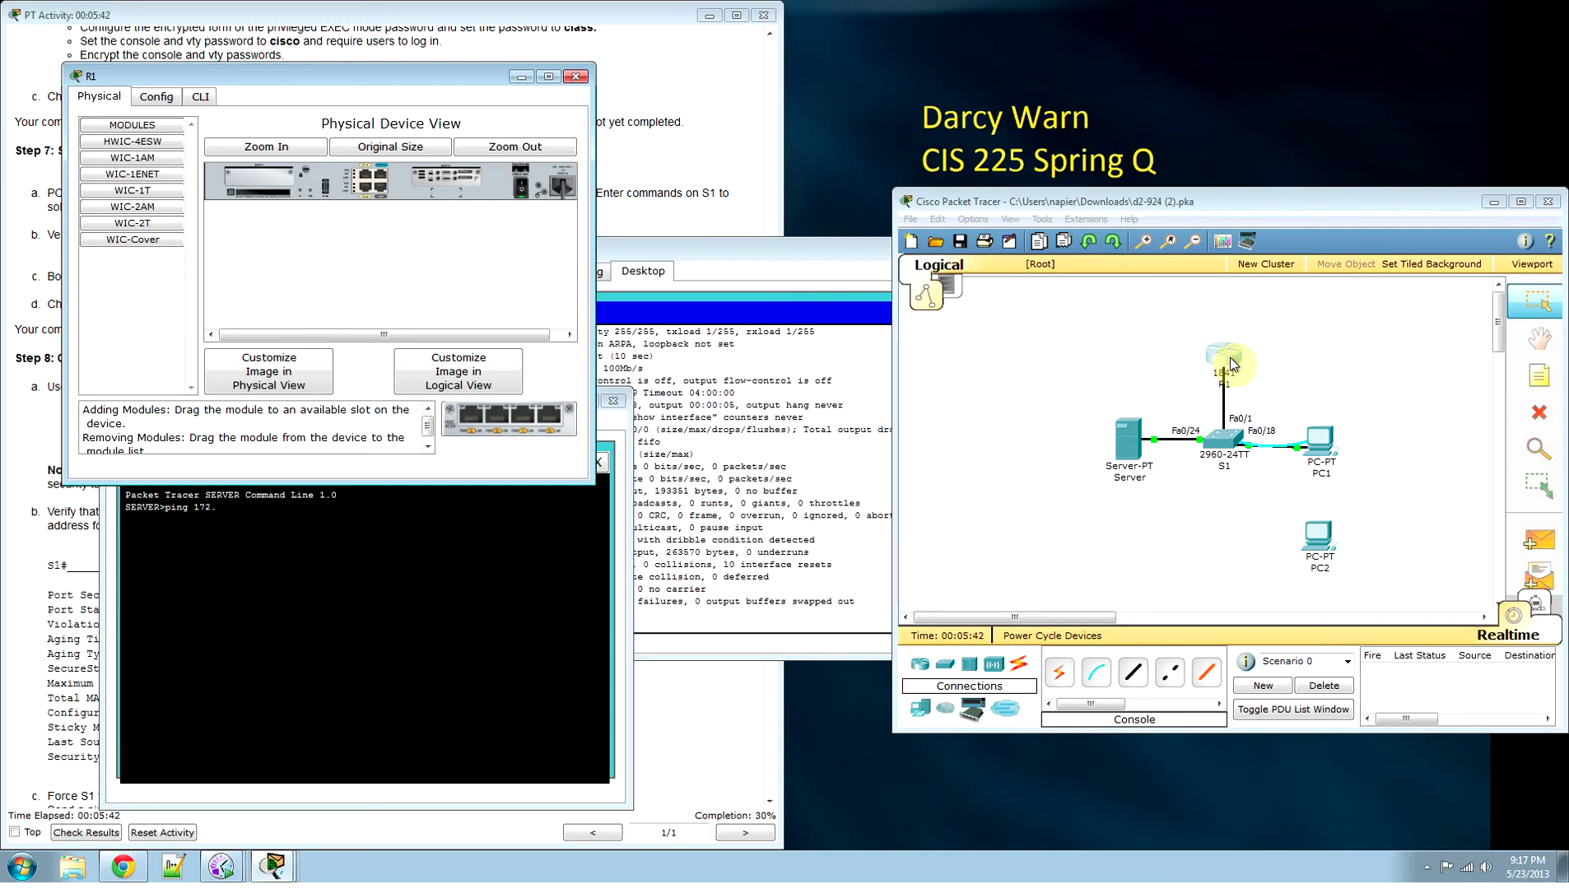
click(159, 99)
key(Return)
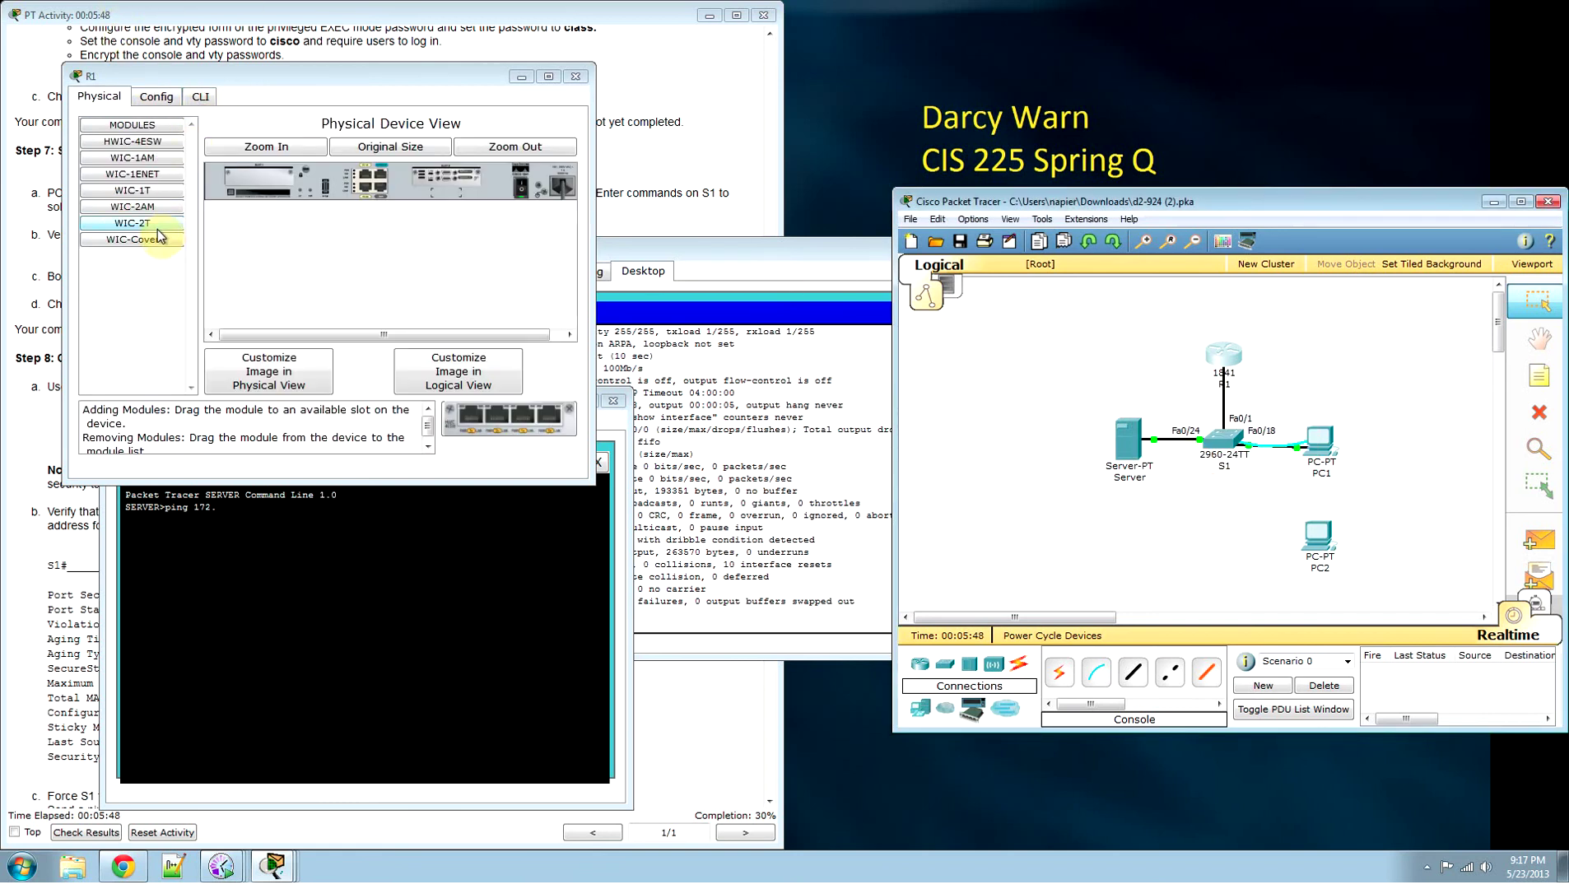
click(153, 101)
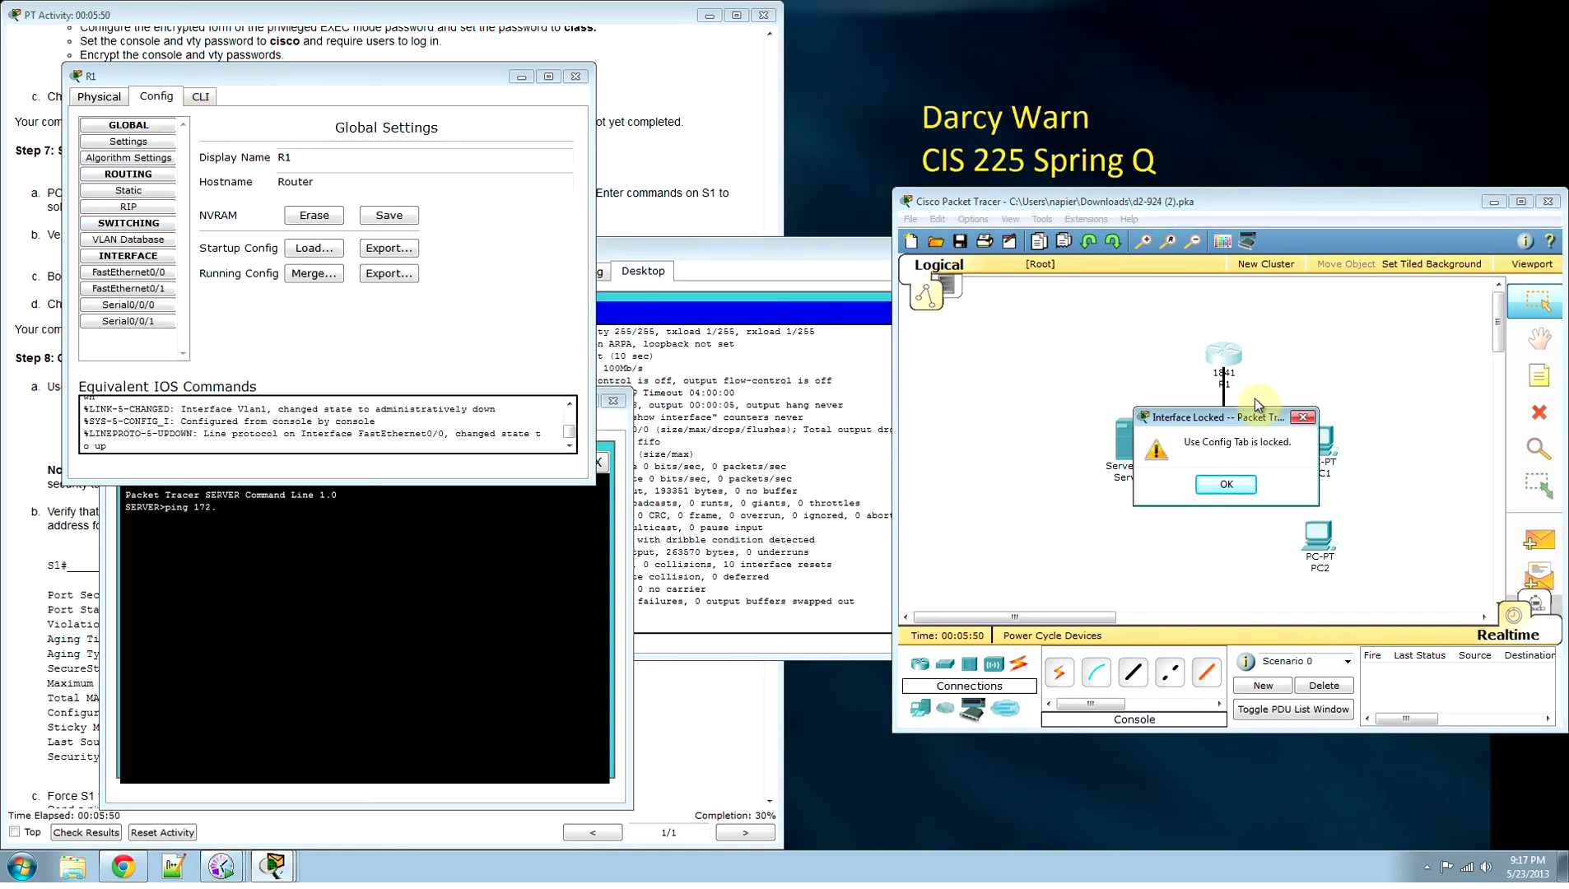
click(1226, 484)
Step: Bring the Server prompt back over the topology and close the PC1 terminal window
click(259, 555)
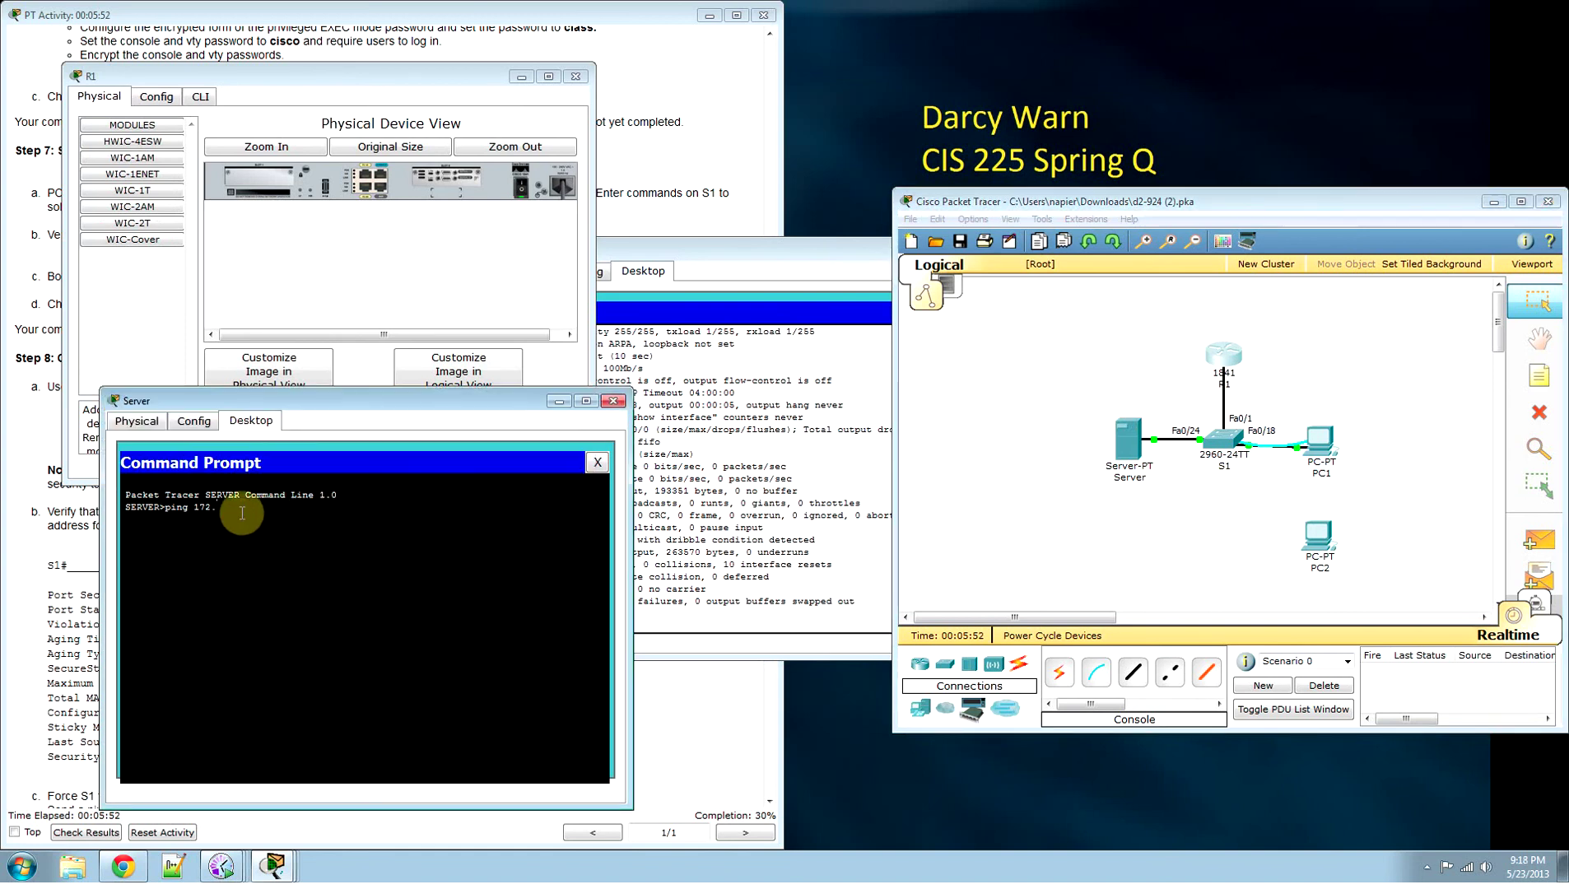
drag(349, 404, 1116, 432)
click(743, 255)
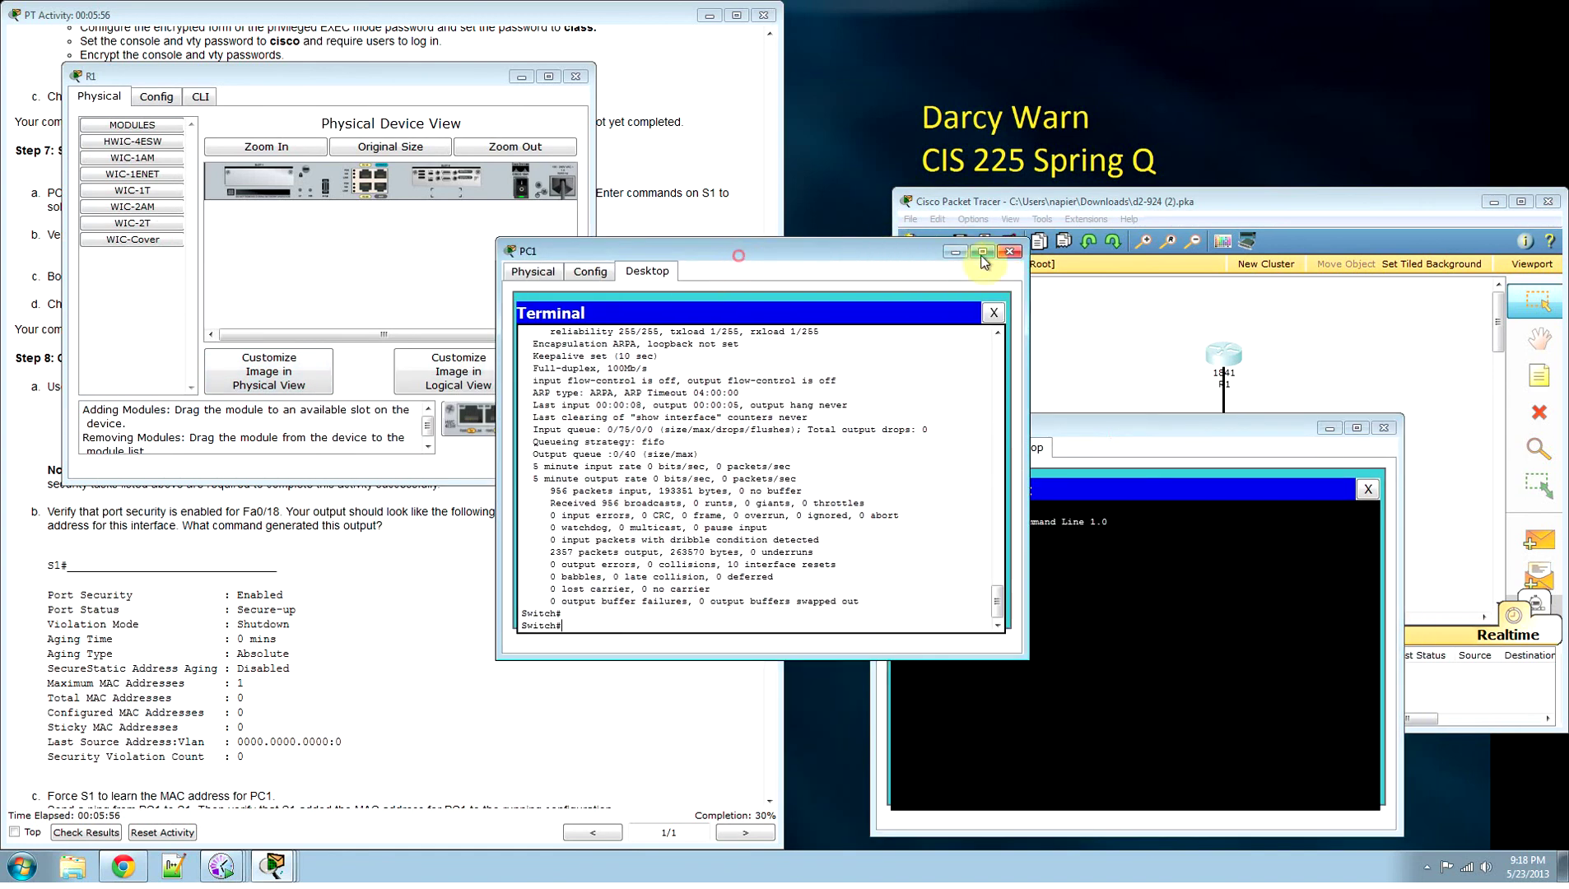
click(1035, 249)
Step: Close R1's window, scroll the instructions up to R1's address 172.17.99.1, and return to the Server prompt
click(575, 76)
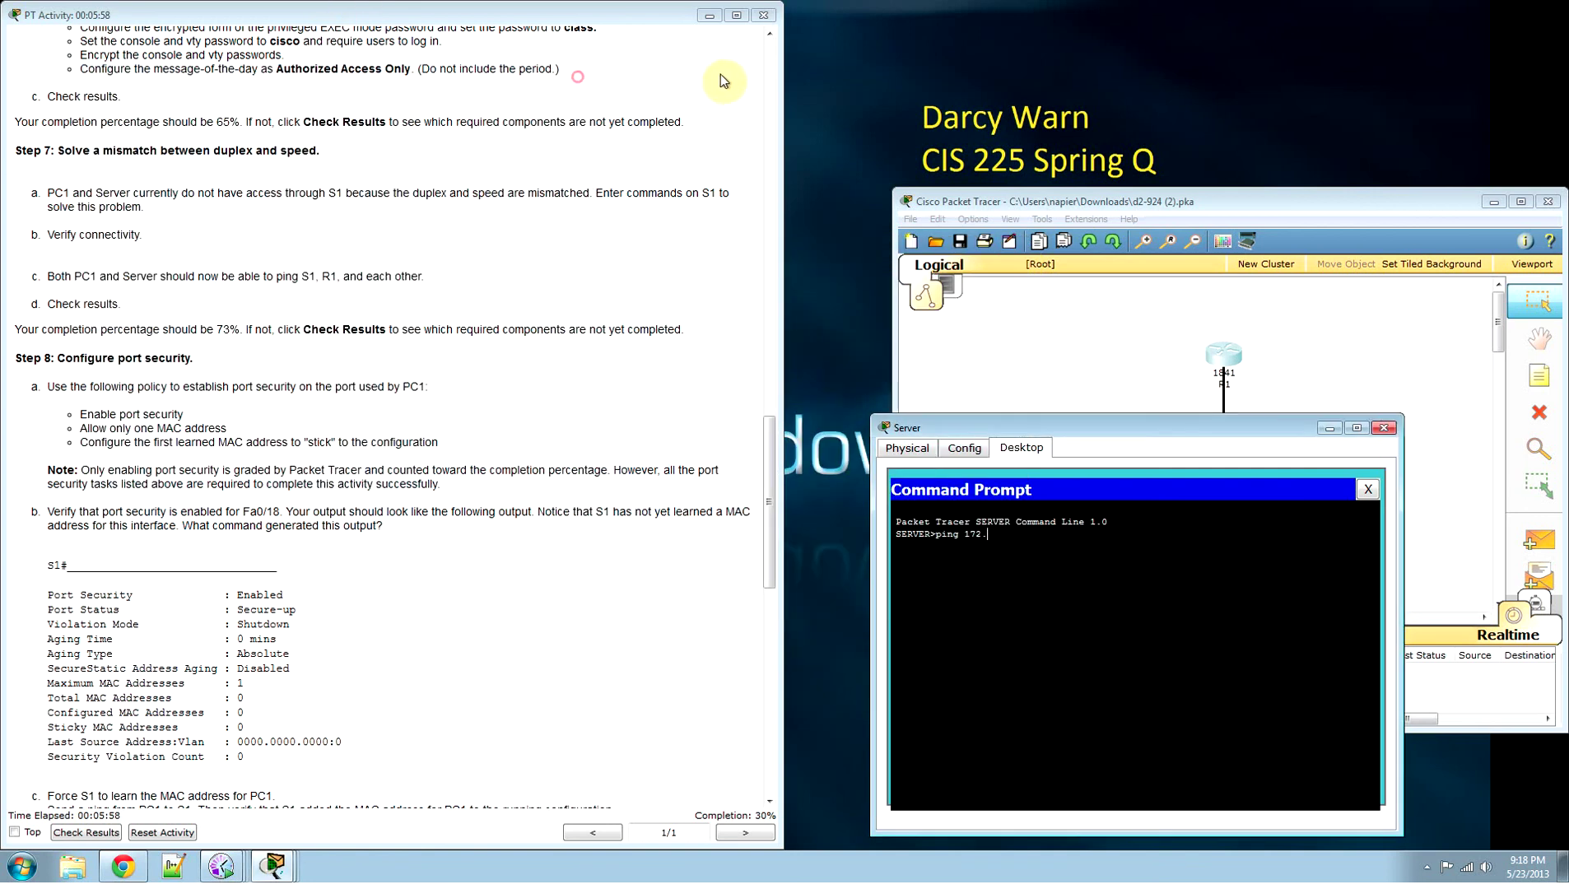
click(769, 33)
click(769, 34)
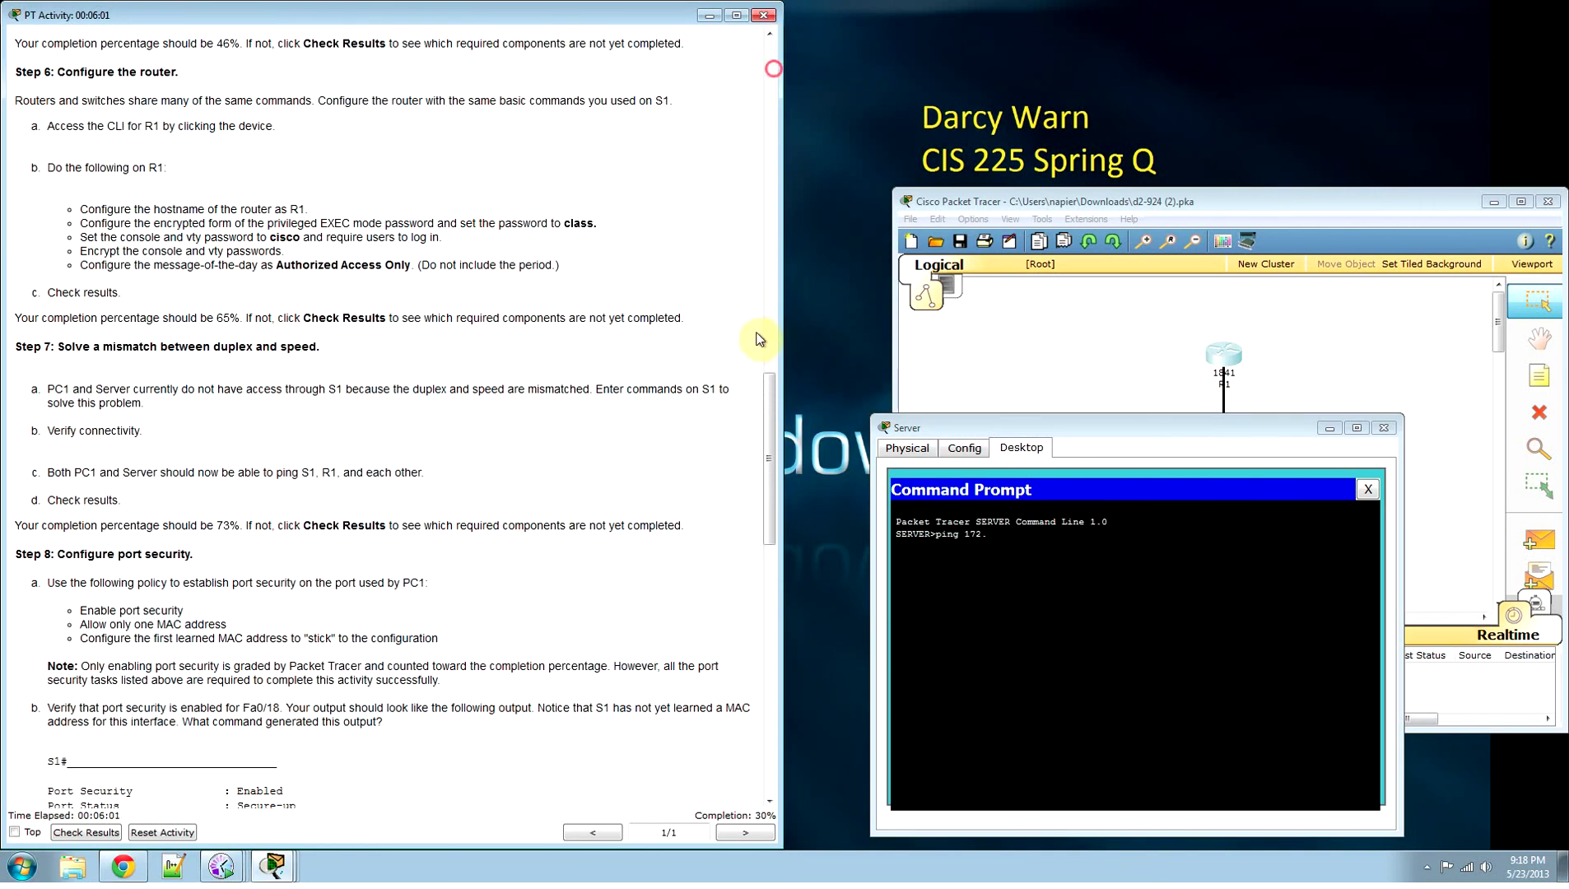
drag(769, 406, 735, 42)
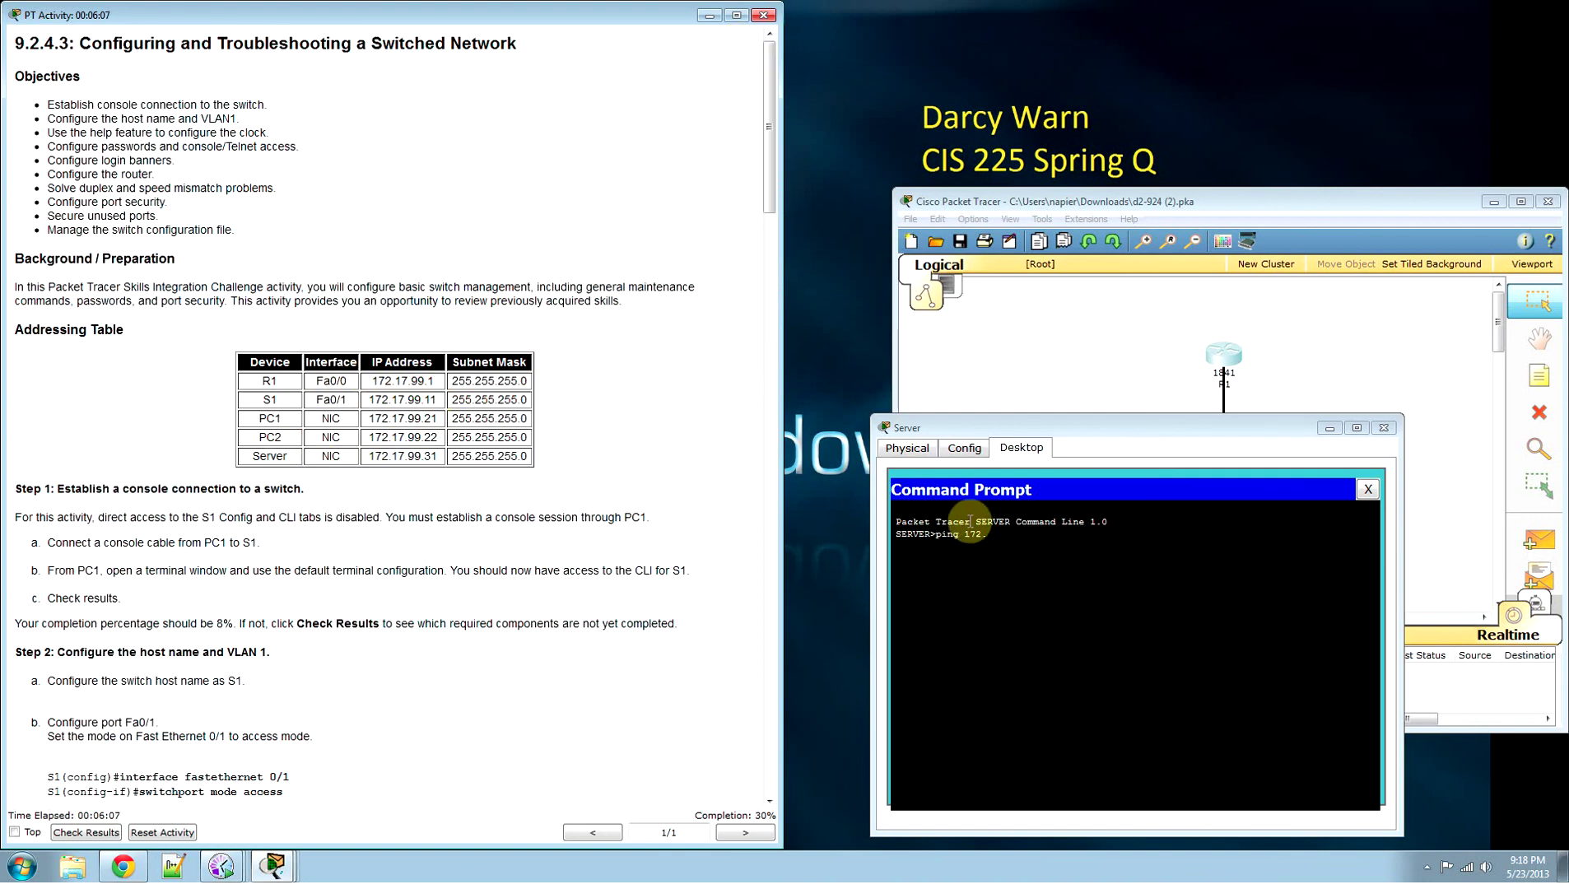
click(1001, 535)
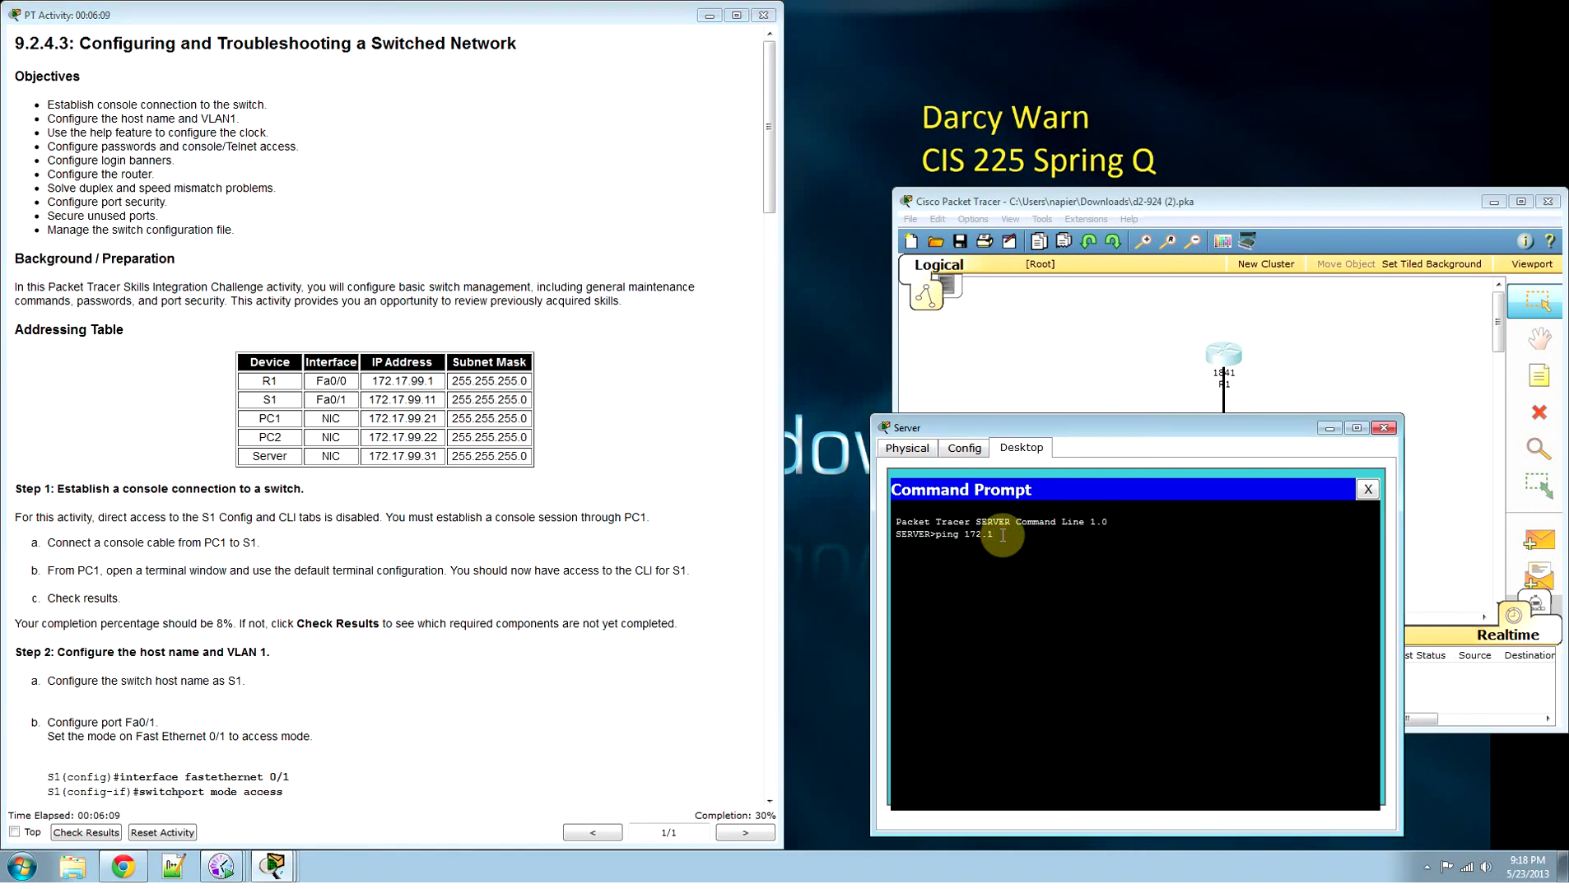
Step: Complete and run 'ping 172.17.99.1' from the Server, getting 4 of 4 replies
text(17.99.1)
key(Return)
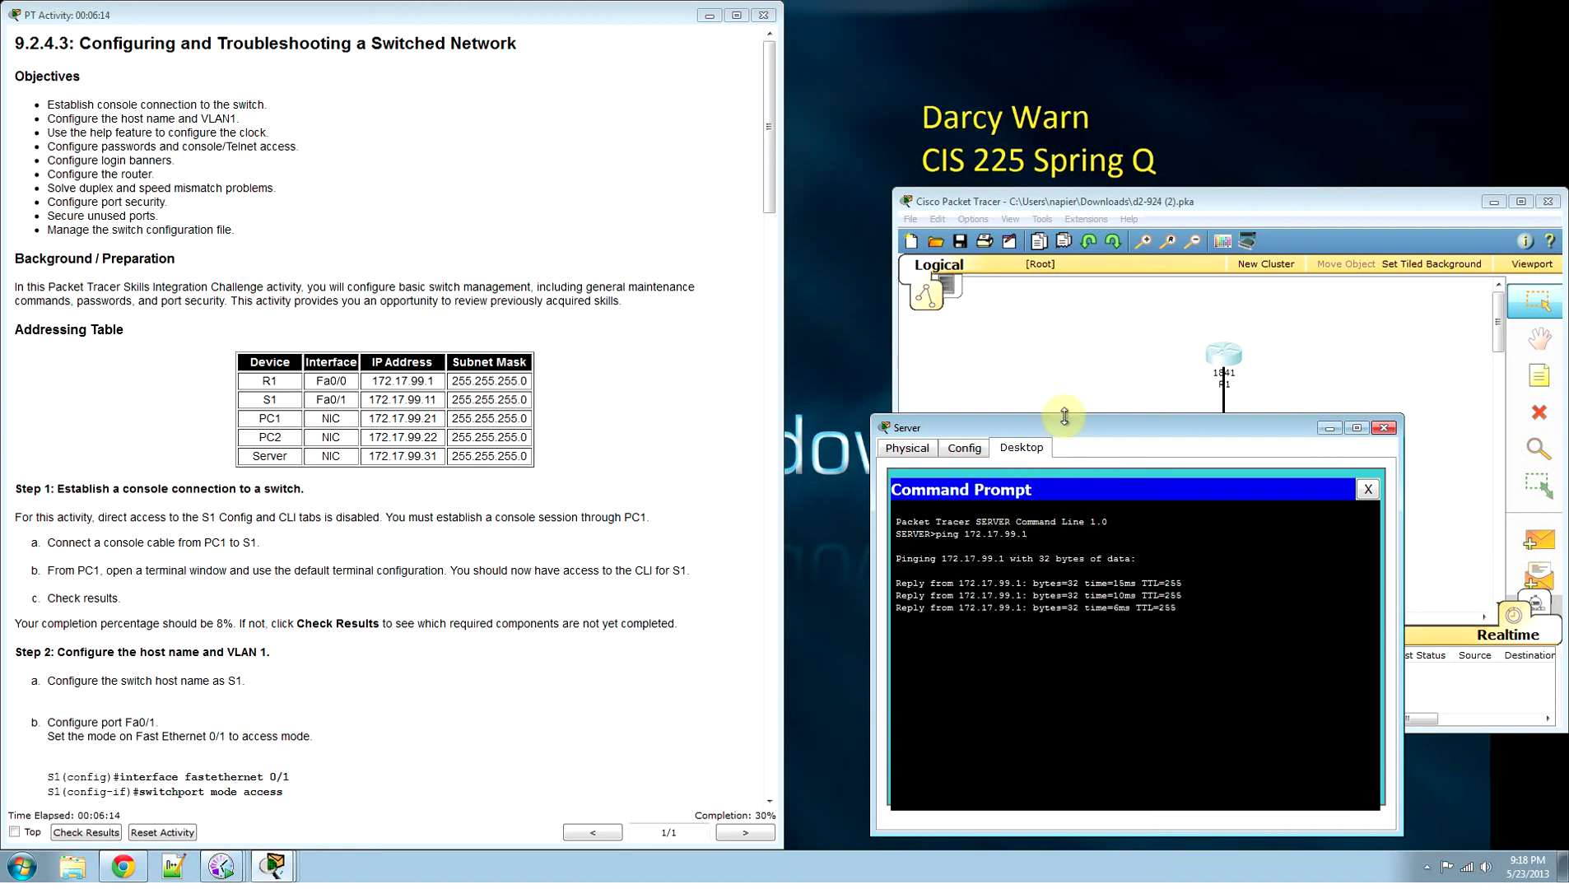
drag(1062, 425, 543, 429)
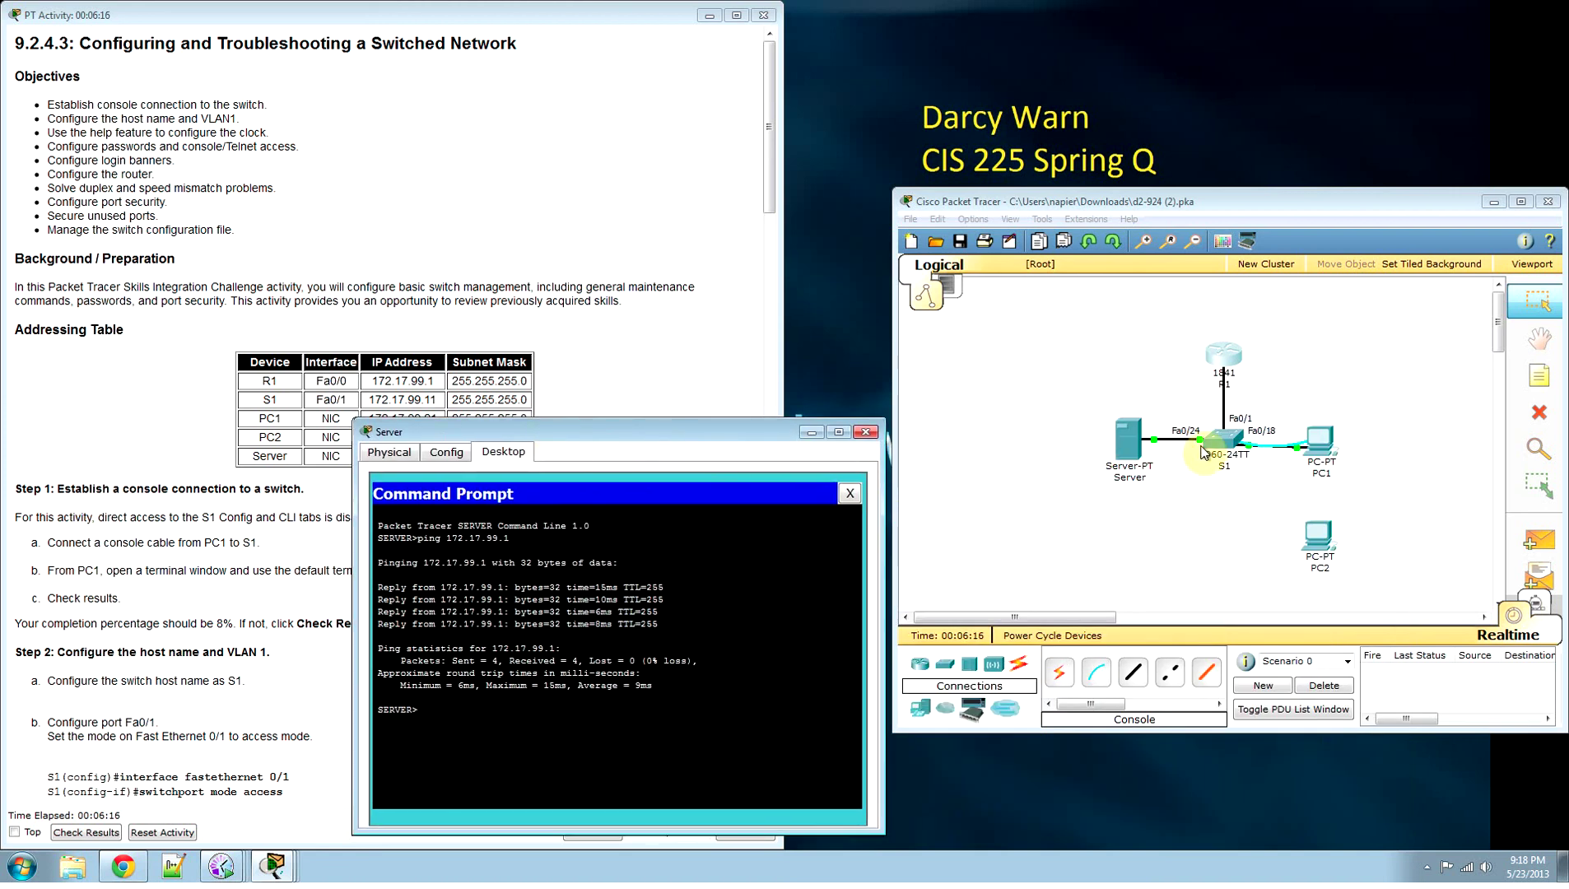